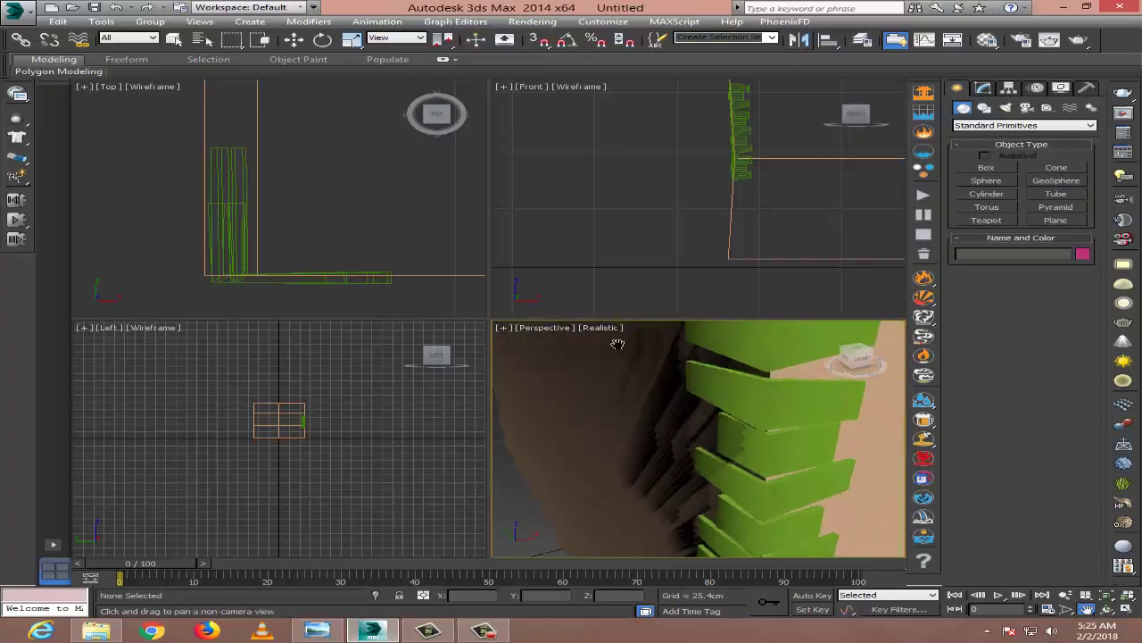
Move the green corner-stone stacks down into place at the house's left front corner.
mouse_move(703, 415)
middle_down()
mouse_move(721, 485)
mouse_move(705, 464)
middle_up()
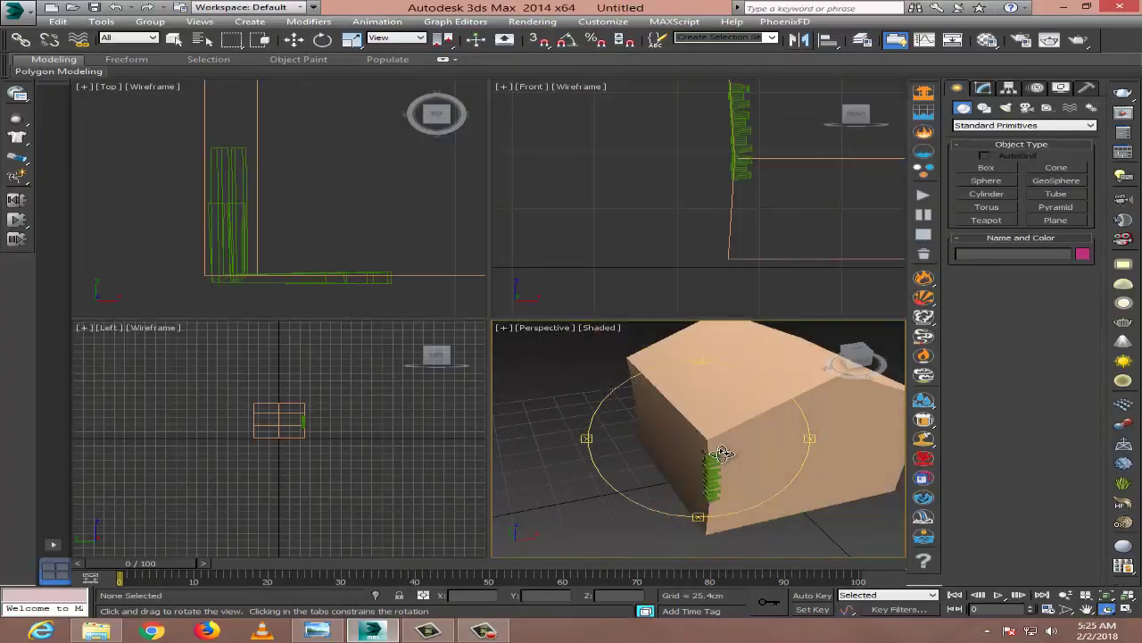
key(w)
drag(795, 90, 747, 204)
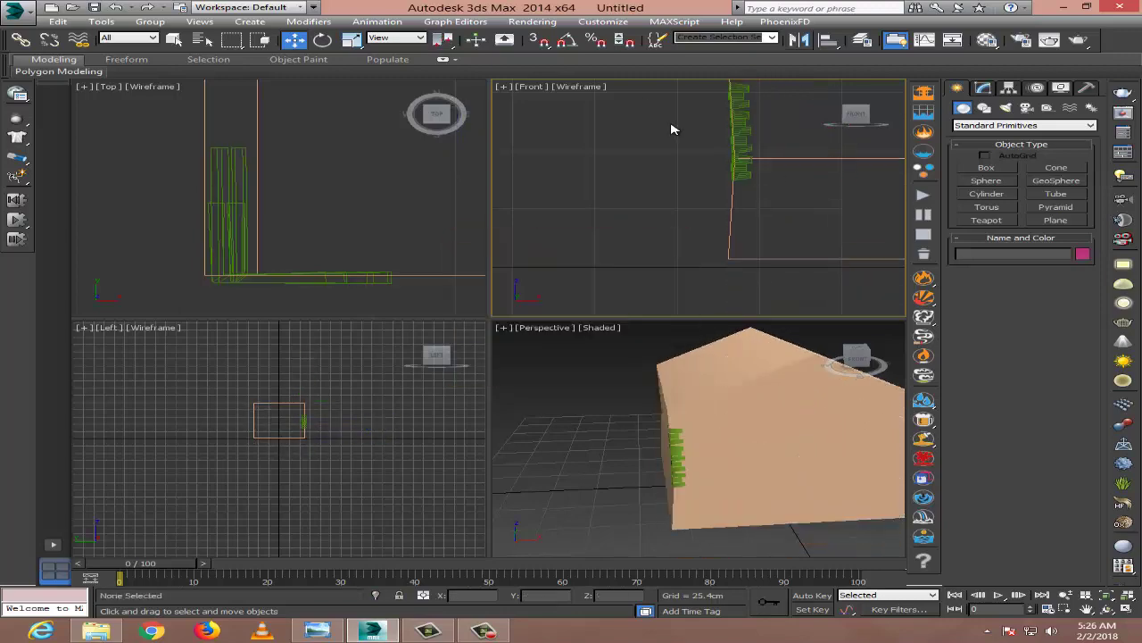
drag(671, 128, 758, 179)
drag(737, 91, 737, 188)
click(787, 291)
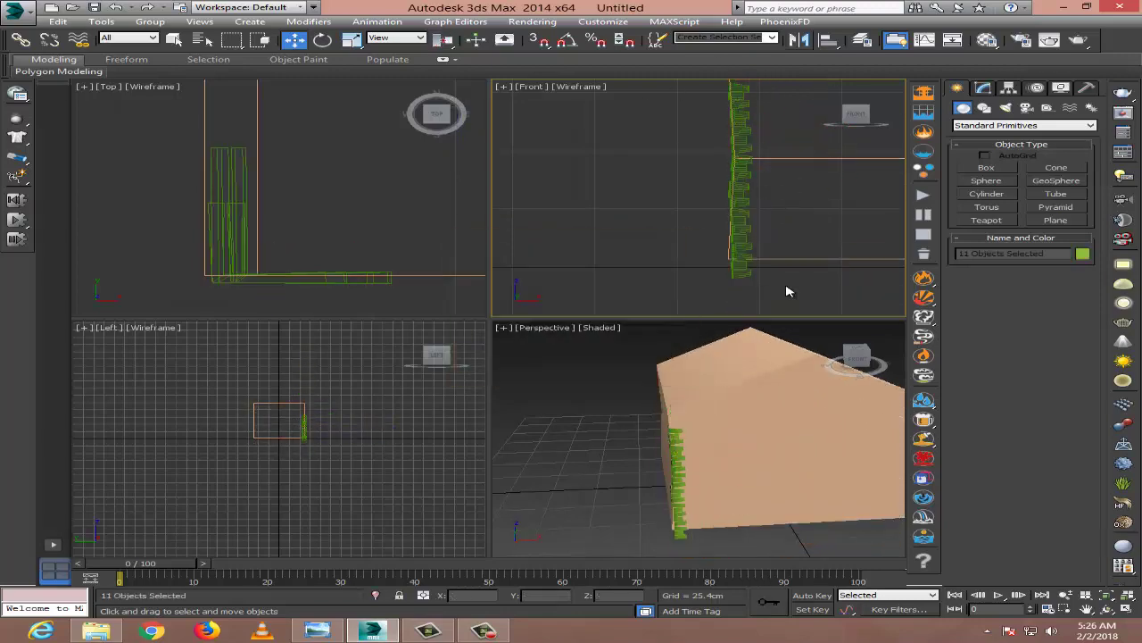
key(e)
drag(751, 295, 719, 178)
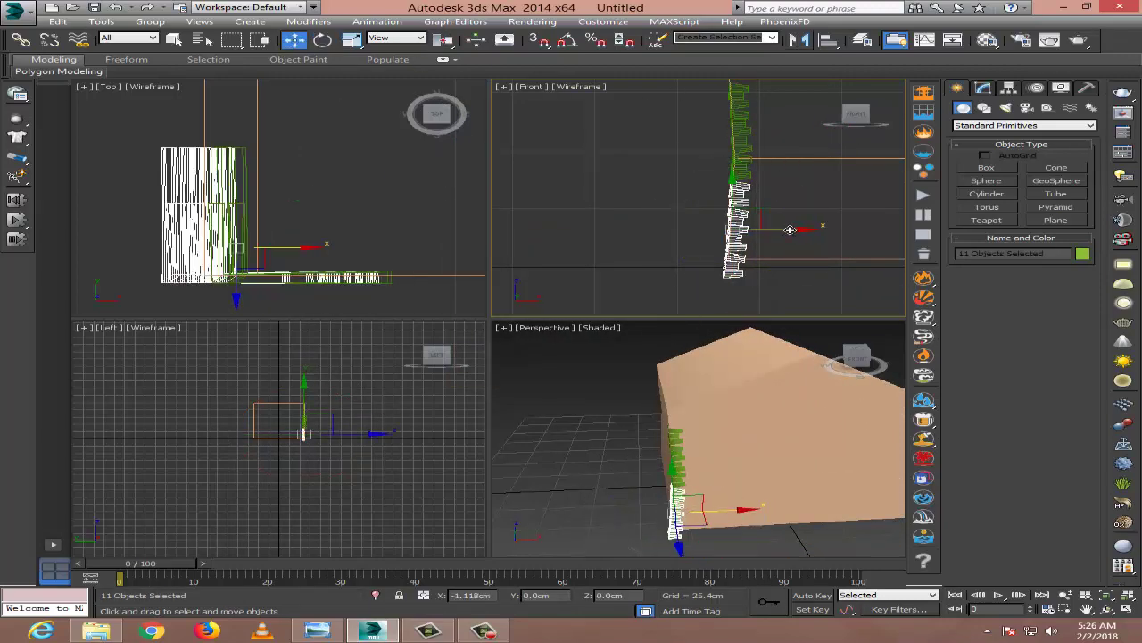
ctrl+drag(657, 207, 681, 174)
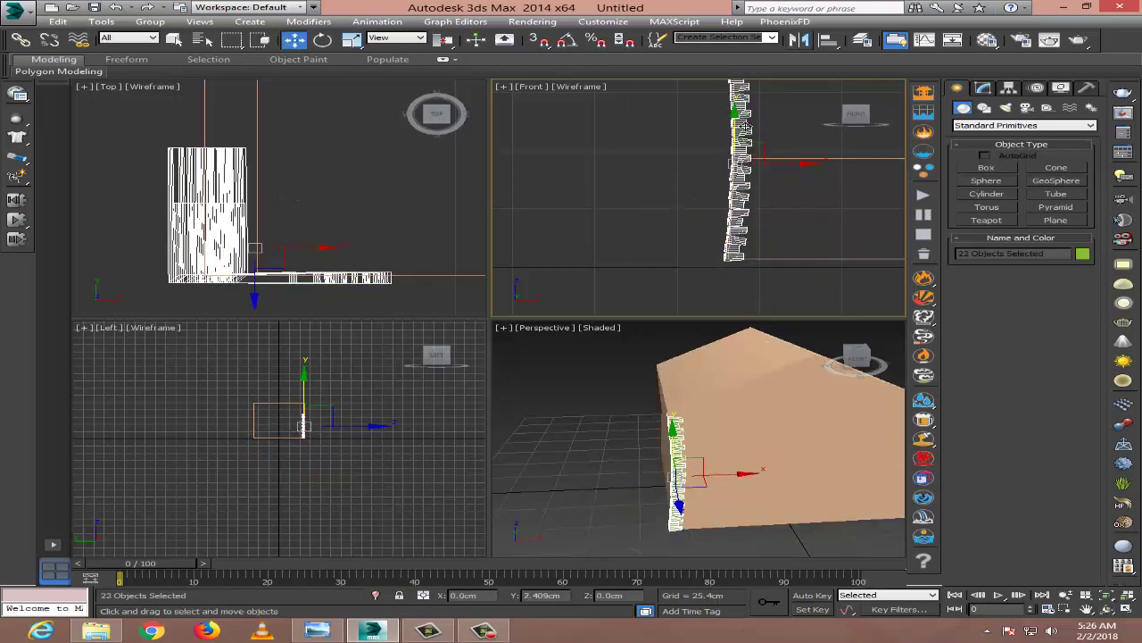
scroll(741, 125, down, 3)
scroll(695, 184, up, 6)
Slide individual corner stones, including Plane020, sideways so the column is staggered.
click(705, 192)
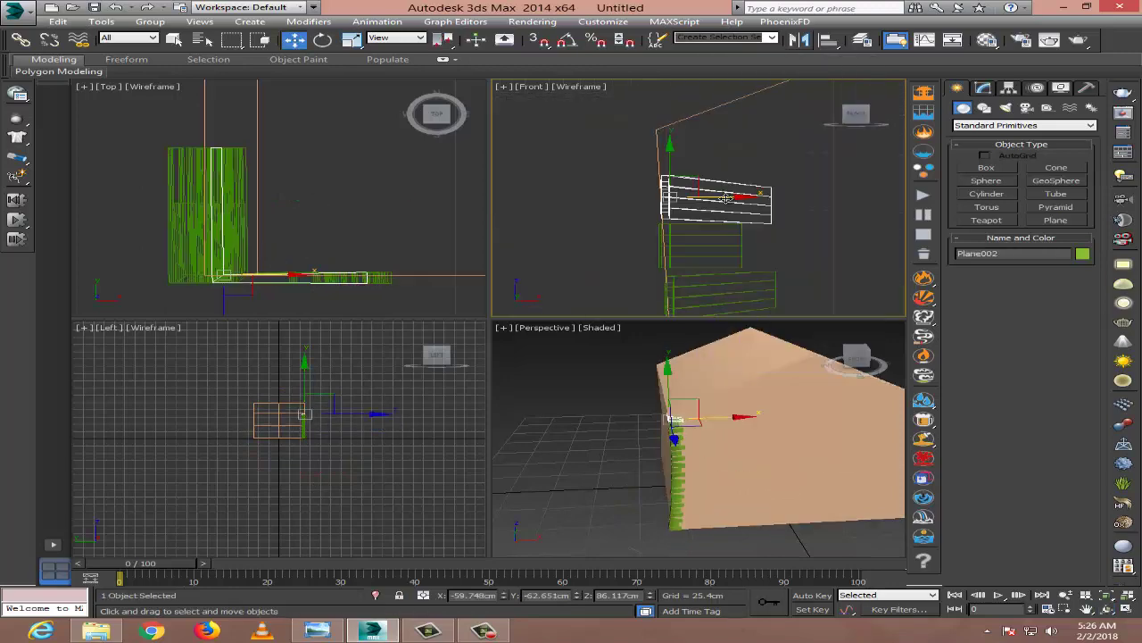
click(734, 245)
scroll(741, 223, down, 3)
scroll(748, 103, up, 6)
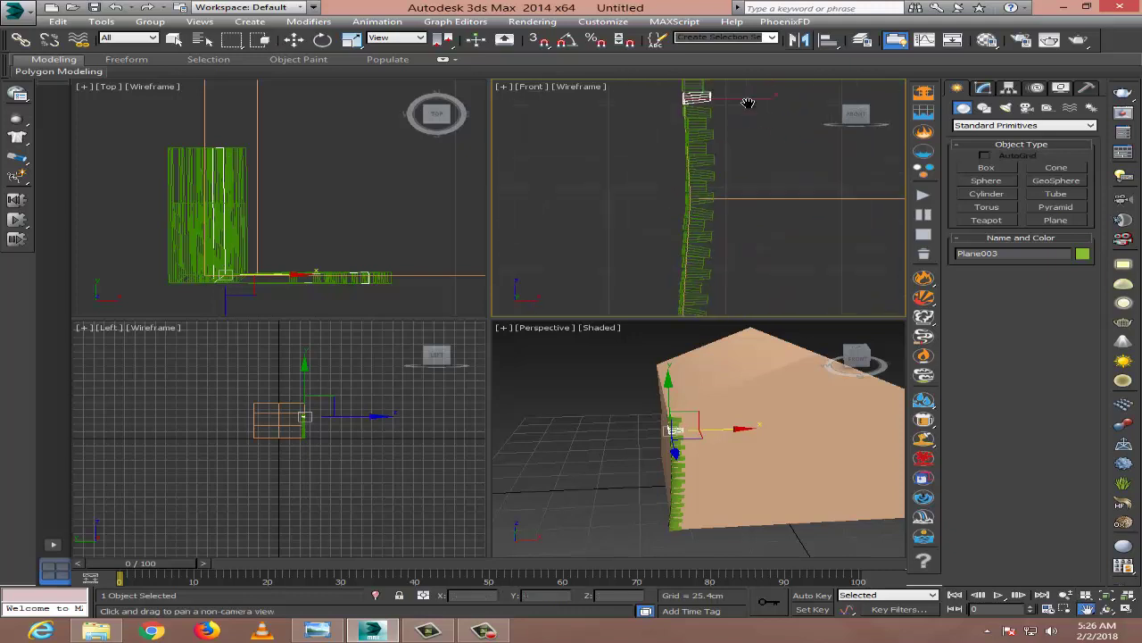
key(w)
scroll(714, 179, up, 3)
click(696, 246)
scroll(732, 241, up, 2)
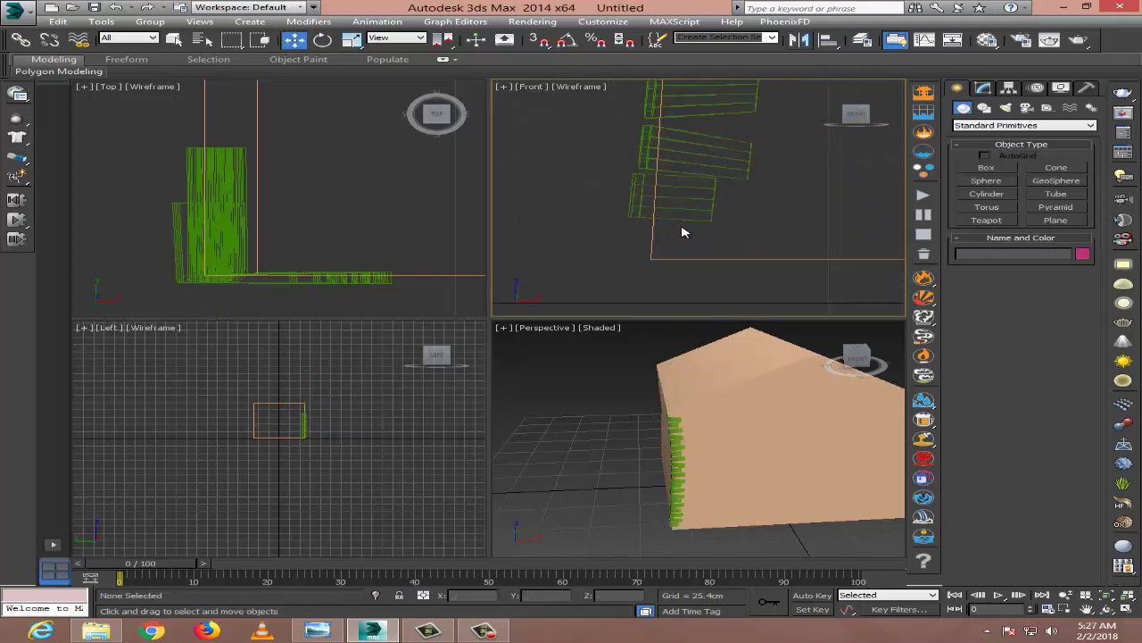
click(727, 149)
scroll(723, 161, down, 2)
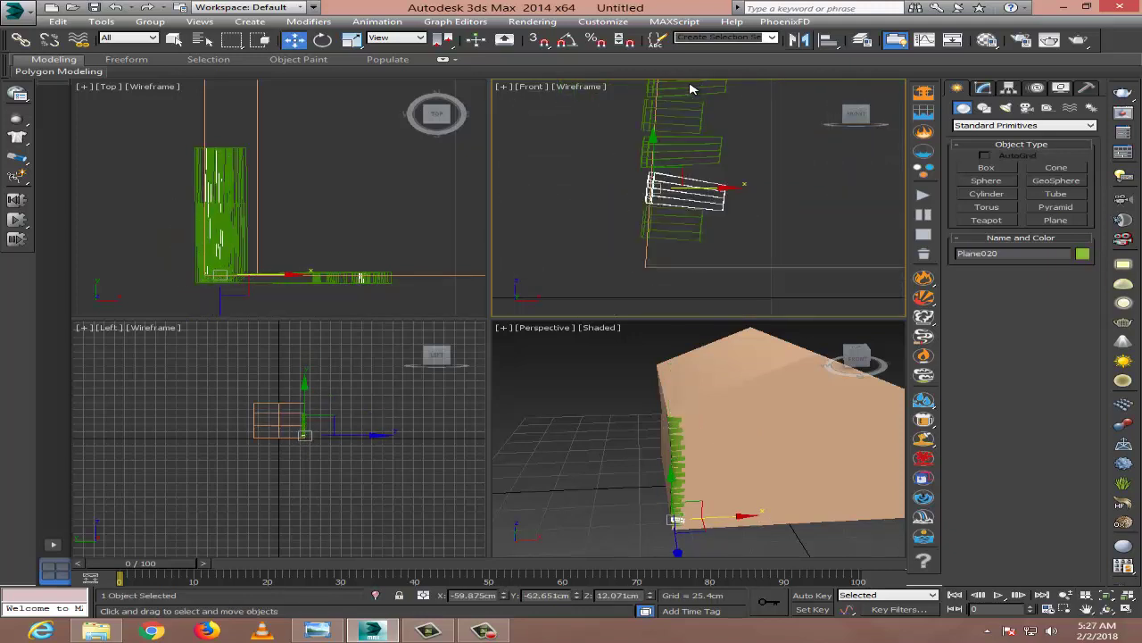
ctrl+click(678, 214)
scroll(678, 214, up, 2)
scroll(649, 183, down, 2)
scroll(649, 183, up, 2)
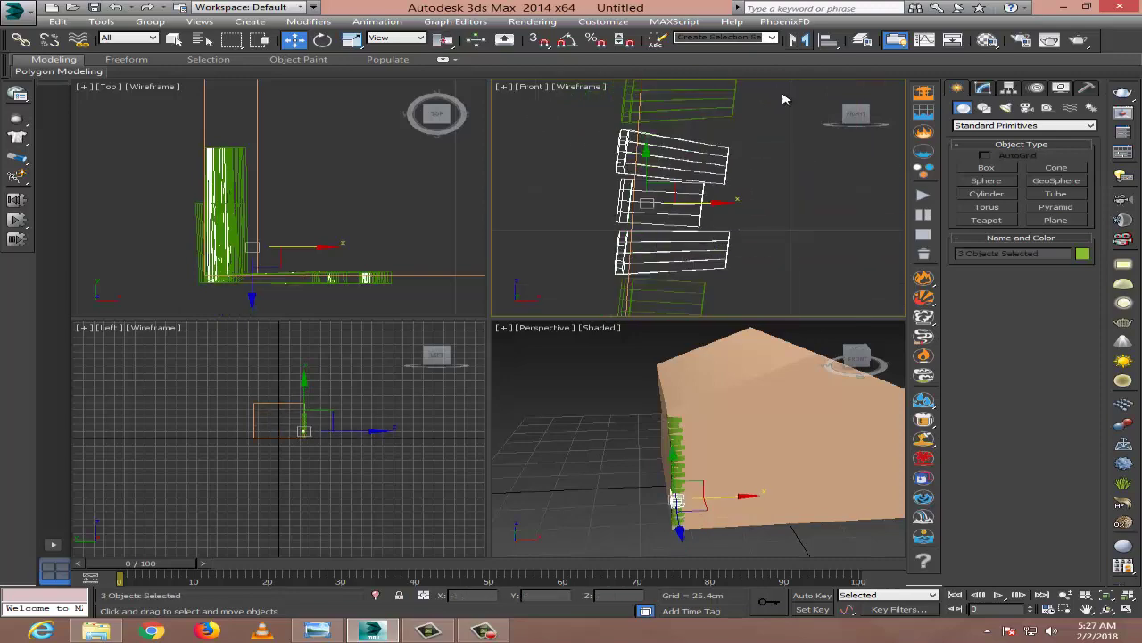
drag(777, 176, 712, 129)
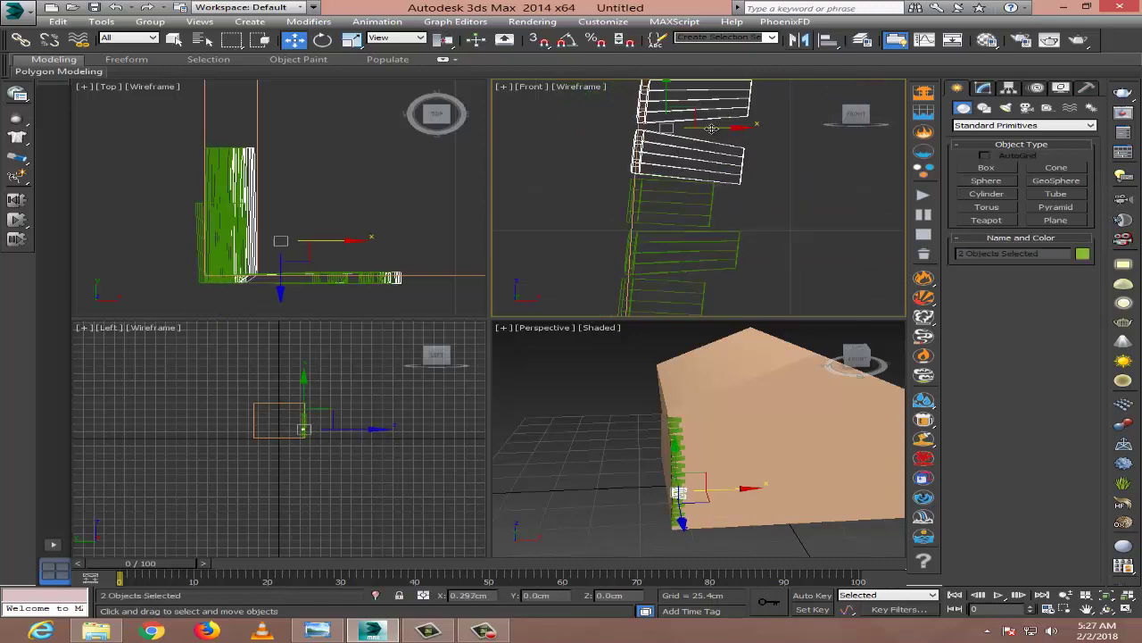
scroll(742, 159, down, 2)
click(752, 243)
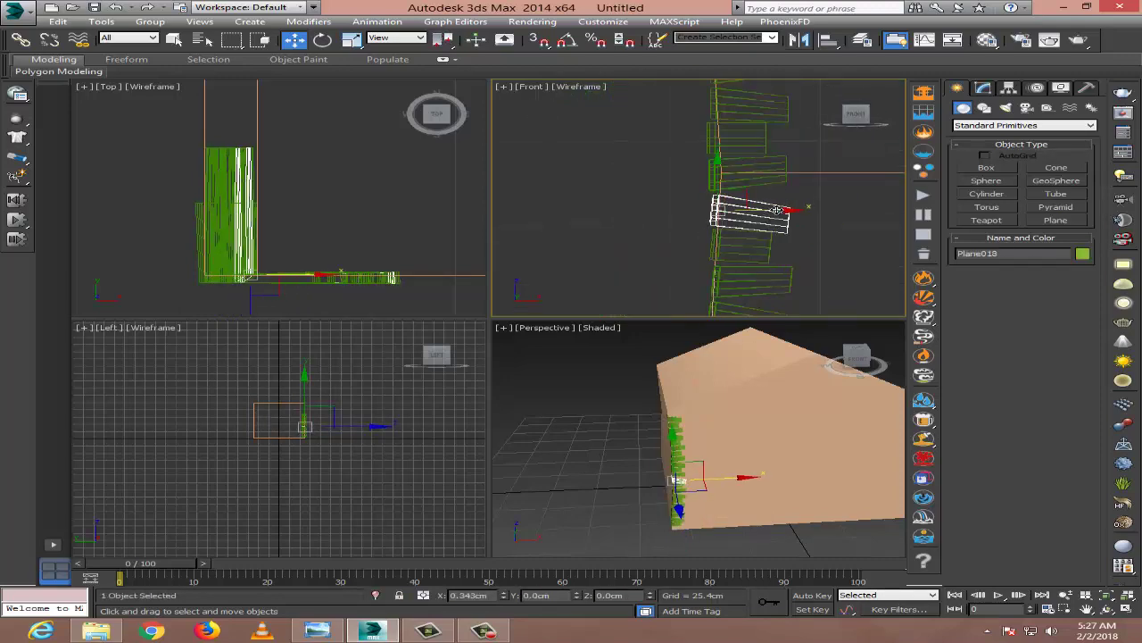
drag(779, 210, 778, 140)
Orbit and zoom the perspective view around the house to check the staggered stones.
scroll(781, 107, down, 2)
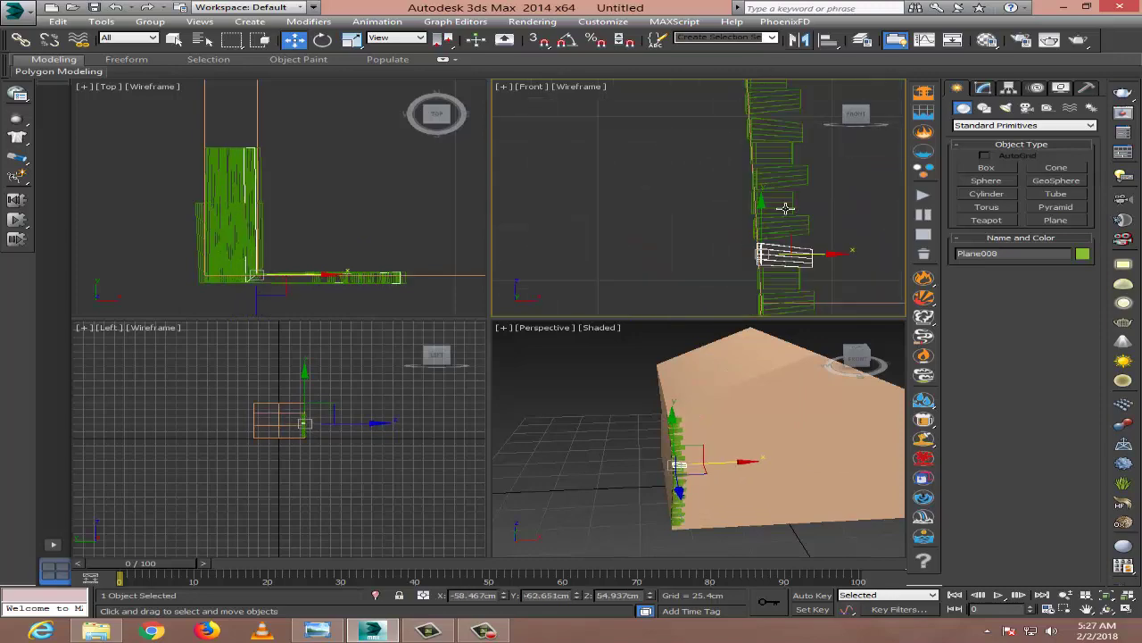
key(ctrl+r)
mouse_move(740, 416)
mouse_down()
mouse_move(634, 421)
mouse_move(657, 464)
mouse_up()
key(w)
scroll(657, 504, down, 2)
scroll(657, 504, down, 3)
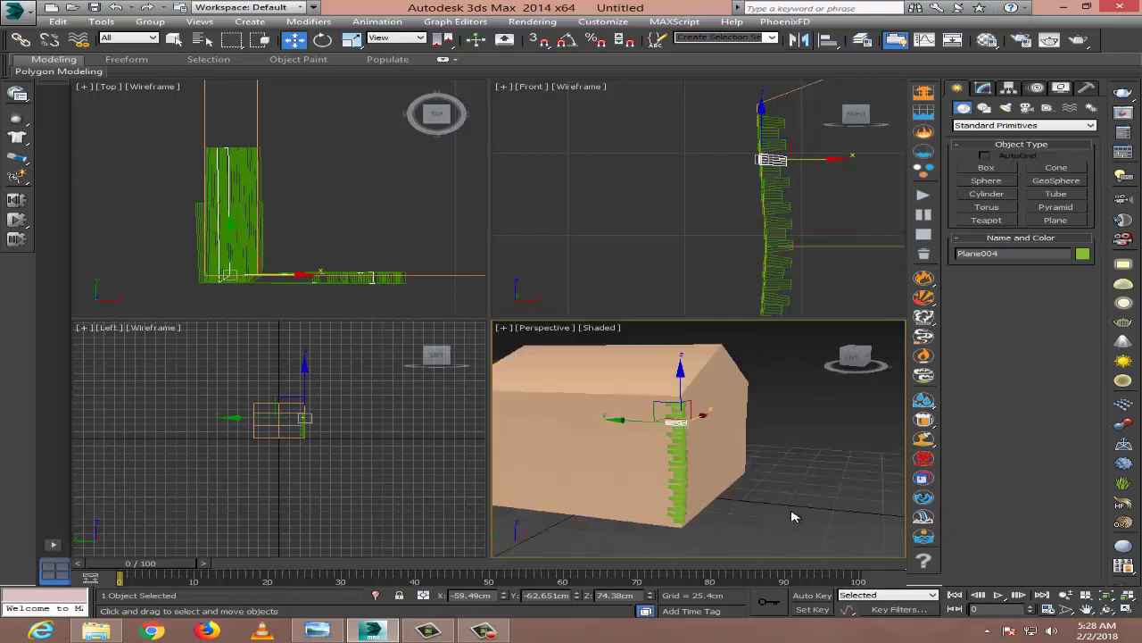
key(ctrl+r)
scroll(657, 504, down, 2)
scroll(679, 198, down, 2)
Mirror-copy the corner stones to the house's right front corner.
drag(663, 158, 737, 306)
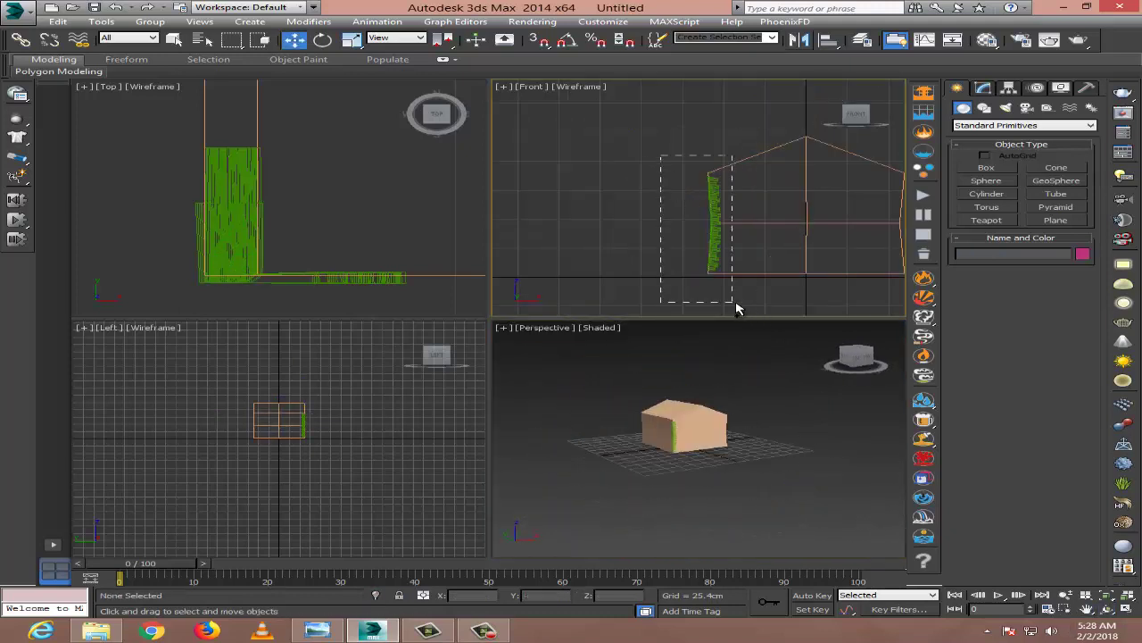
click(800, 40)
click(517, 401)
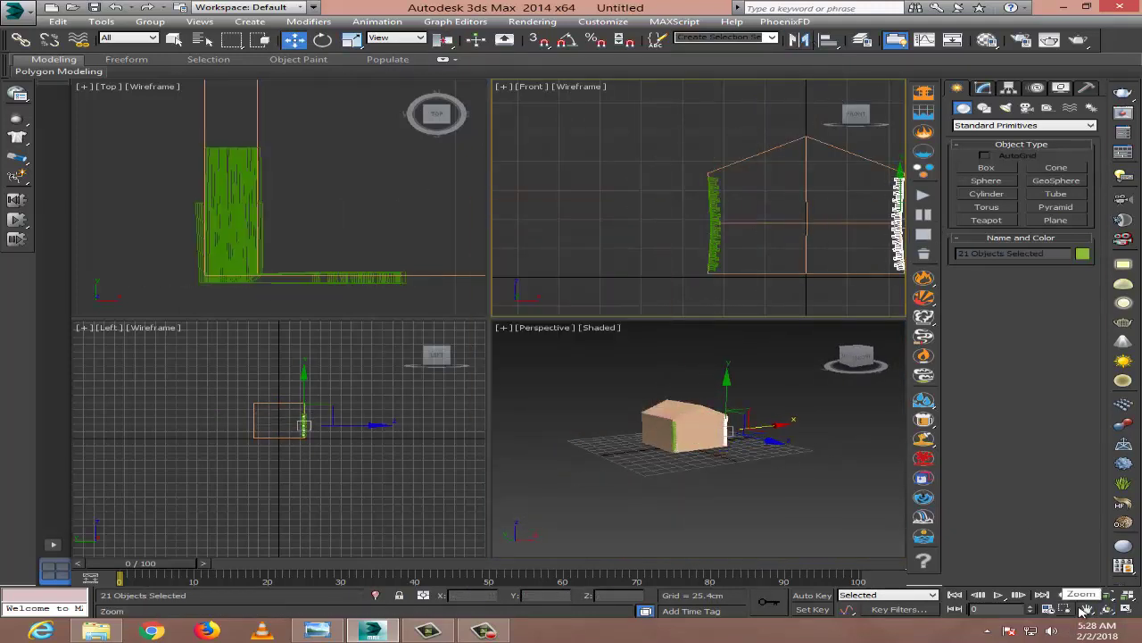
scroll(704, 232, up, 3)
scroll(722, 199, up, 2)
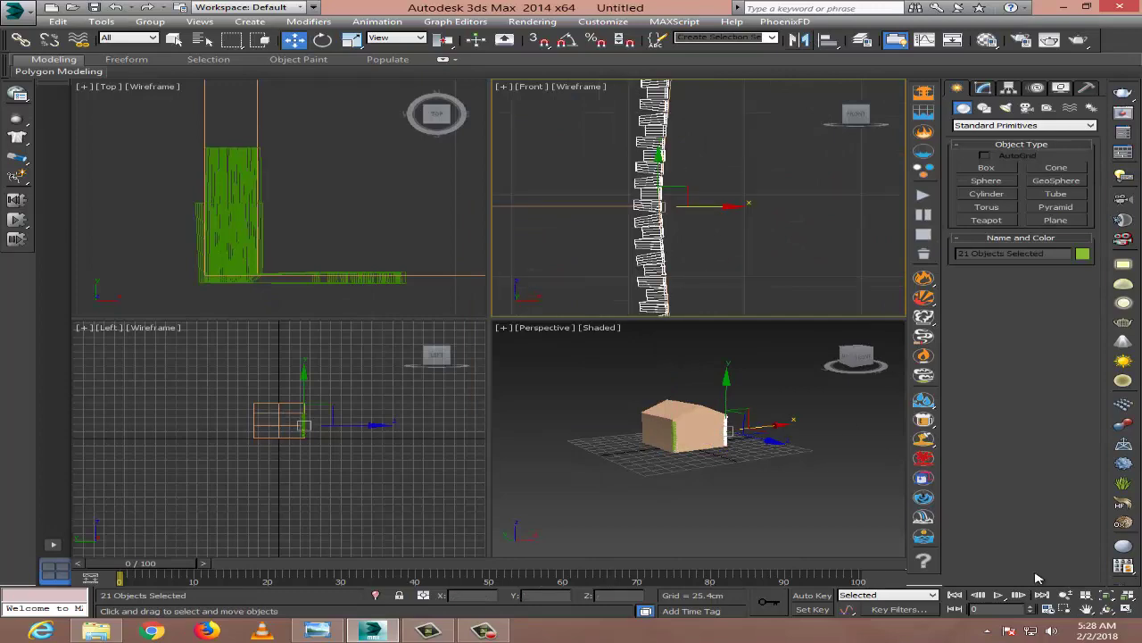
scroll(687, 419, up, 4)
scroll(762, 101, up, 5)
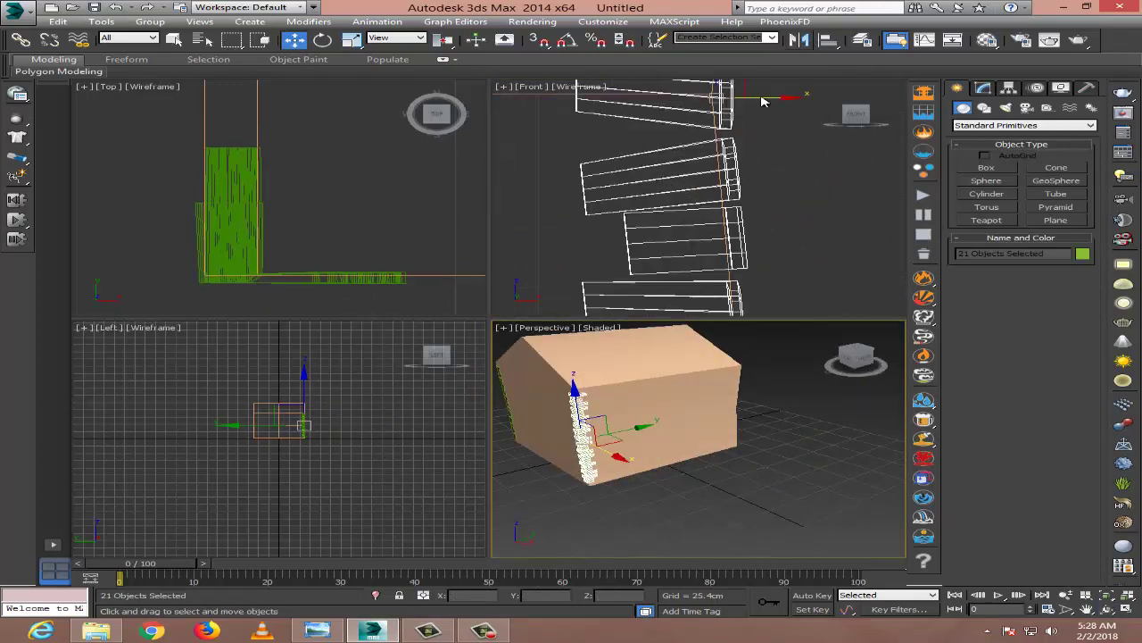
Orbit around the house to inspect the mirrored corner stones from above.
click(678, 419)
click(1106, 608)
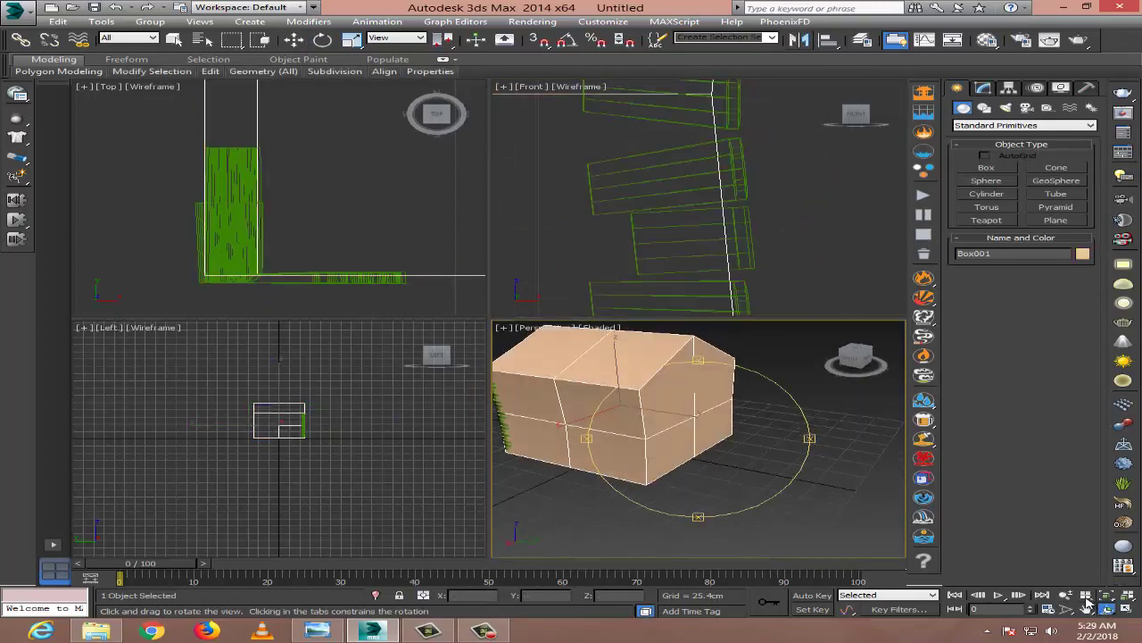
drag(714, 429, 624, 419)
key(w)
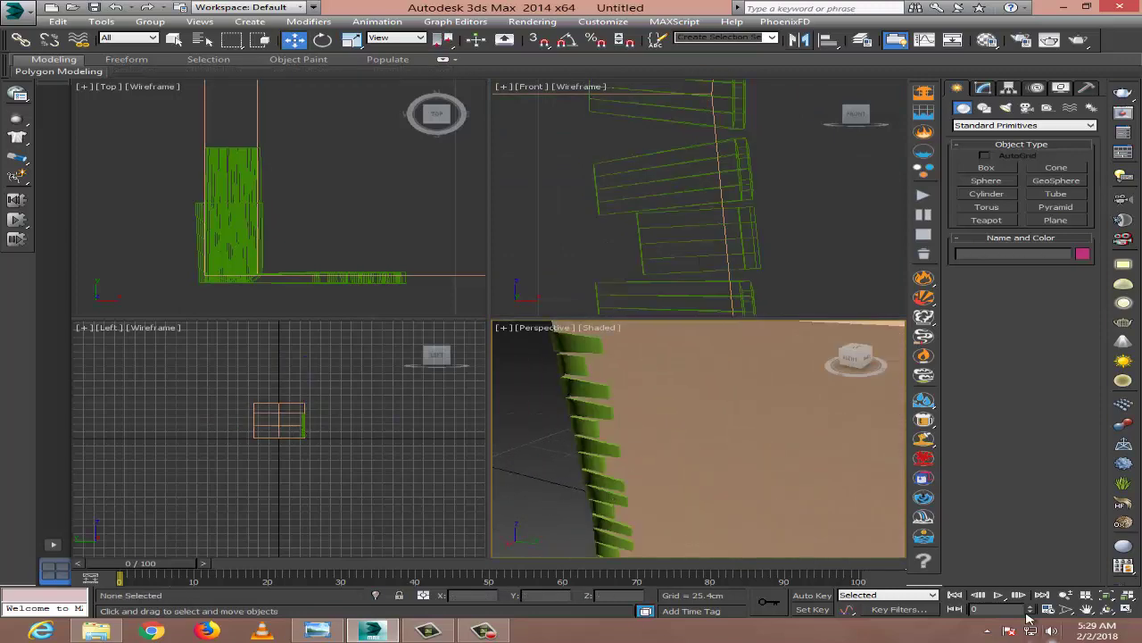
click(1107, 608)
mouse_move(719, 467)
mouse_down()
mouse_move(726, 395)
mouse_move(720, 438)
mouse_move(920, 490)
mouse_move(1020, 569)
mouse_up()
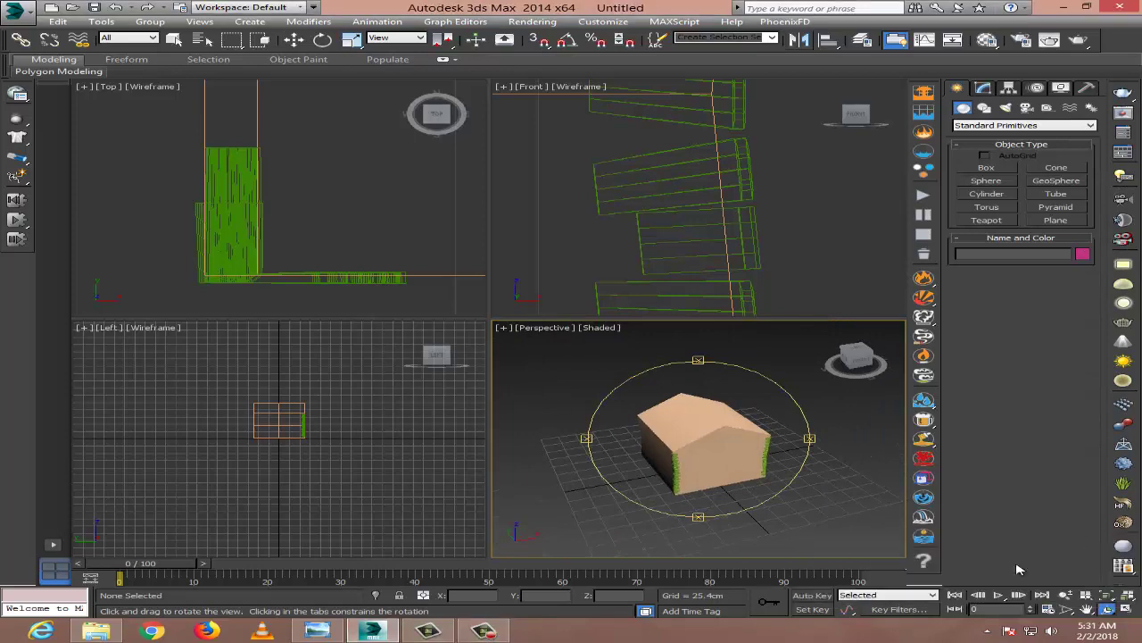
scroll(714, 446, up, 5)
scroll(811, 247, down, 3)
Mirror-copy all stones except the house box and move them to the back corners.
key(w)
key(ctrl+a)
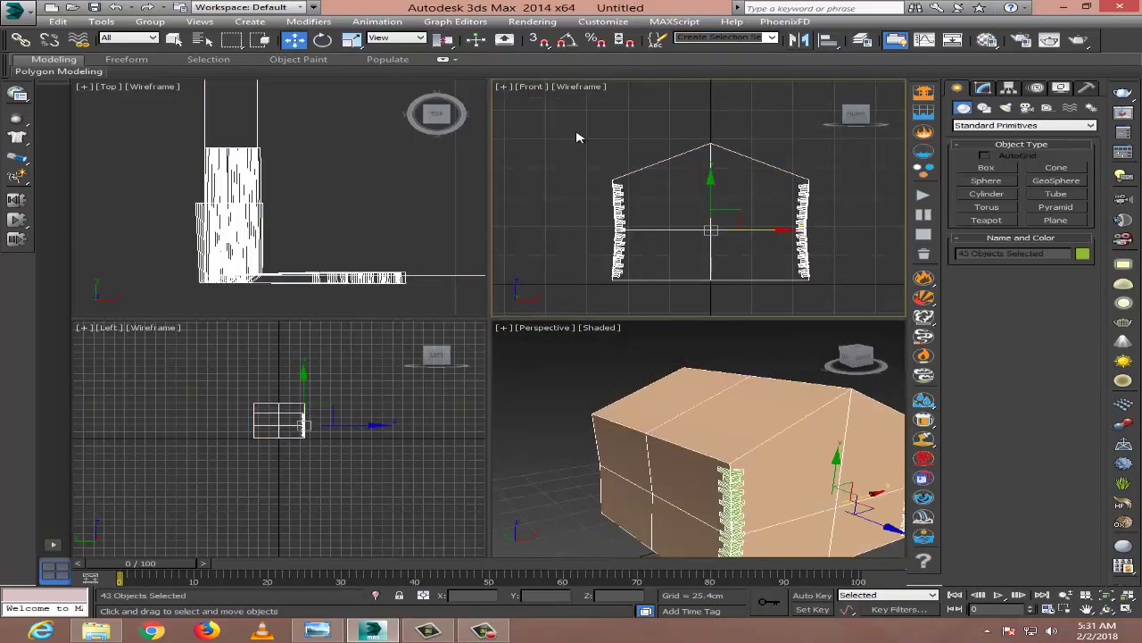
alt+click(652, 164)
click(801, 39)
click(505, 263)
click(521, 402)
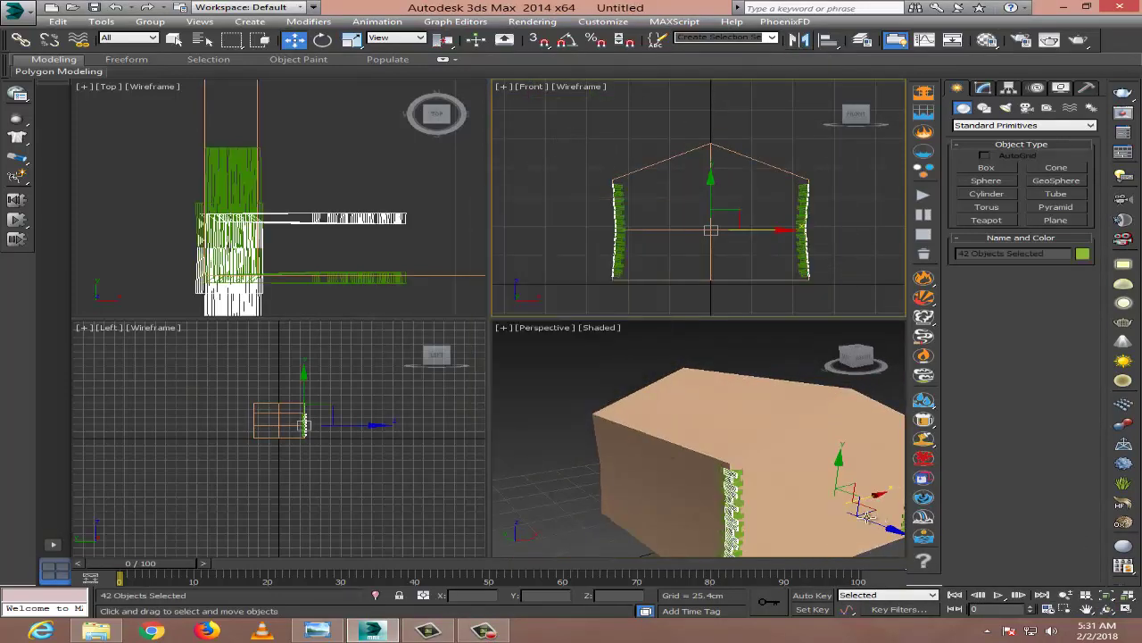
drag(865, 516, 705, 419)
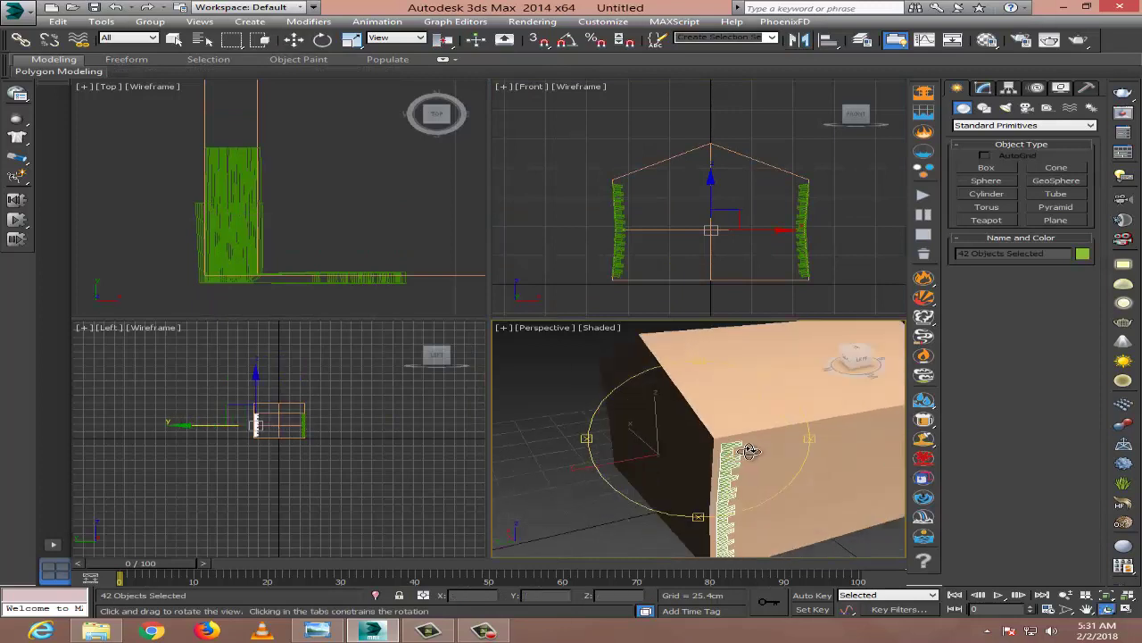
Compare the finished corner stones against the cartoon house reference image.
mouse_move(696, 446)
alt+middle_down()
mouse_move(504, 468)
mouse_move(606, 539)
alt+middle_up()
click(504, 467)
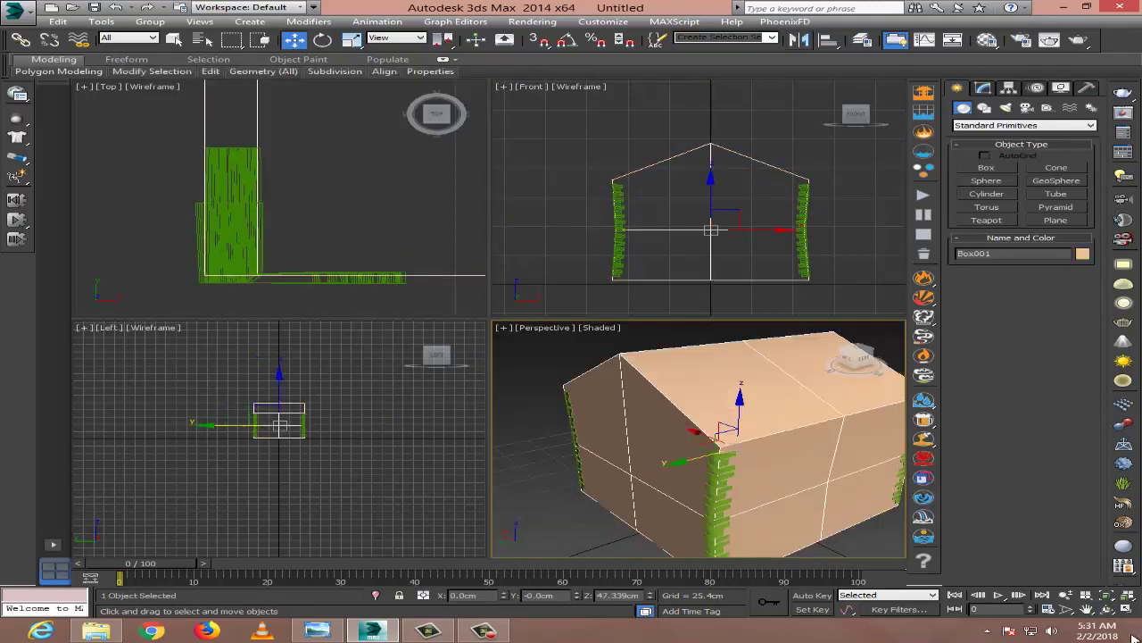
key(alt+Tab)
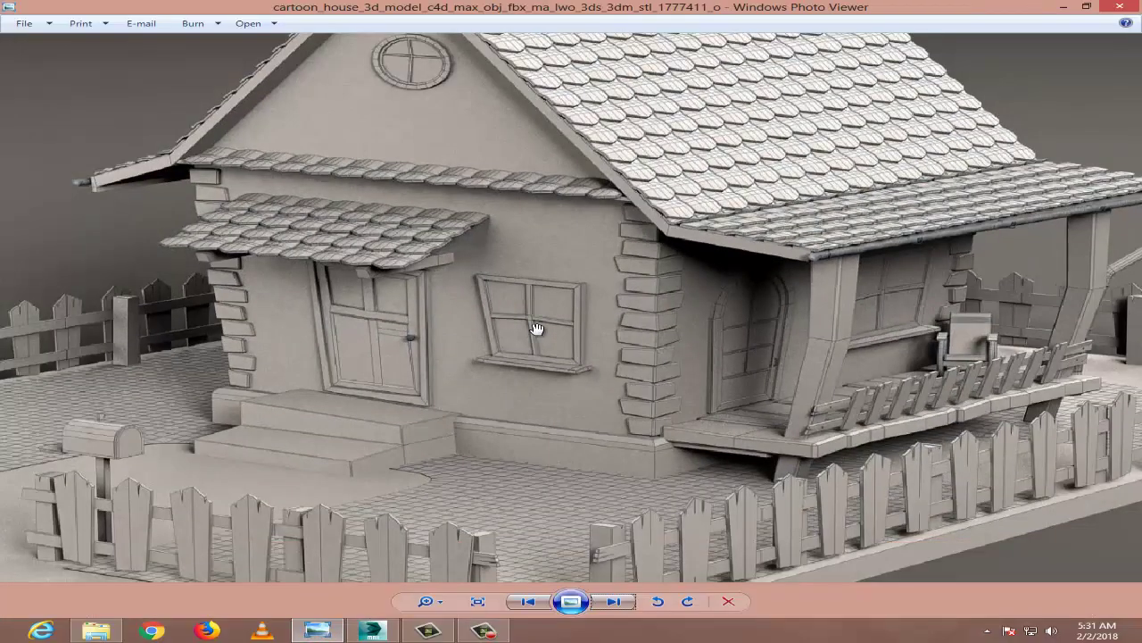
scroll(520, 358, up, 4)
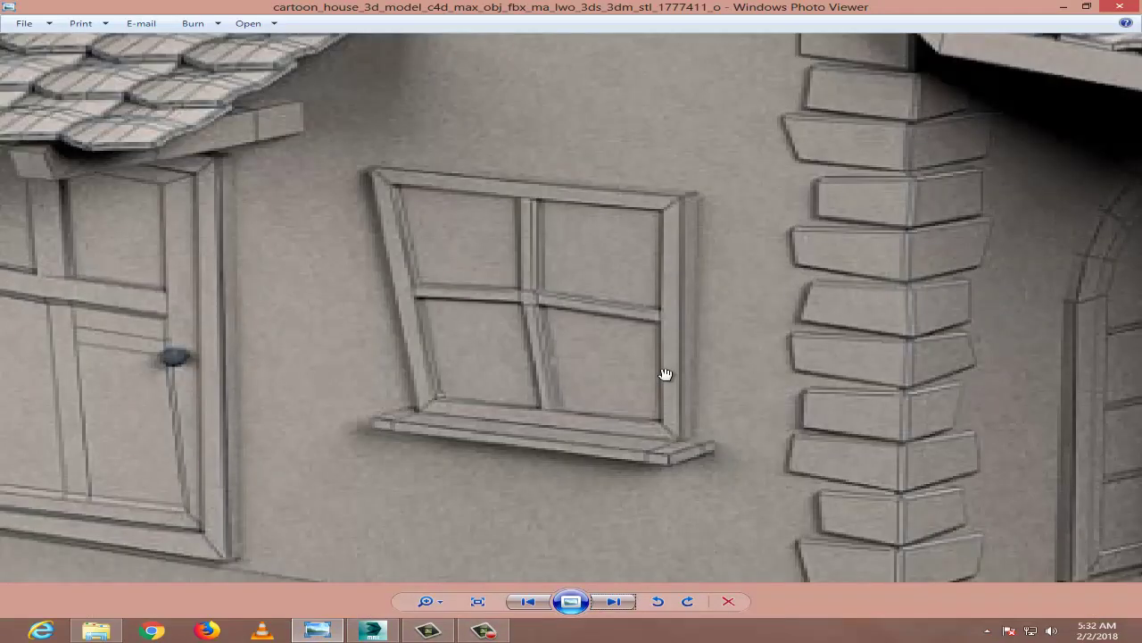
key(alt+Tab)
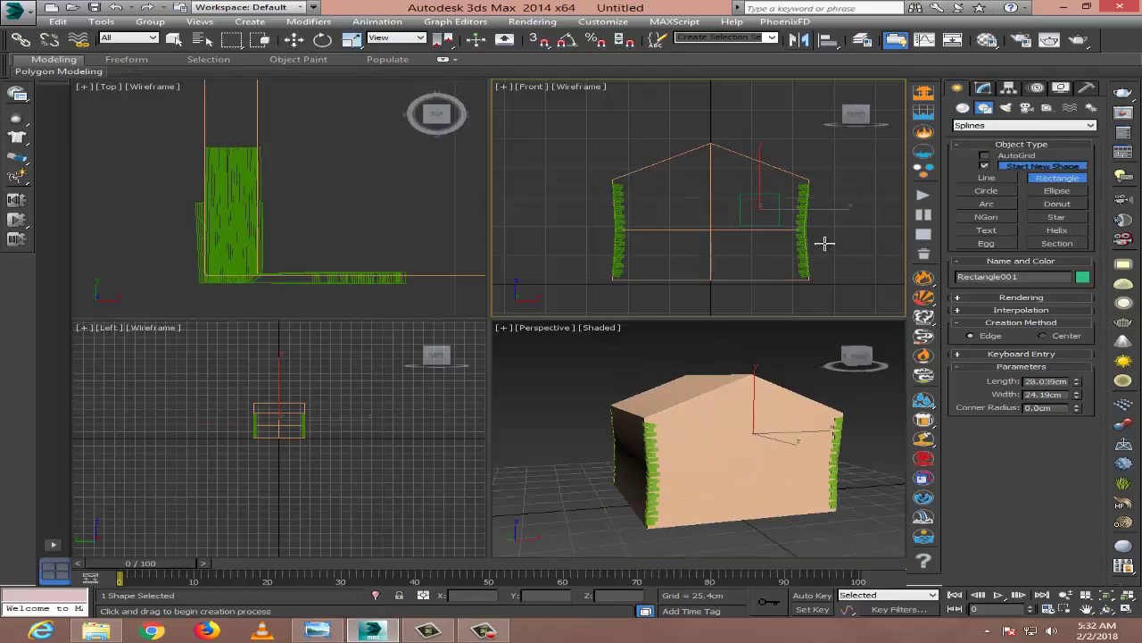
Finish the window box and push it flush against the house's front wall.
key(alt+Tab)
scroll(540, 308, up, 2)
key(alt+Tab)
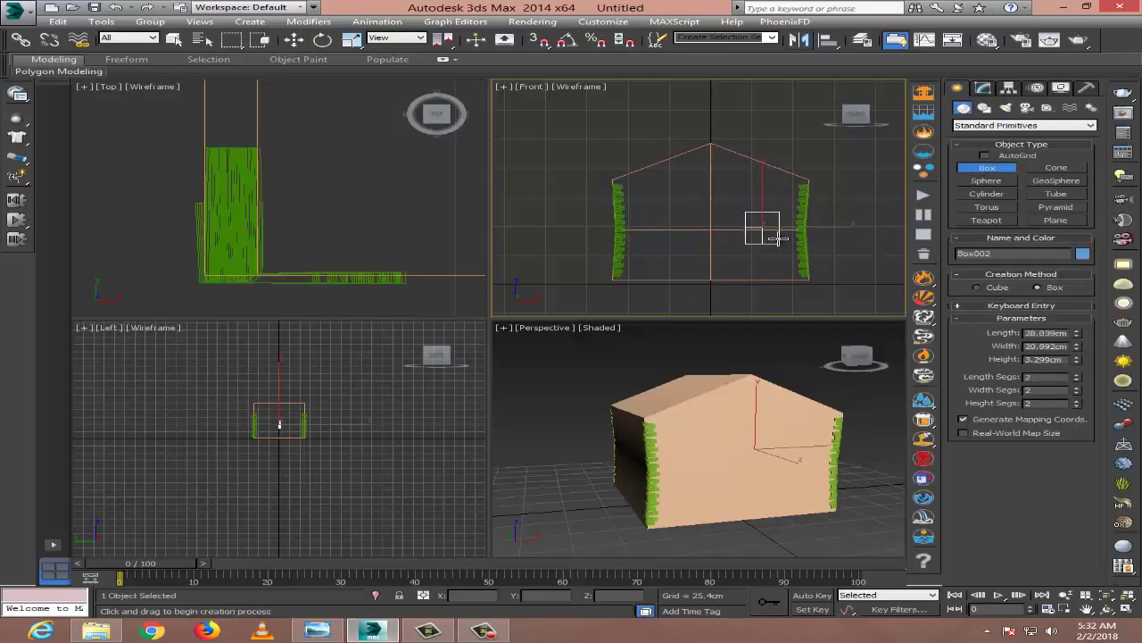
key(e)
key(w)
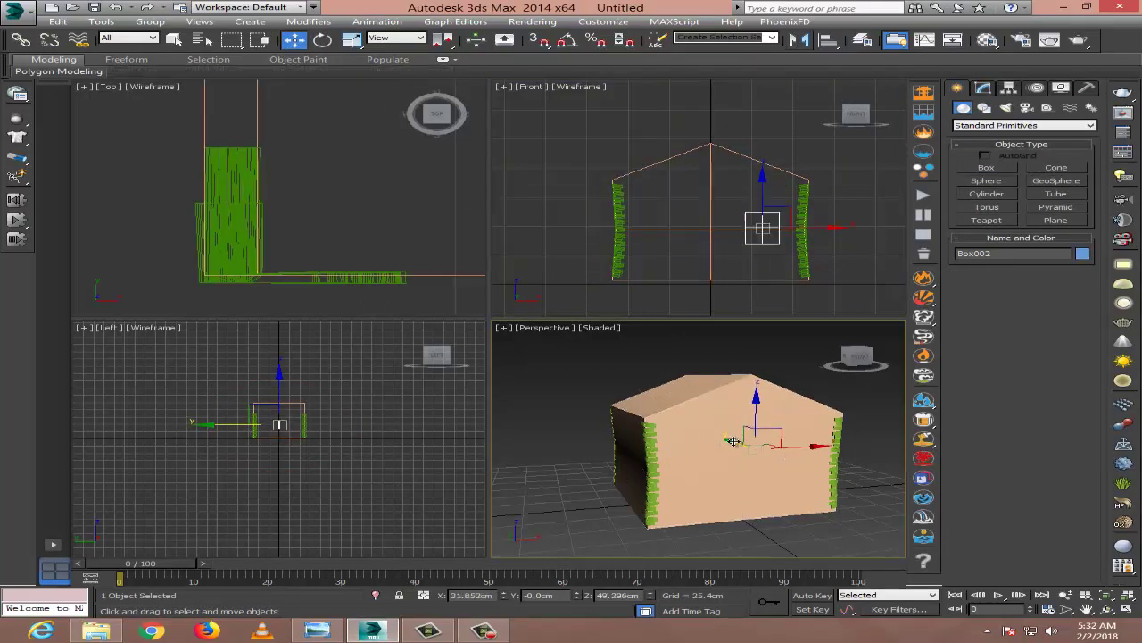
scroll(778, 459, up, 5)
scroll(461, 436, up, 5)
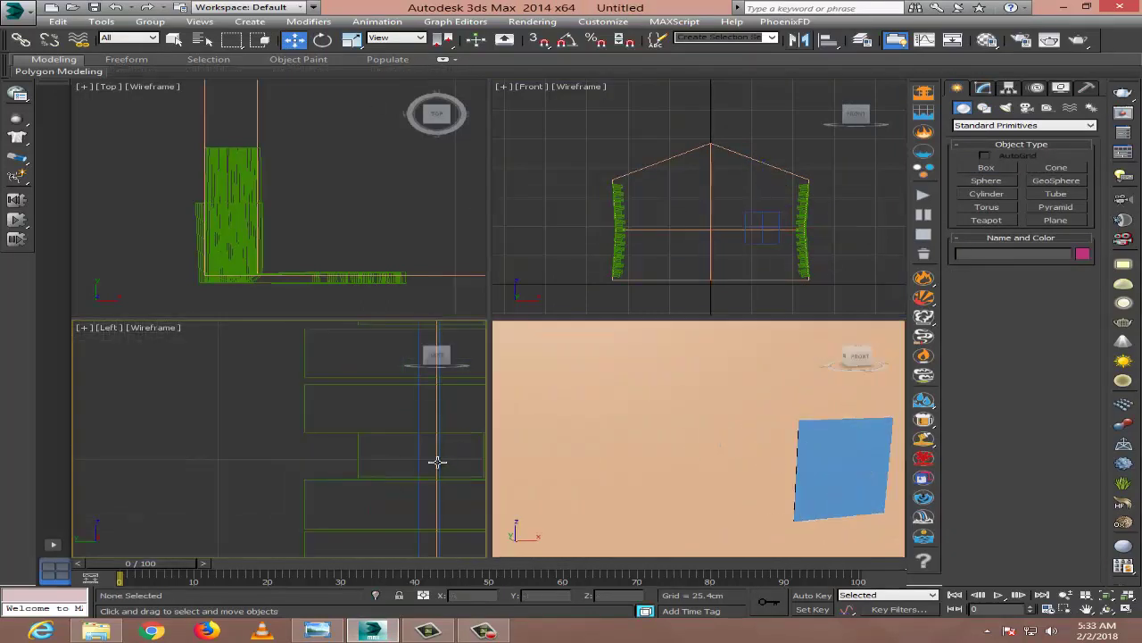
drag(448, 452, 460, 453)
Check the box size (28.039 × 29.248 × 1.912 cm) and convert it to editable geometry.
click(983, 89)
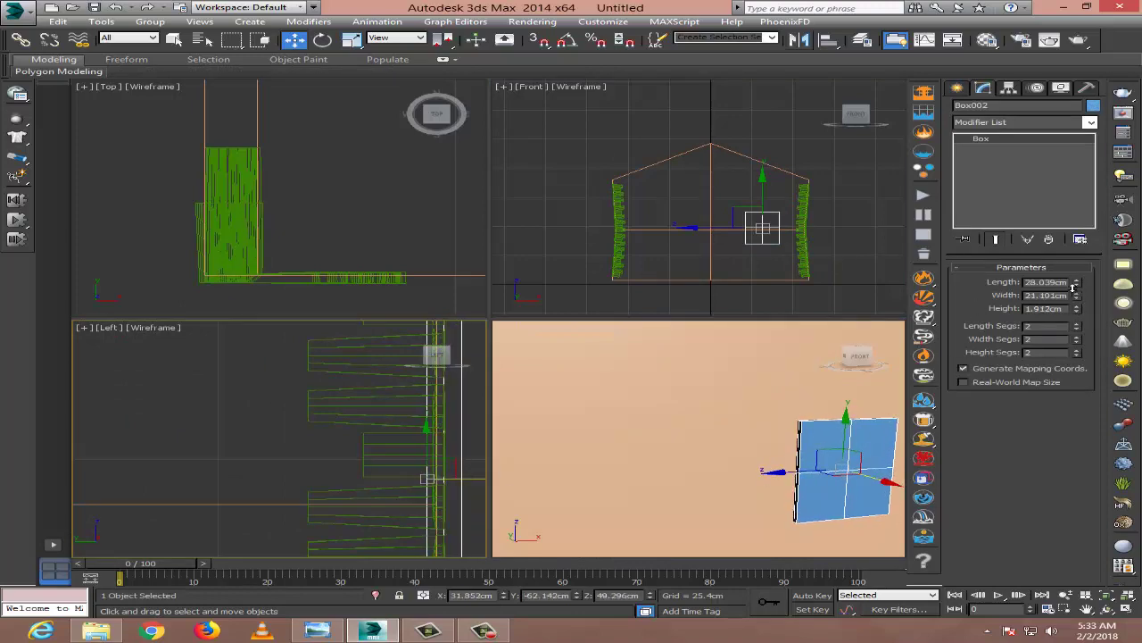
click(339, 634)
click(372, 631)
alt+middle_drag(678, 446, 619, 426)
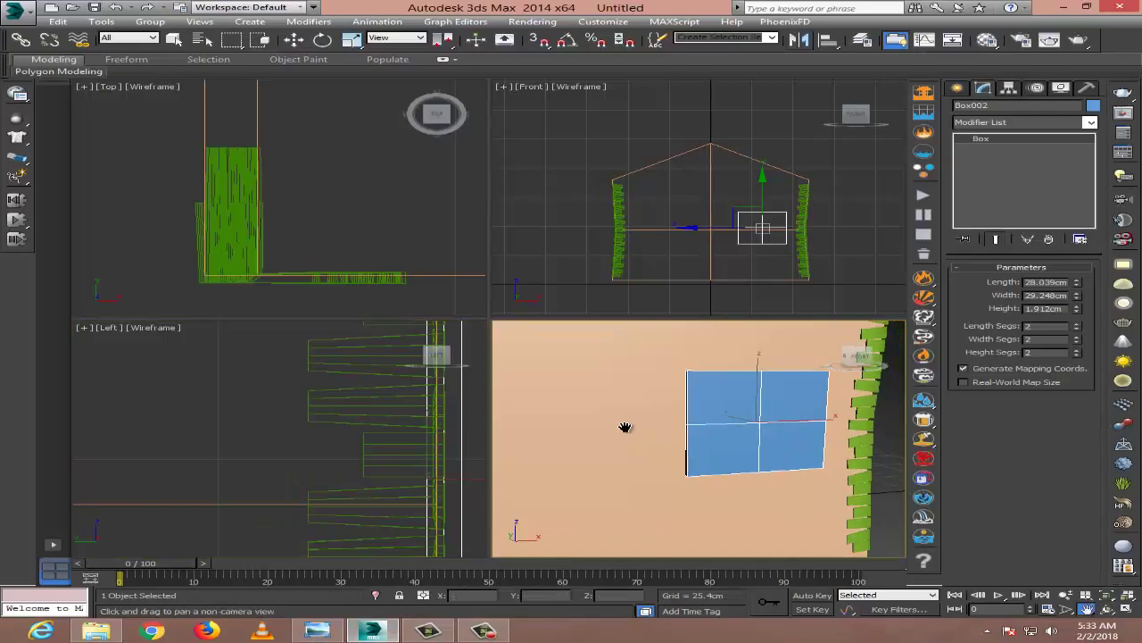
scroll(714, 232, up, 3)
middle_drag(643, 268, 703, 276)
key(w)
right_click(848, 178)
click(999, 303)
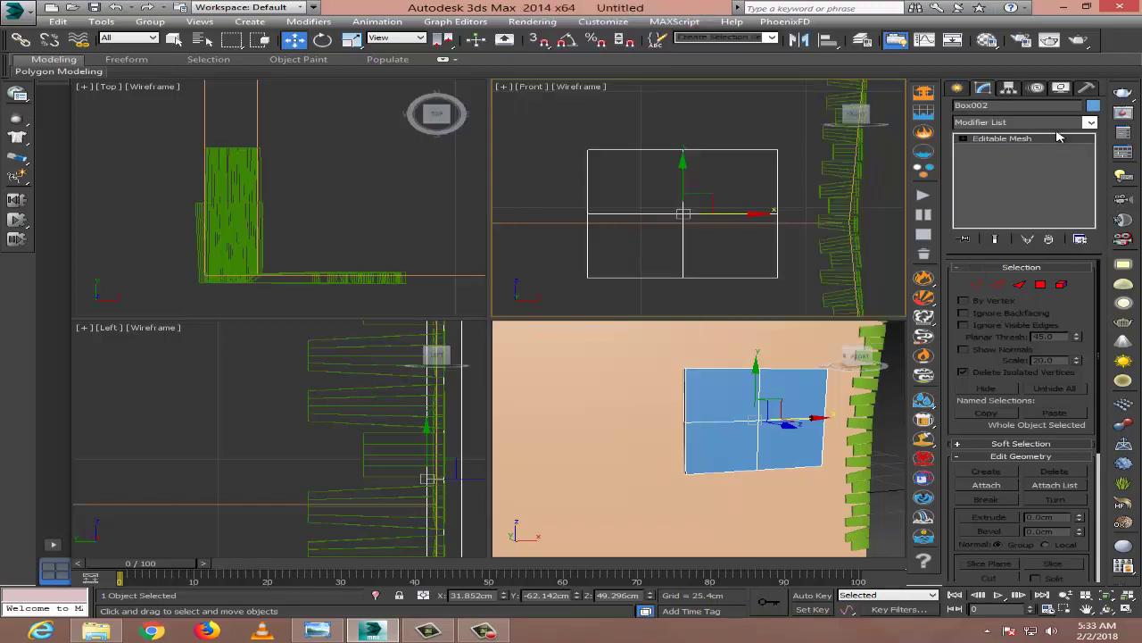
Scale the window box's bottom edges inward to taper it.
click(998, 282)
drag(571, 263, 737, 290)
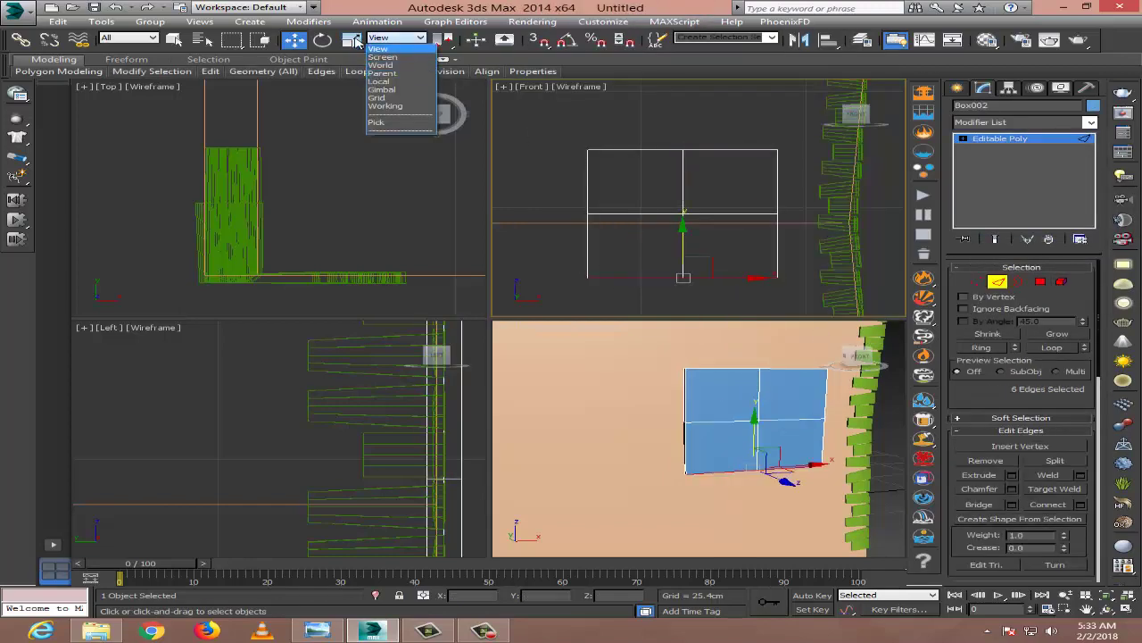
click(317, 631)
click(372, 631)
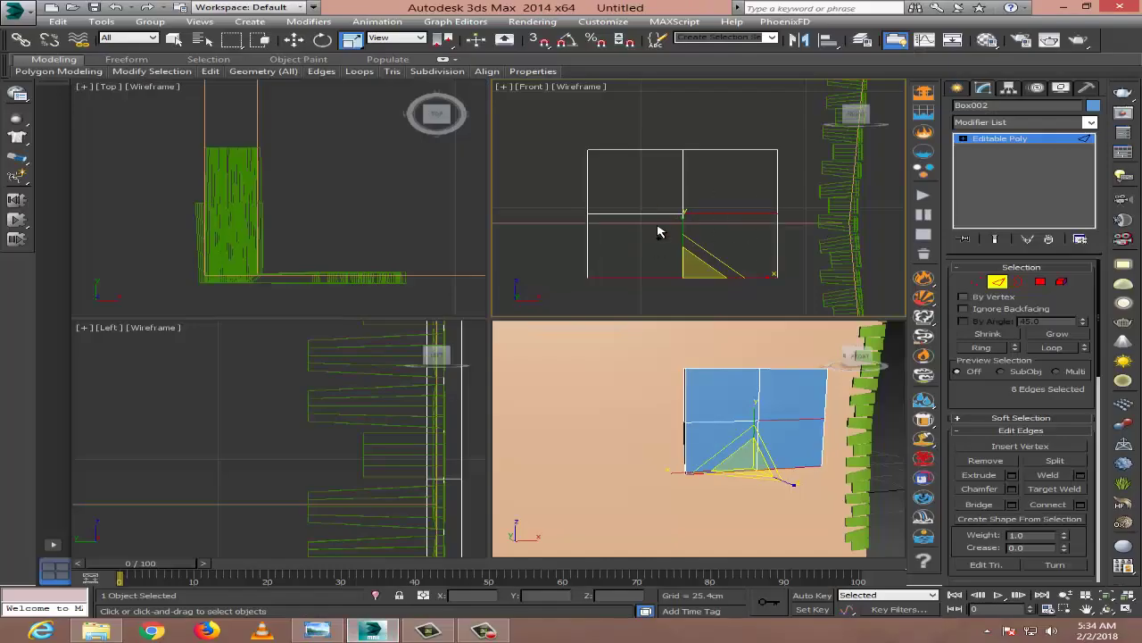
shift+drag(743, 277, 741, 214)
key(r)
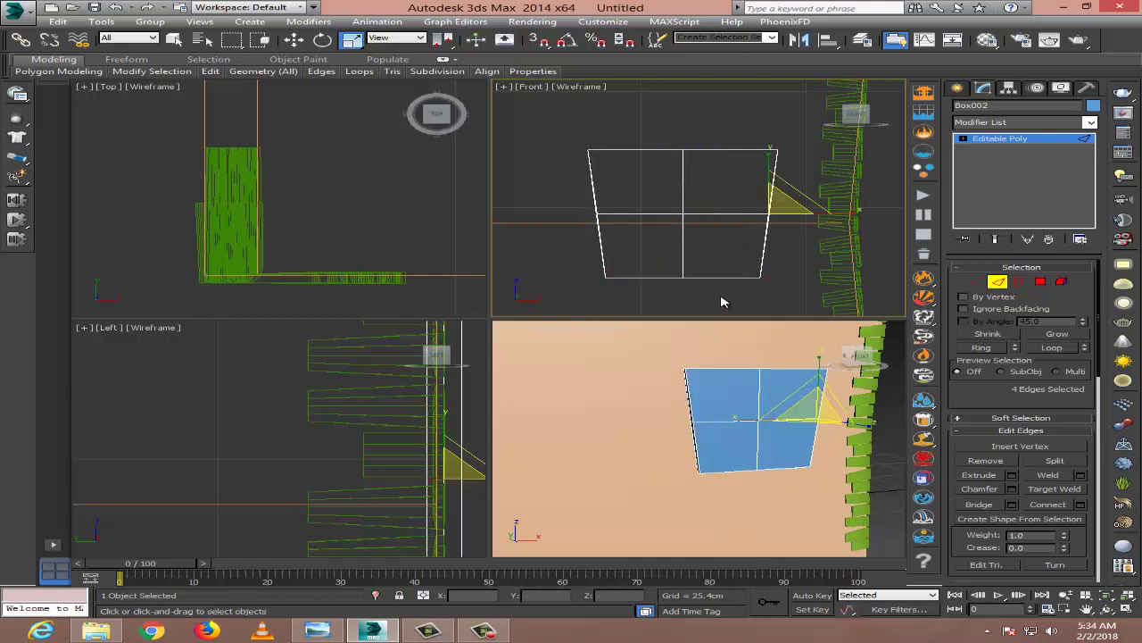
Inset and extrude the four front faces inward to form recessed window panes.
key(4)
key(ctrl+a)
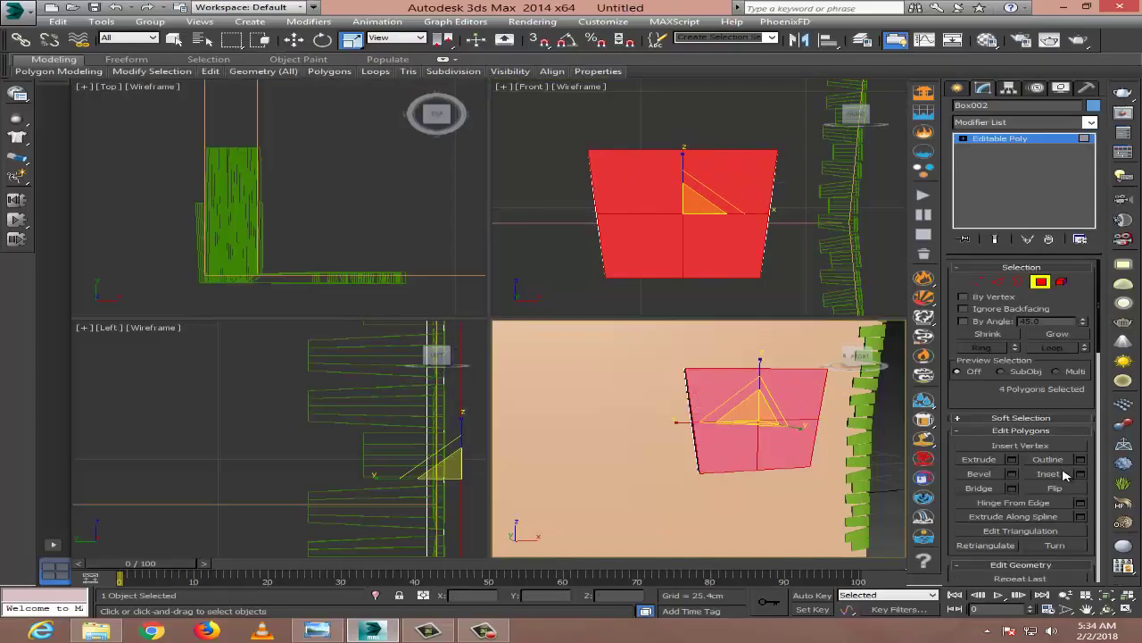
click(1081, 474)
key(ctrl+z)
click(781, 442)
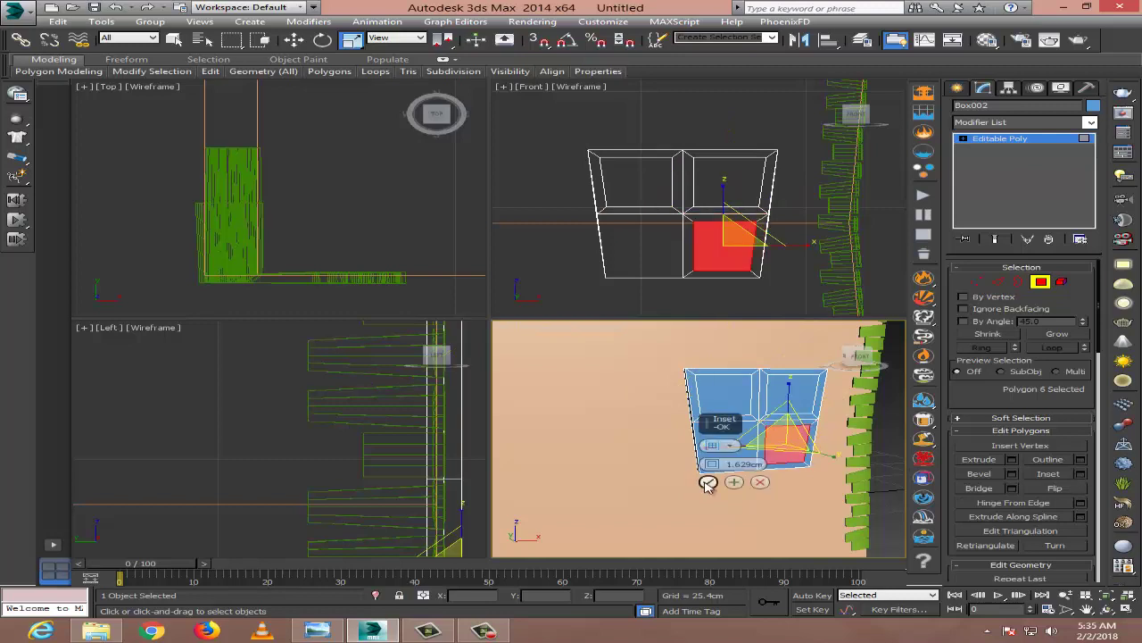
click(725, 444)
key(ctrl+a)
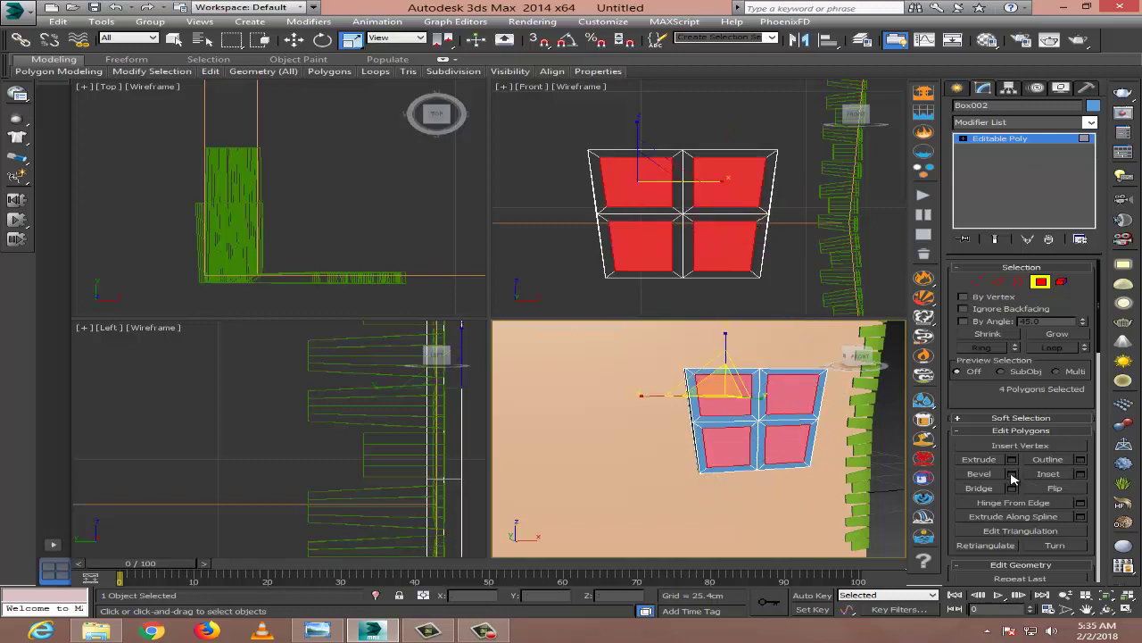
click(1011, 458)
drag(706, 464, 714, 483)
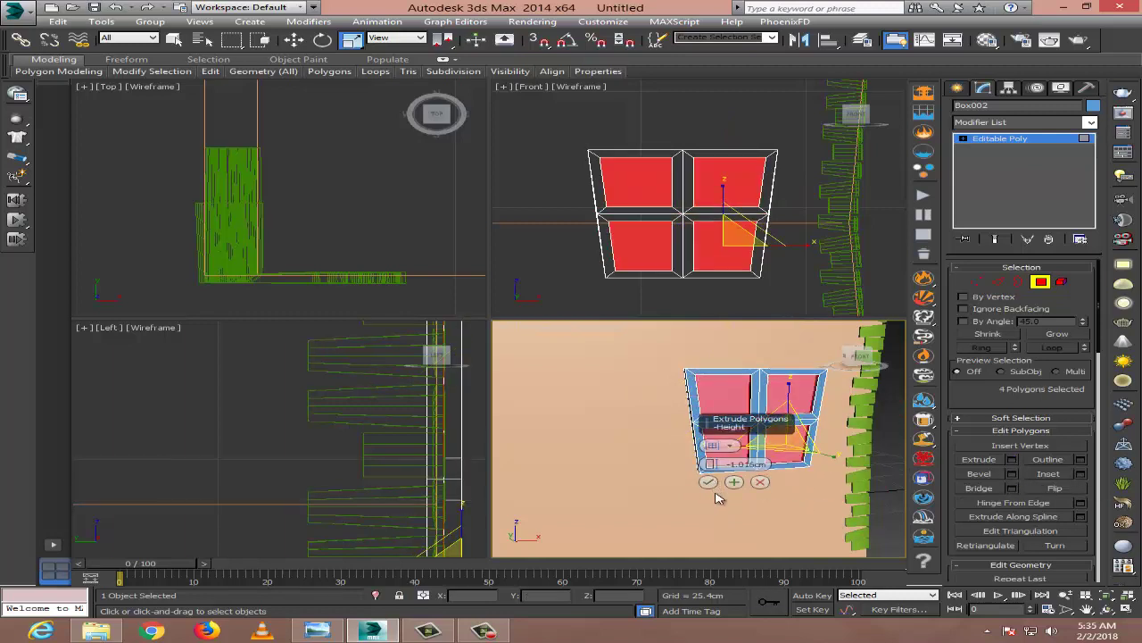
alt+middle_drag(716, 497, 711, 465)
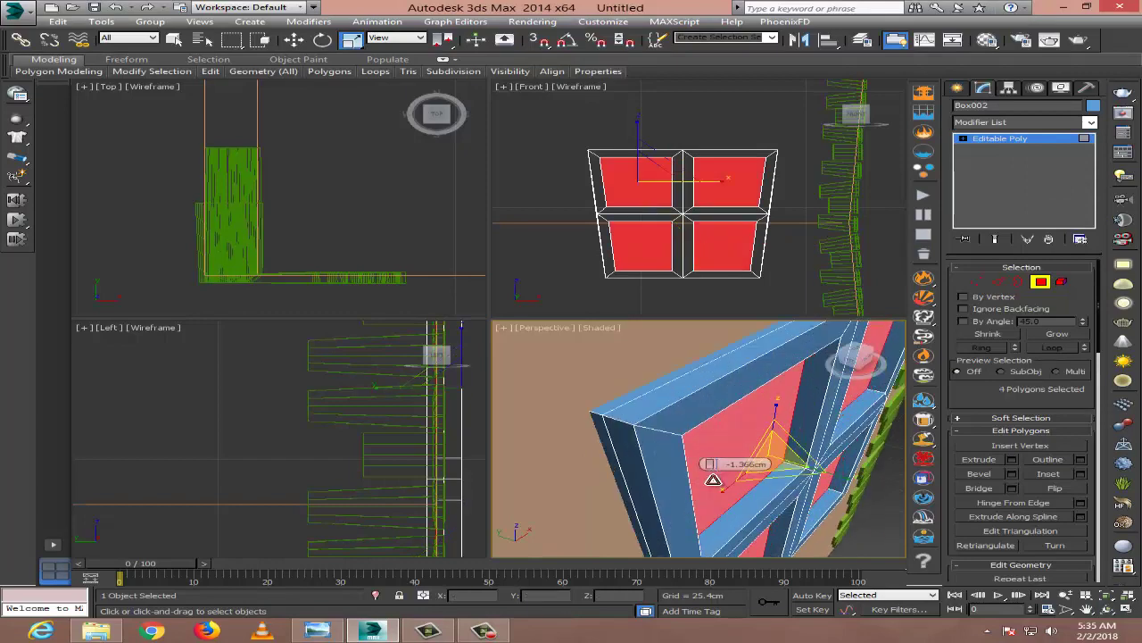
key(ctrl+d)
Render the perspective view to test the window.
scroll(713, 464, down, 5)
alt+middle_drag(696, 446, 725, 446)
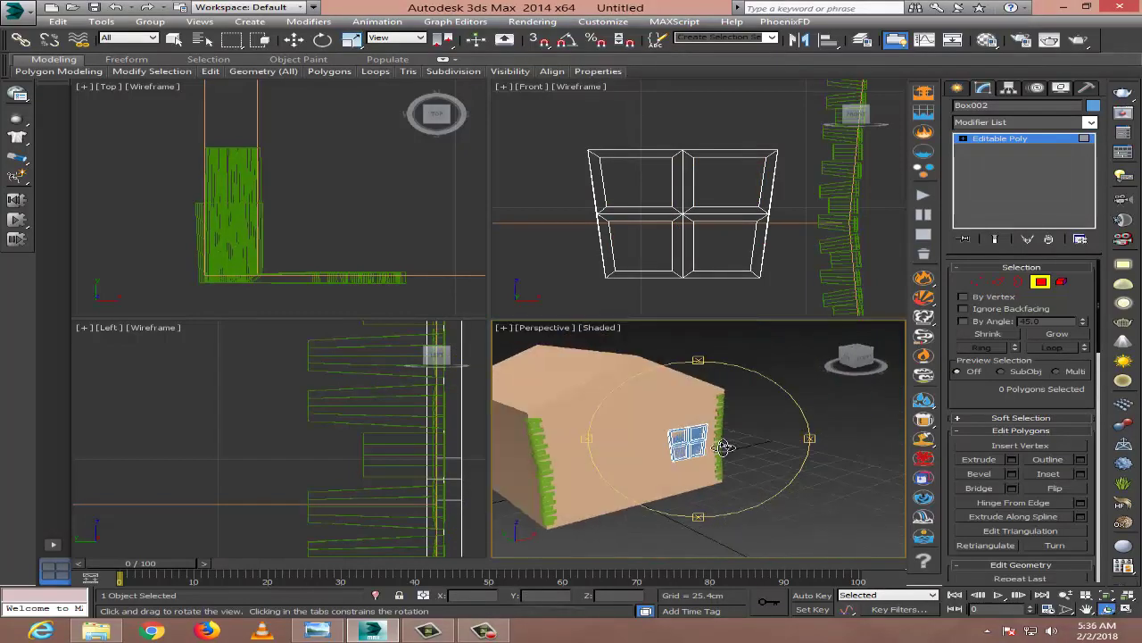
click(1049, 44)
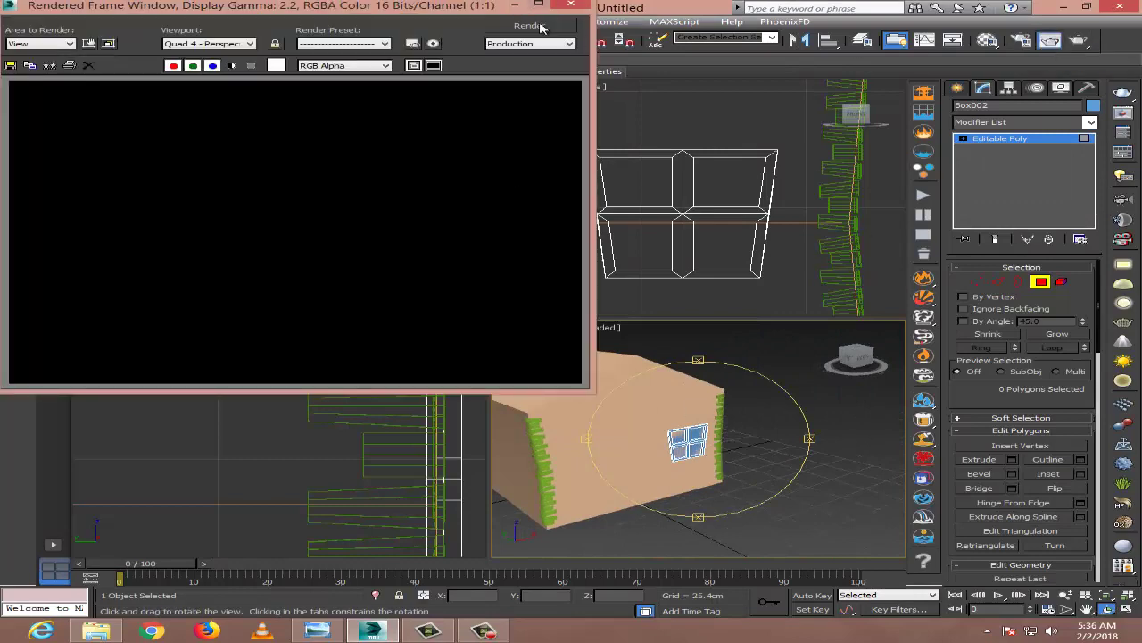
click(587, 8)
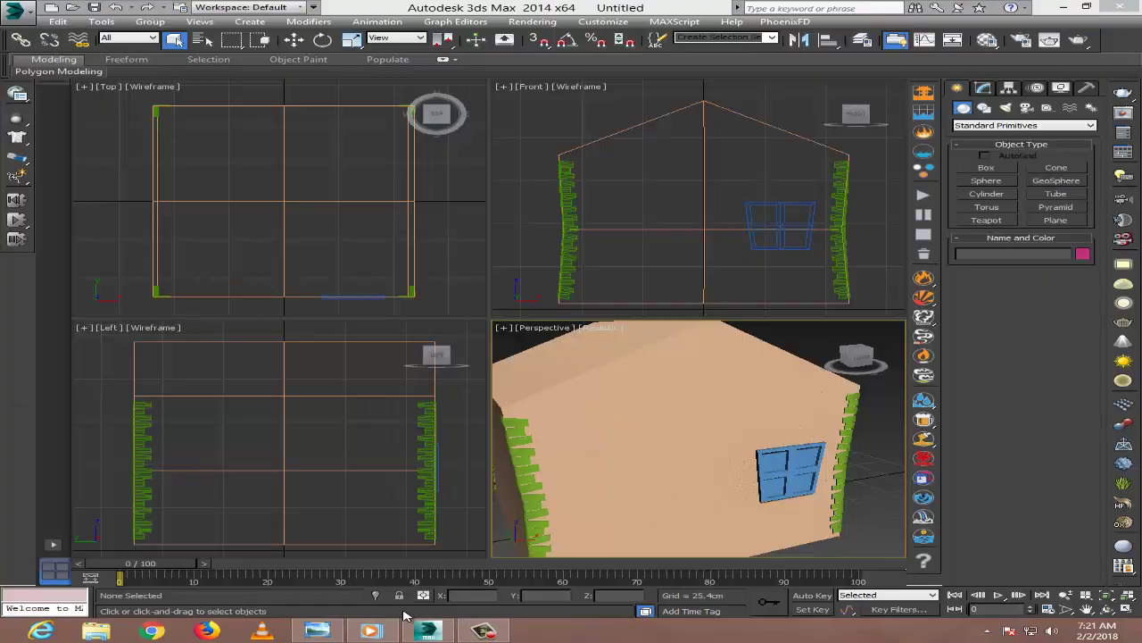
Draw a new door box (52.391 × 28.611 × 4.83 cm) on the front wall.
click(317, 630)
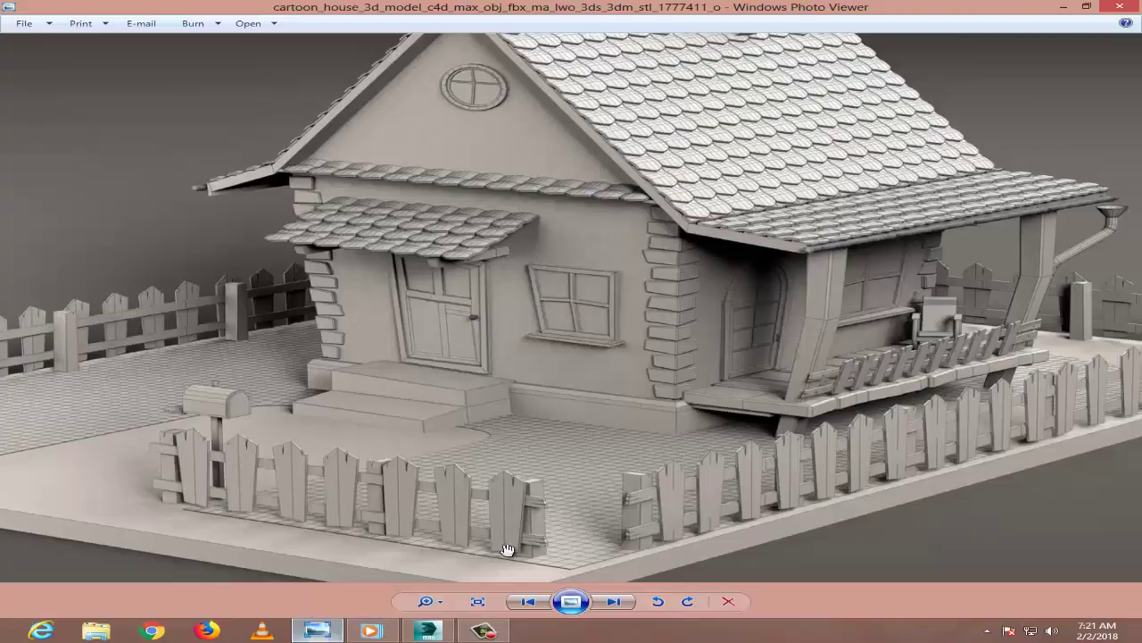
scroll(403, 322, up, 2)
scroll(403, 322, up, 2)
click(428, 630)
click(987, 167)
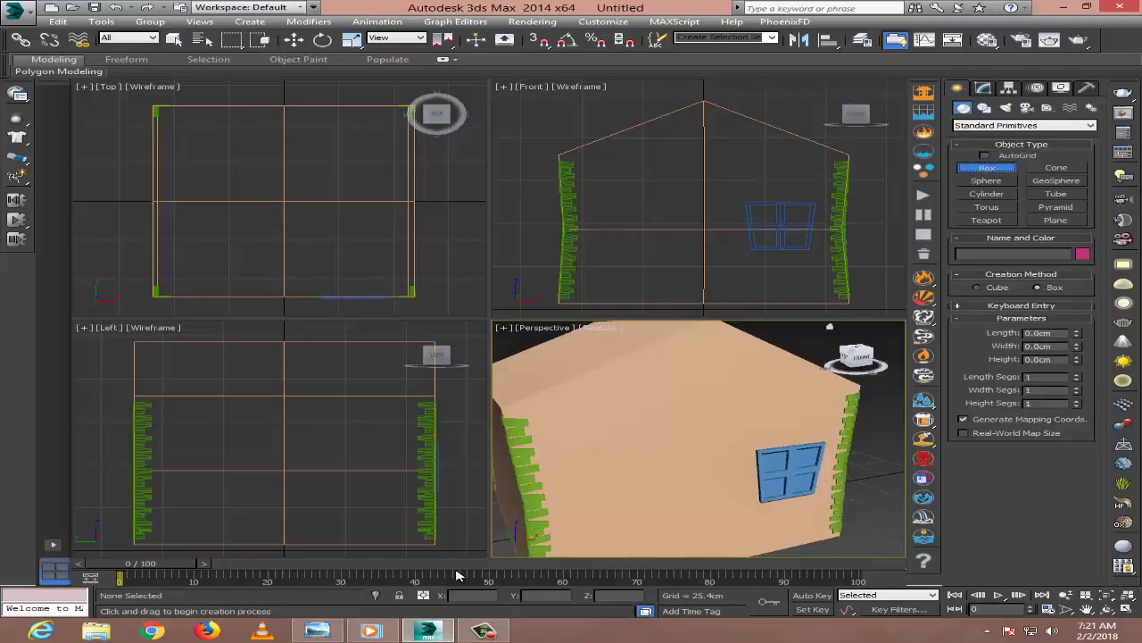
drag(637, 214, 701, 301)
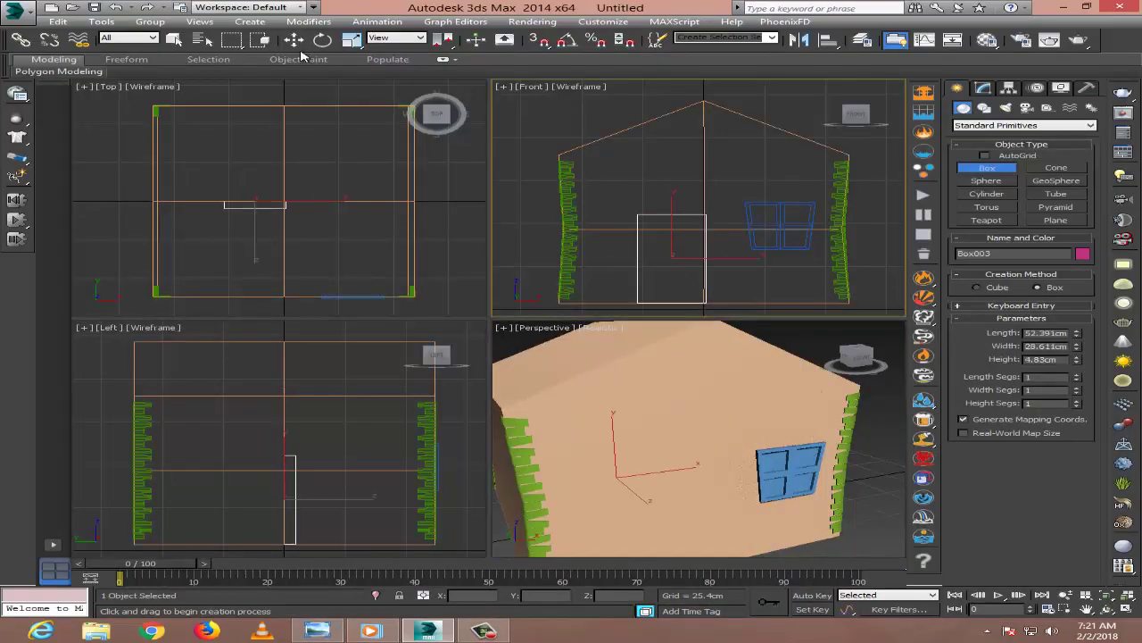
Finish the door box and convert it to Editable Poly.
click(294, 40)
click(256, 214)
mouse_move(625, 428)
alt+middle_down()
mouse_move(661, 384)
mouse_move(699, 285)
alt+middle_up()
right_click(676, 415)
click(810, 493)
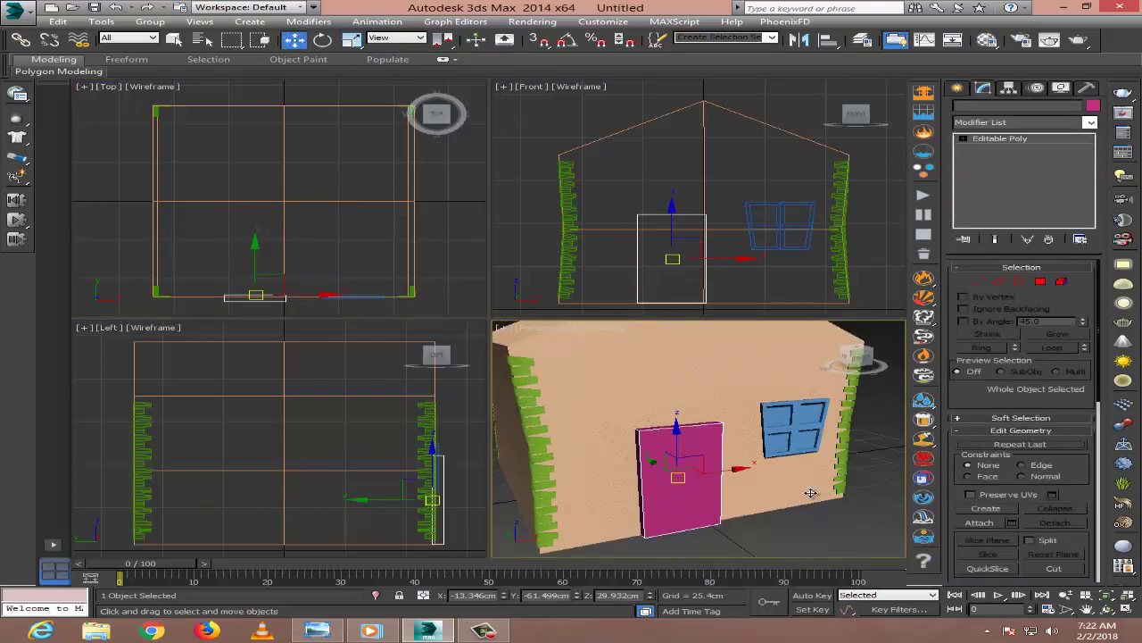
Inset the door's front face and extrude it -0.966 cm inward for a raised frame.
click(1052, 284)
click(678, 490)
click(1080, 371)
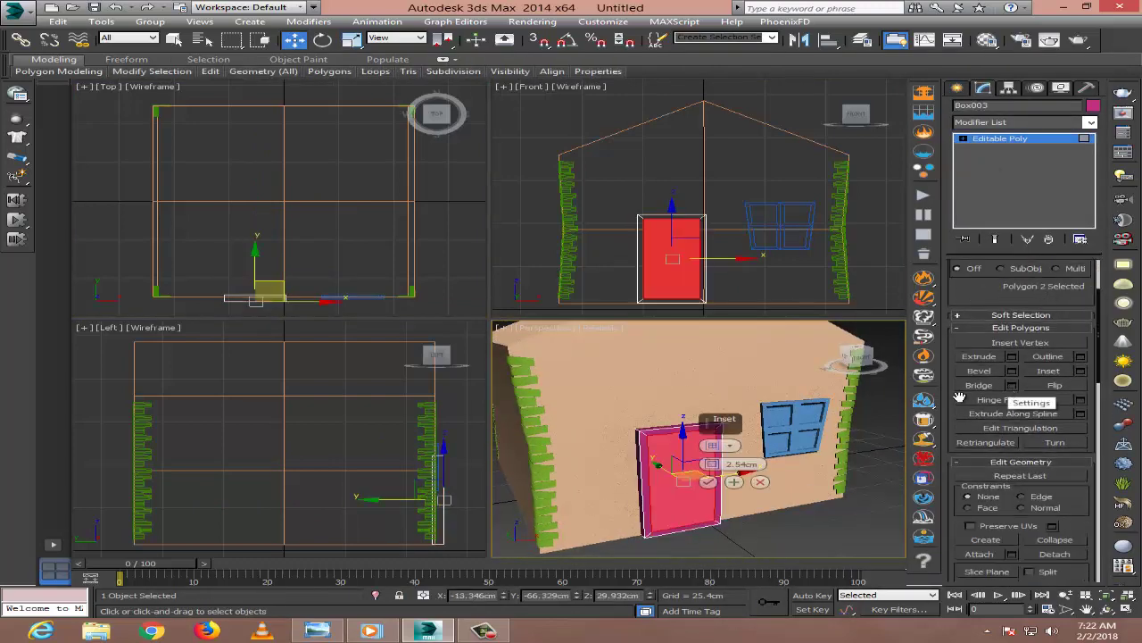
drag(712, 463, 714, 462)
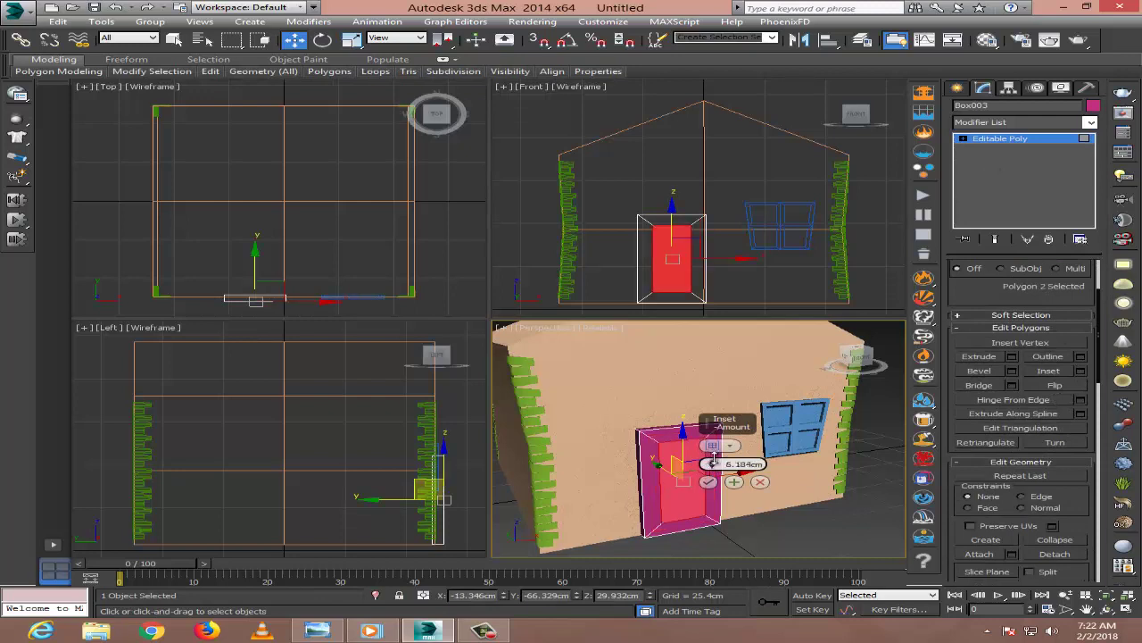
click(1011, 356)
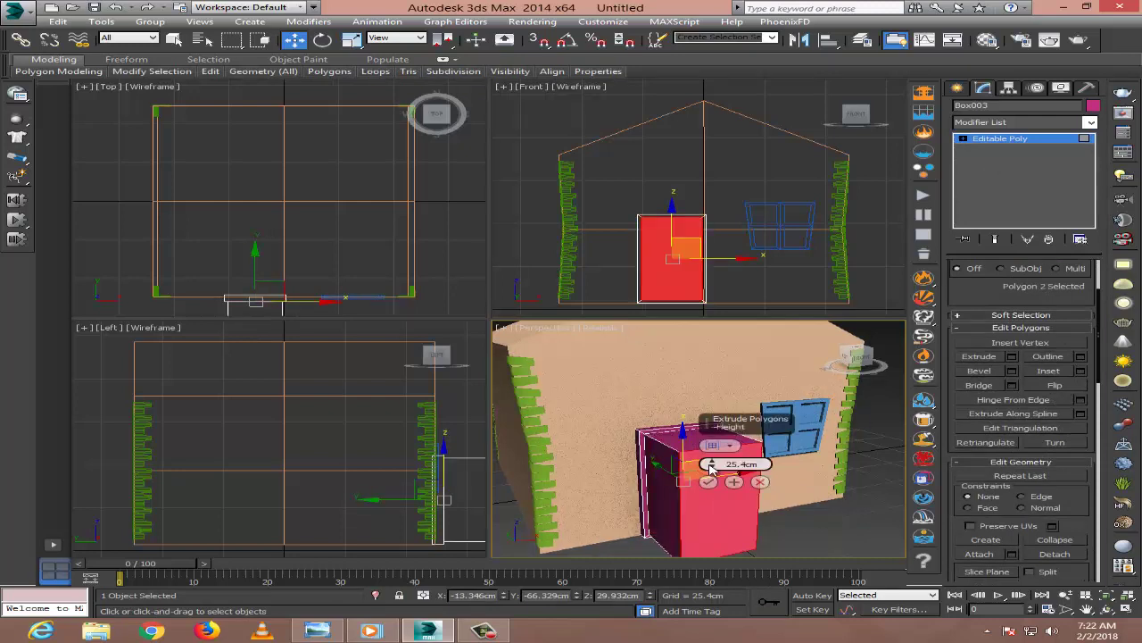
click(761, 457)
scroll(650, 459, up, 5)
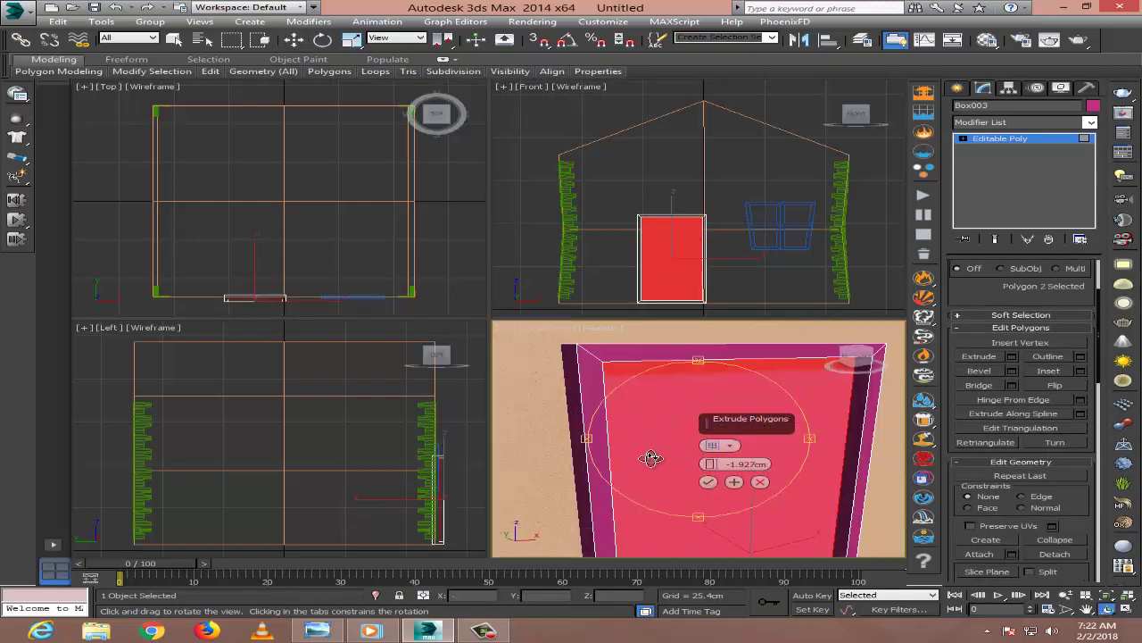
click(708, 482)
Start a Swift Loop across the door while checking the reference door image.
key(alt+Tab)
click(428, 630)
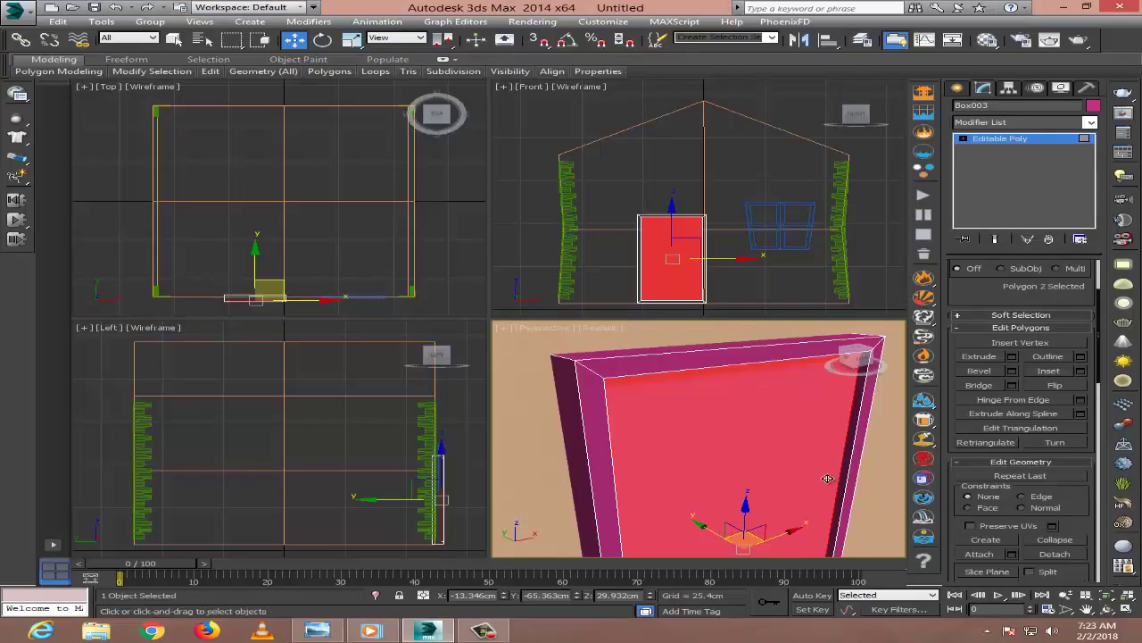
click(210, 71)
click(268, 158)
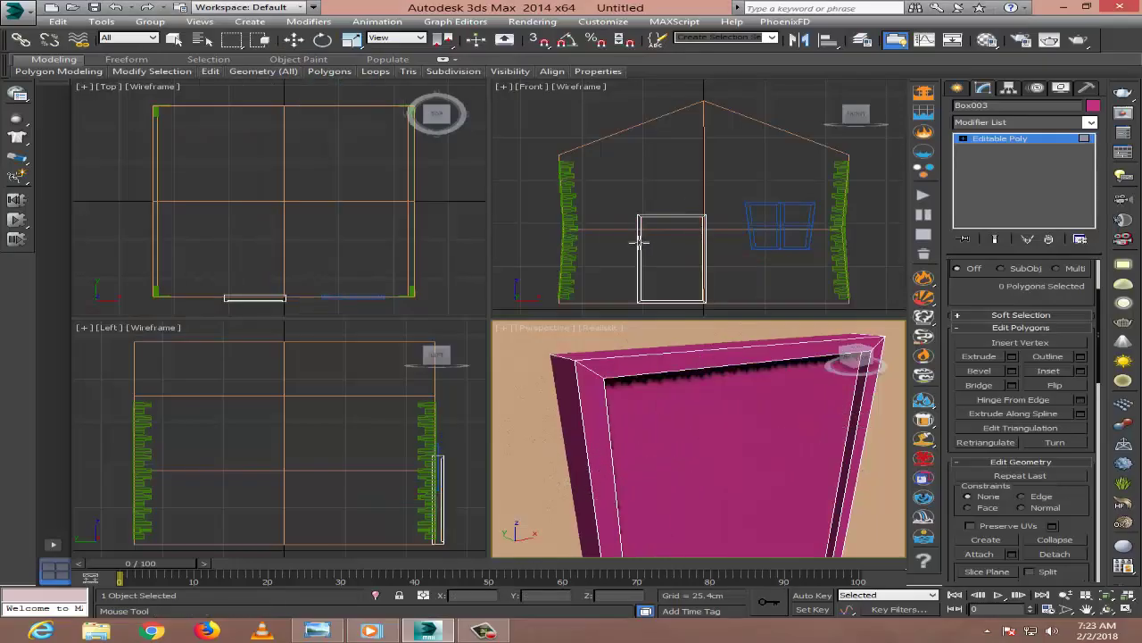
click(372, 630)
click(427, 630)
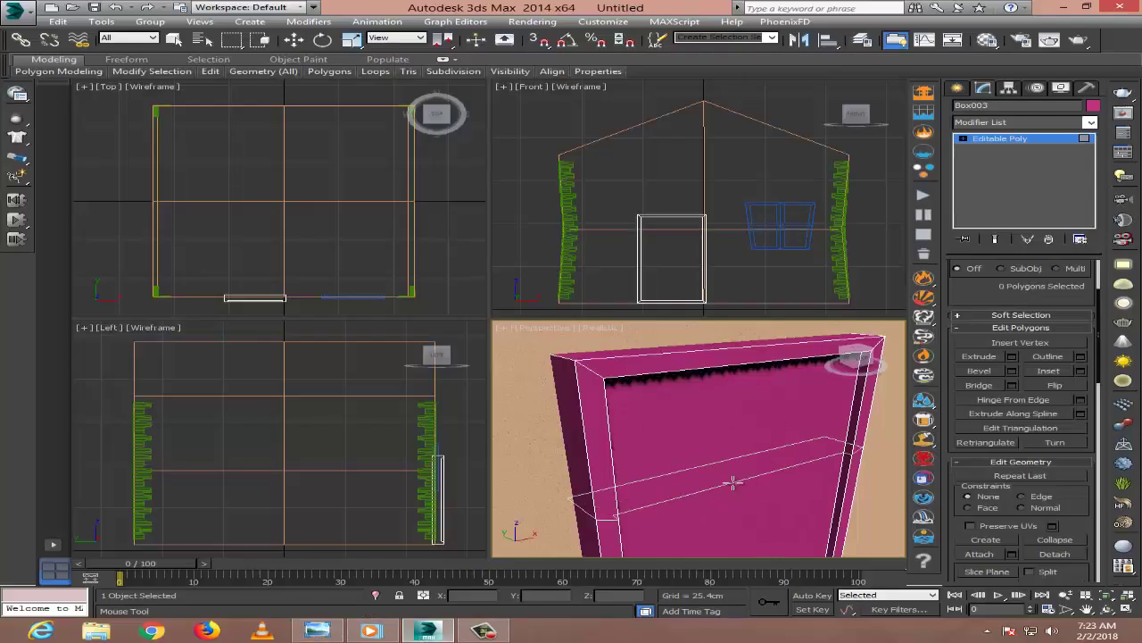
scroll(734, 401, down, 3)
scroll(735, 401, down, 2)
click(372, 630)
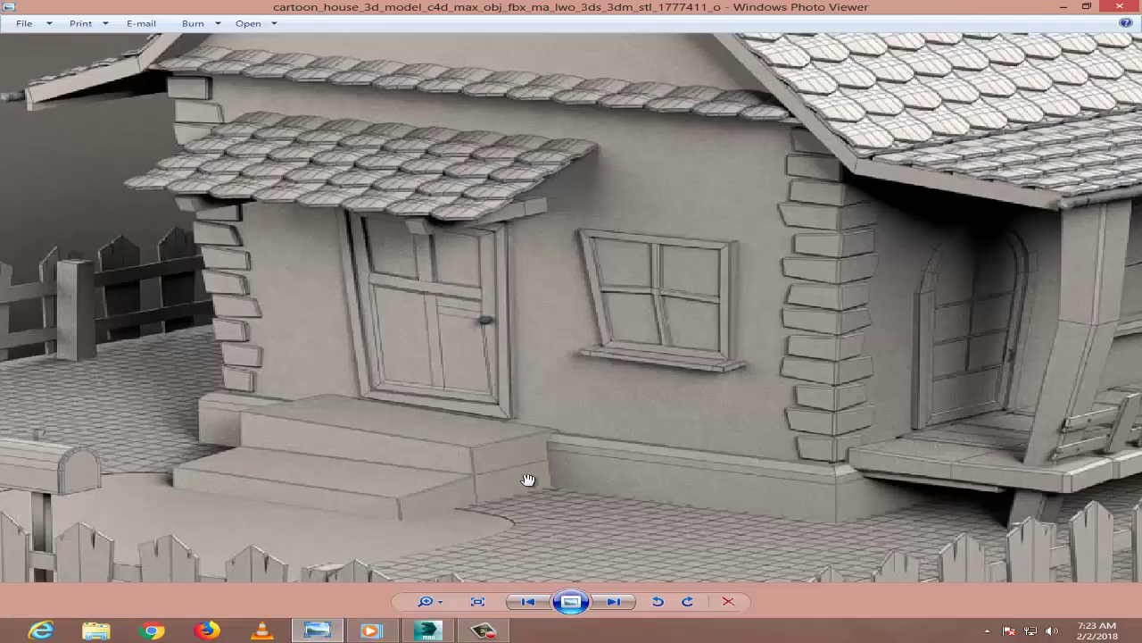
click(420, 634)
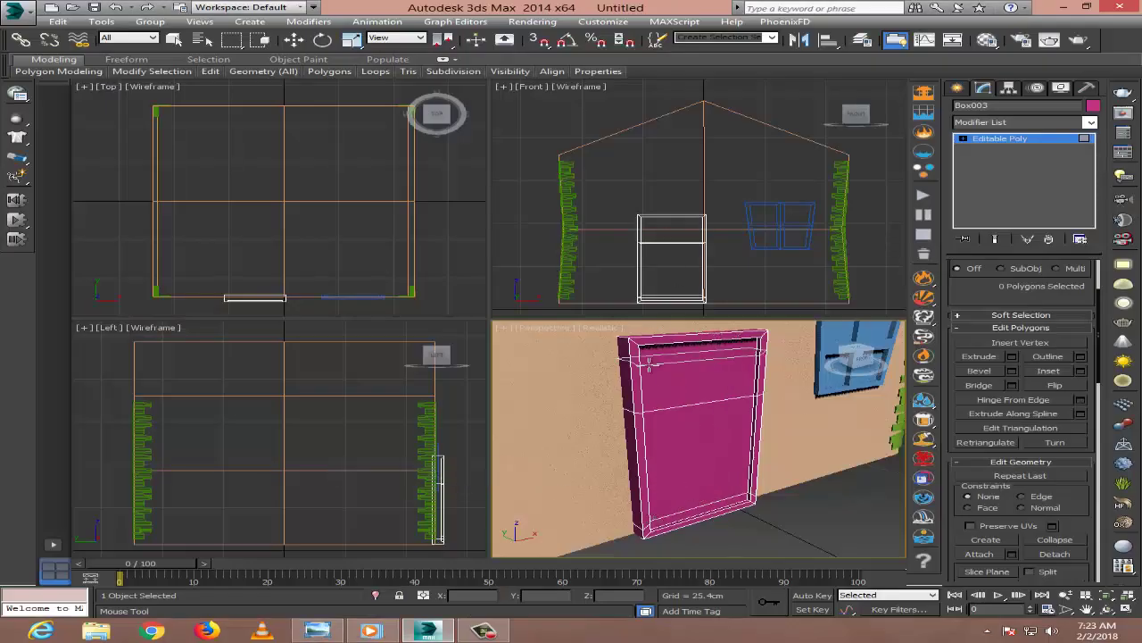
Face the front of the house and switch the door to Polygon editing.
key(f)
scroll(686, 362, up, 5)
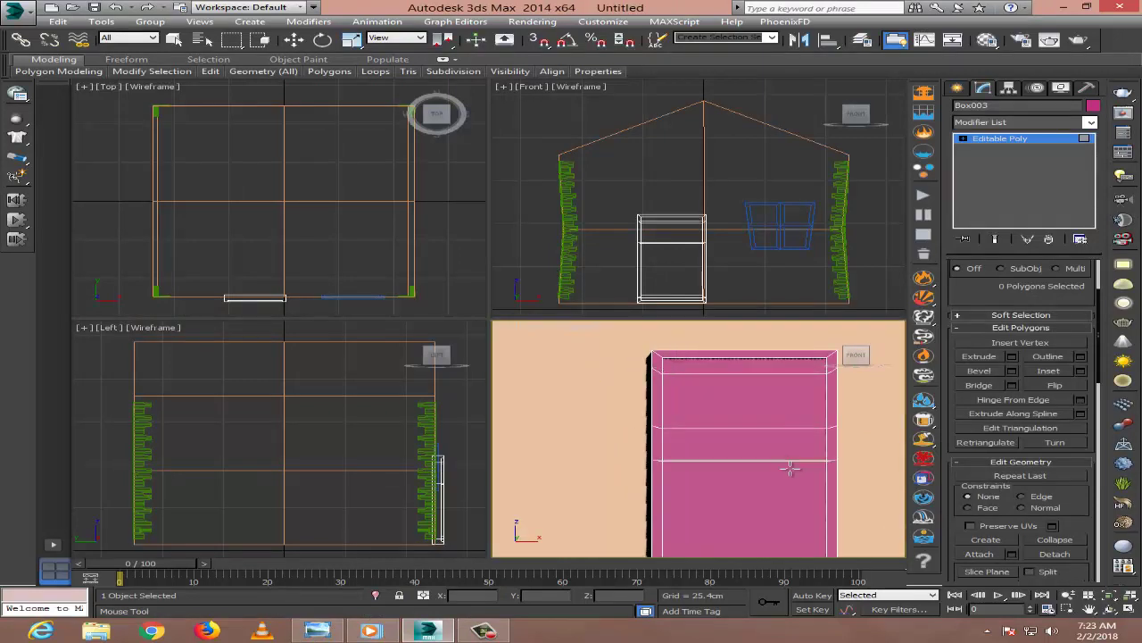
scroll(790, 466, down, 2)
key(w)
key(2)
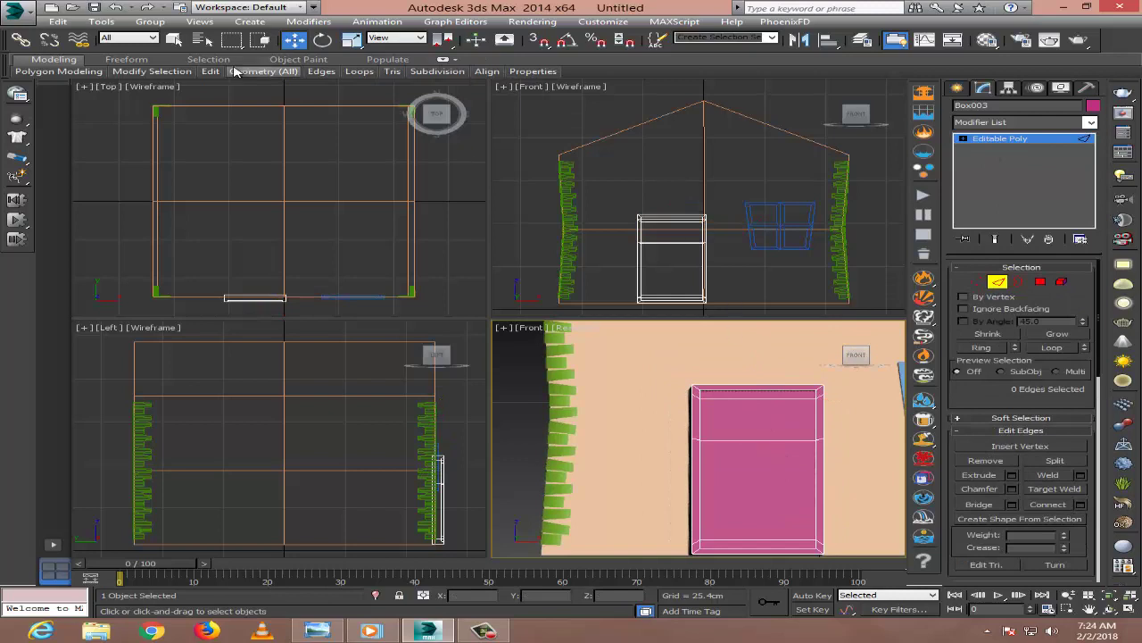
click(351, 114)
key(4)
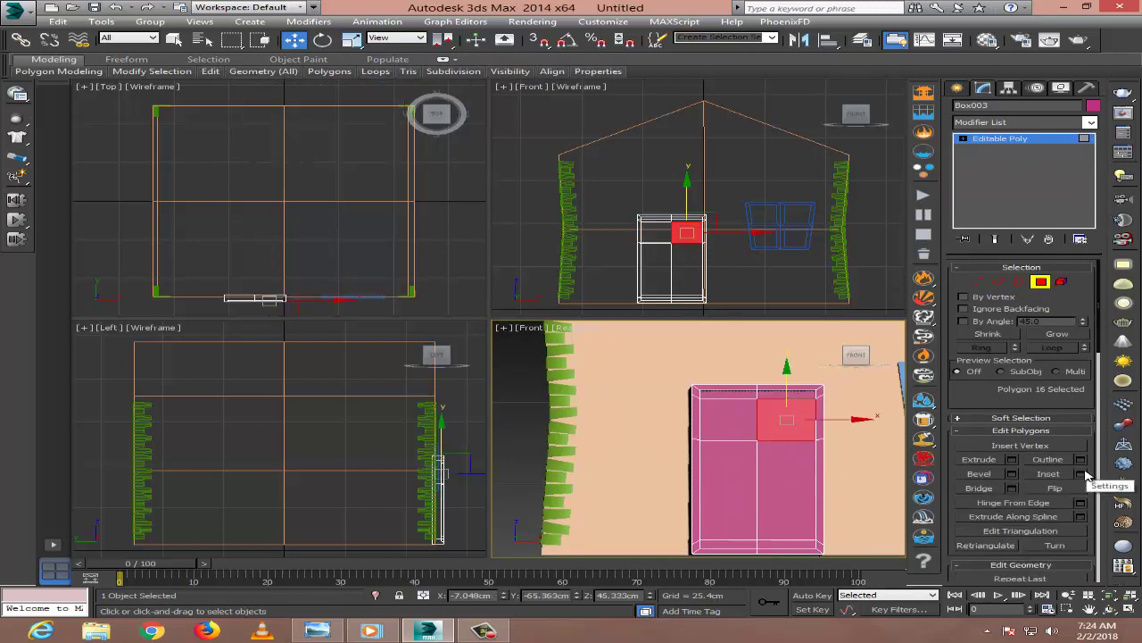
Inset the four door panel polygons by about 1.629 cm, then select the lower door polygons.
click(799, 486)
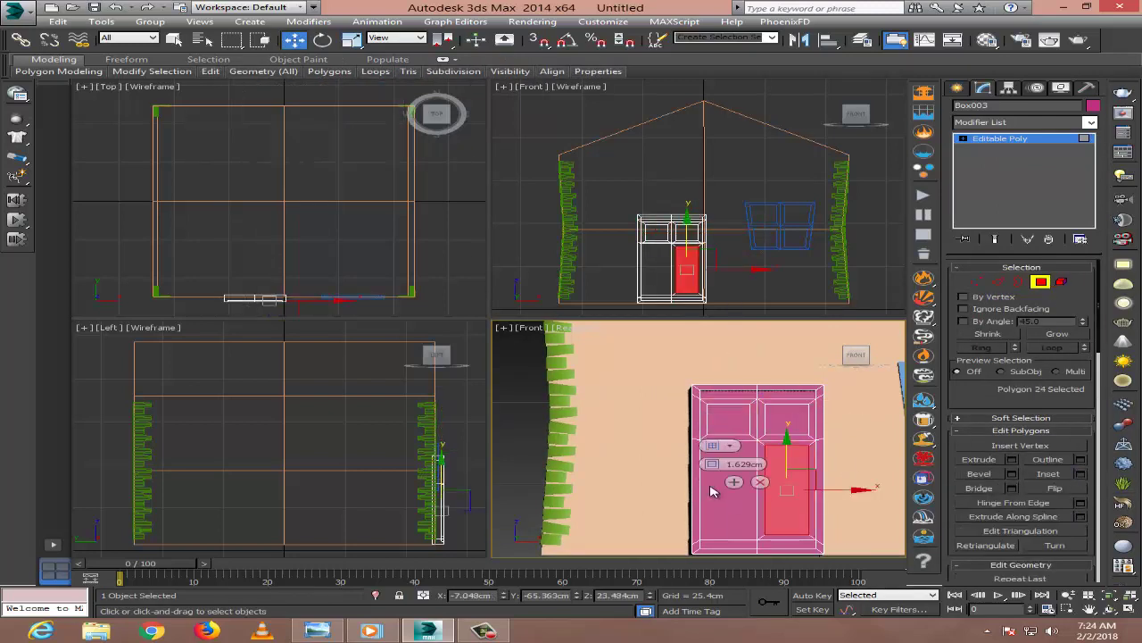
drag(687, 455, 803, 447)
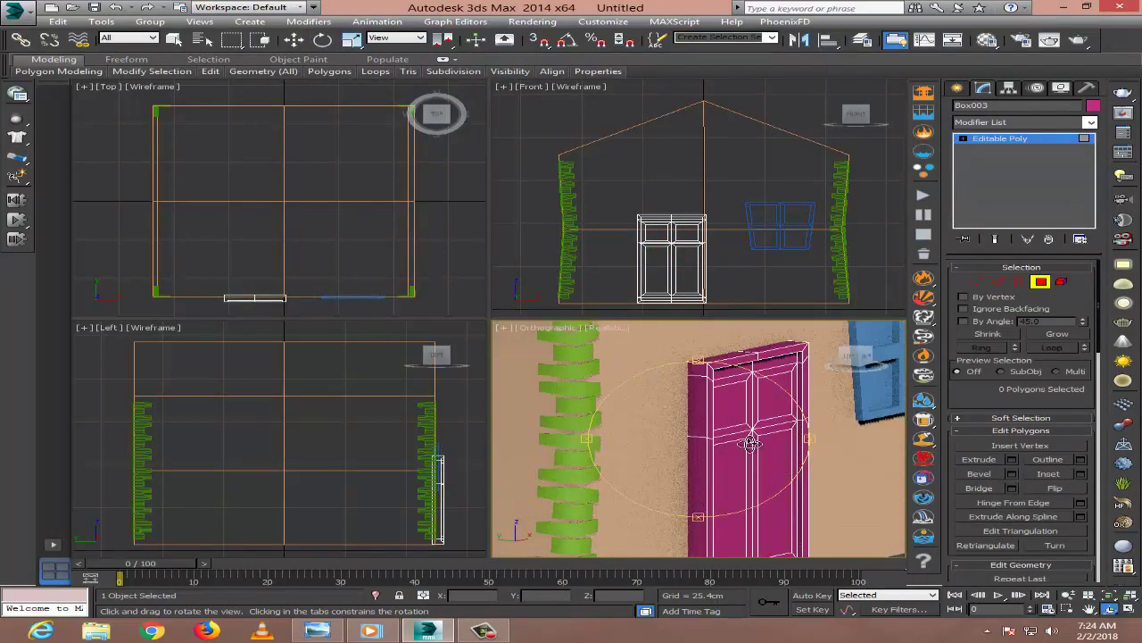
key(w)
click(786, 406)
ctrl+click(785, 508)
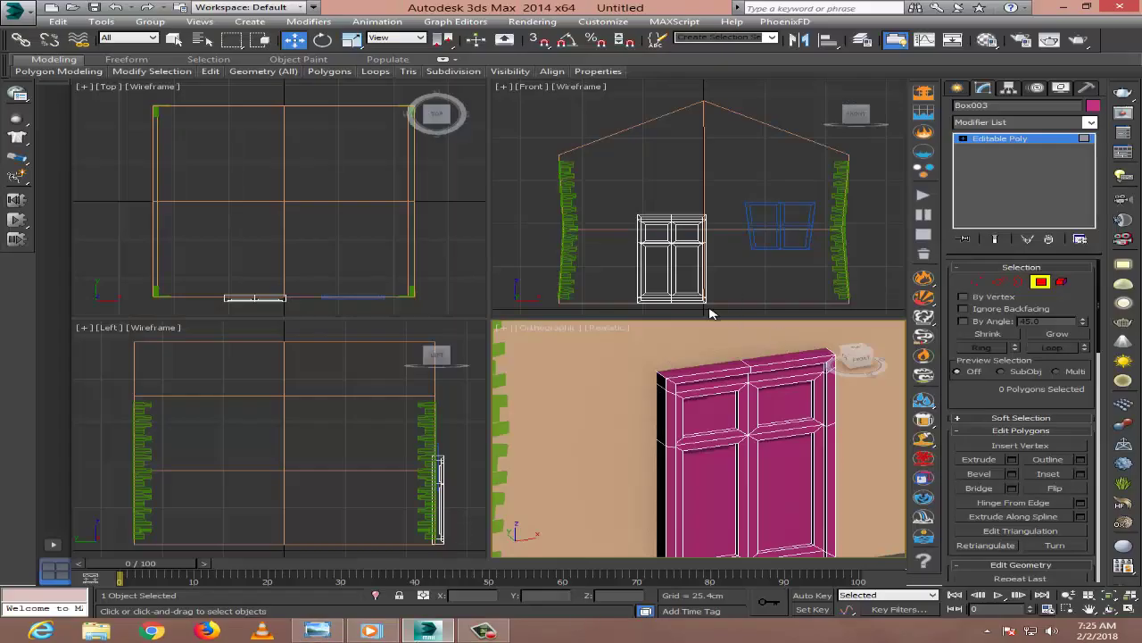
drag(711, 314, 629, 243)
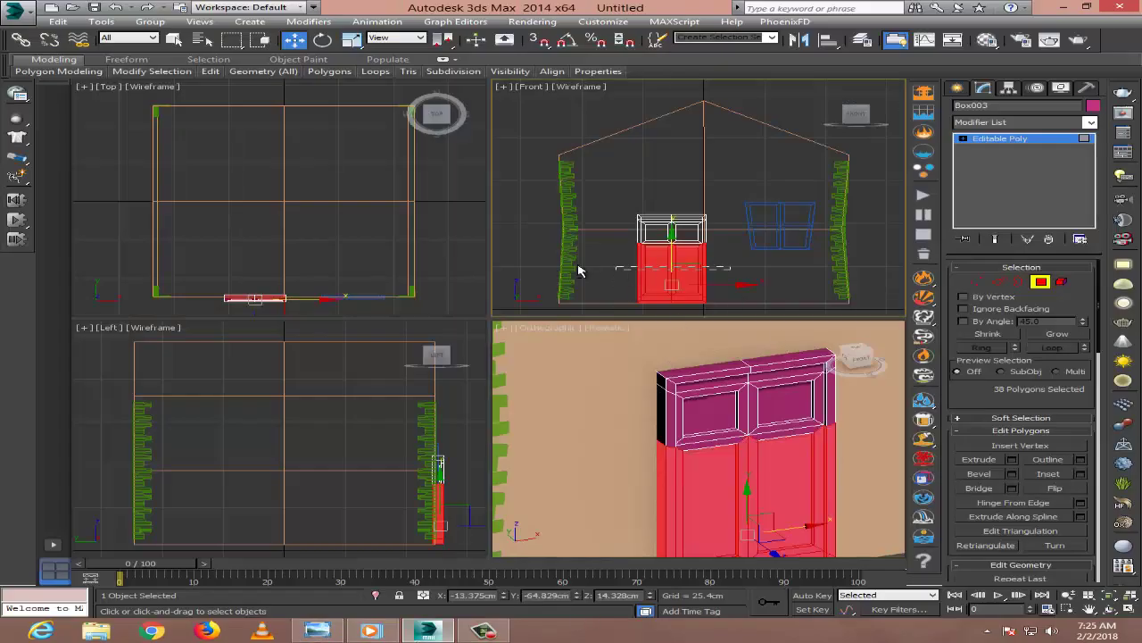
Scale the door's bottom strip, deselect the finished door, and bring up the house reference image.
alt+drag(578, 271, 740, 214)
key(r)
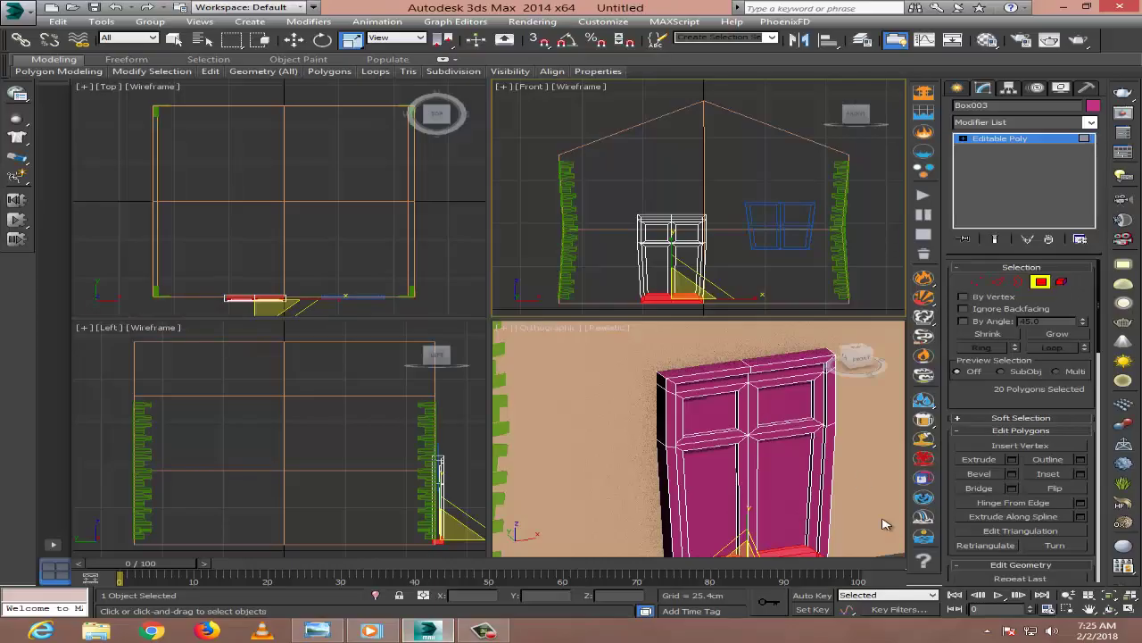
scroll(884, 524, down, 5)
mouse_move(803, 482)
alt+middle_down()
mouse_move(717, 440)
mouse_move(767, 413)
mouse_move(755, 451)
alt+middle_up()
key(w)
click(625, 535)
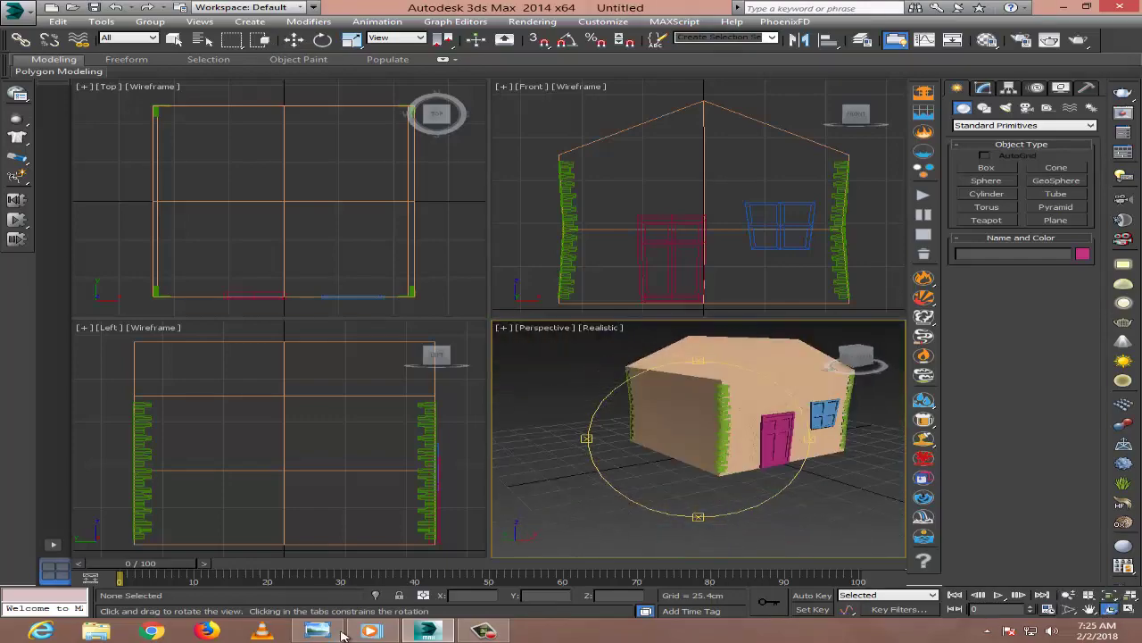
click(332, 631)
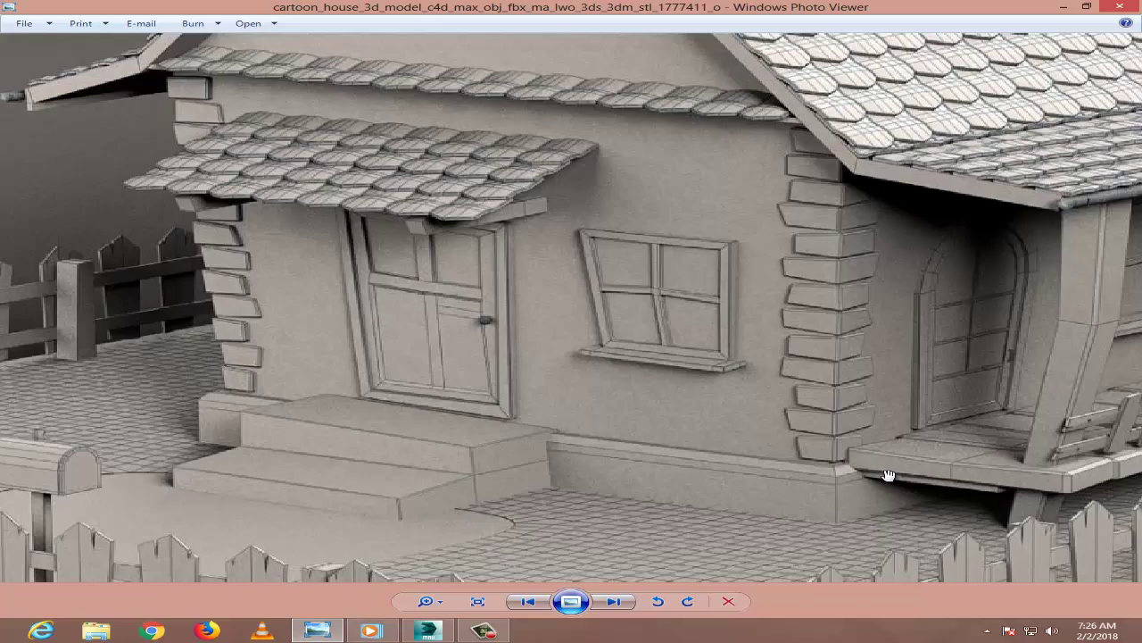
After studying the reference image, draw a small box below the front window.
drag(889, 475, 740, 224)
key(alt+Tab)
scroll(781, 250, up, 5)
drag(613, 252, 656, 268)
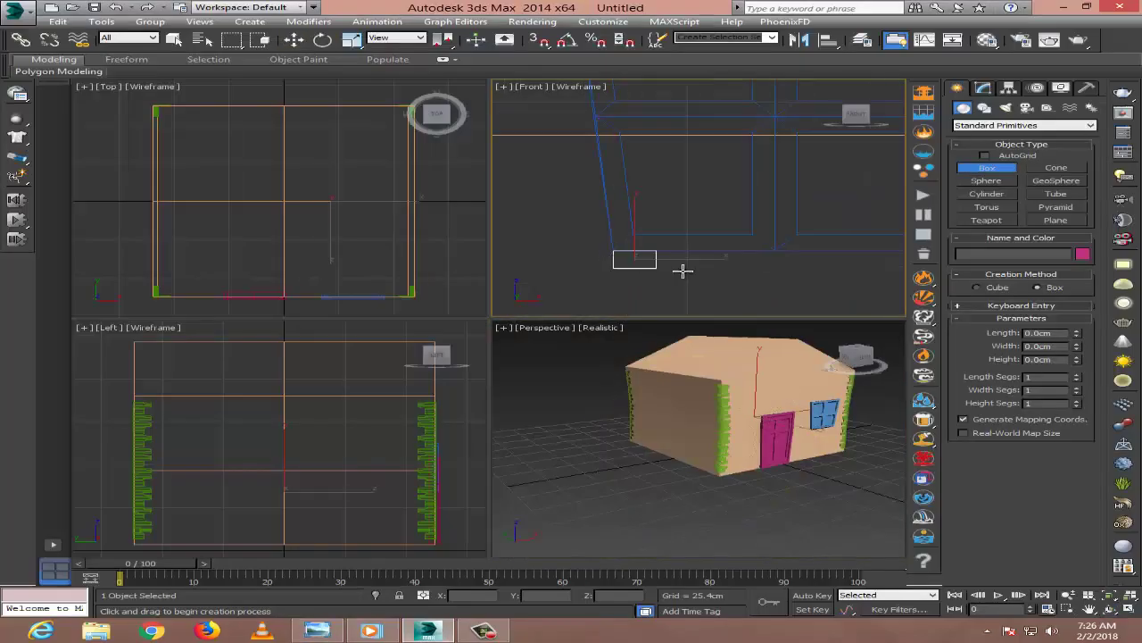
scroll(683, 235, down, 2)
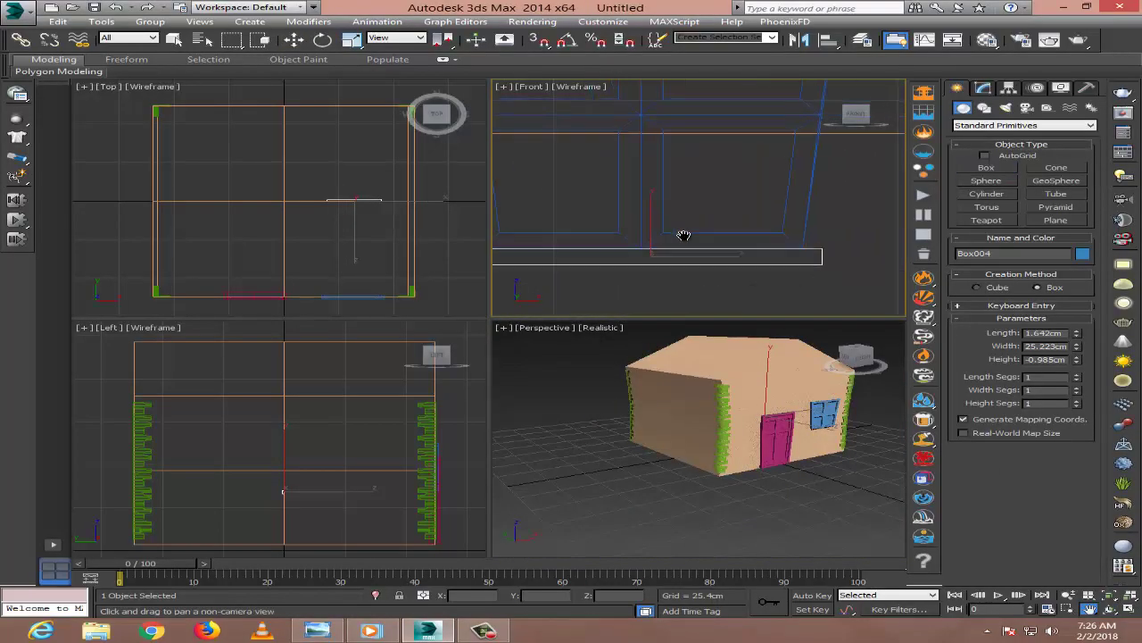
drag(1077, 345, 1080, 352)
key(w)
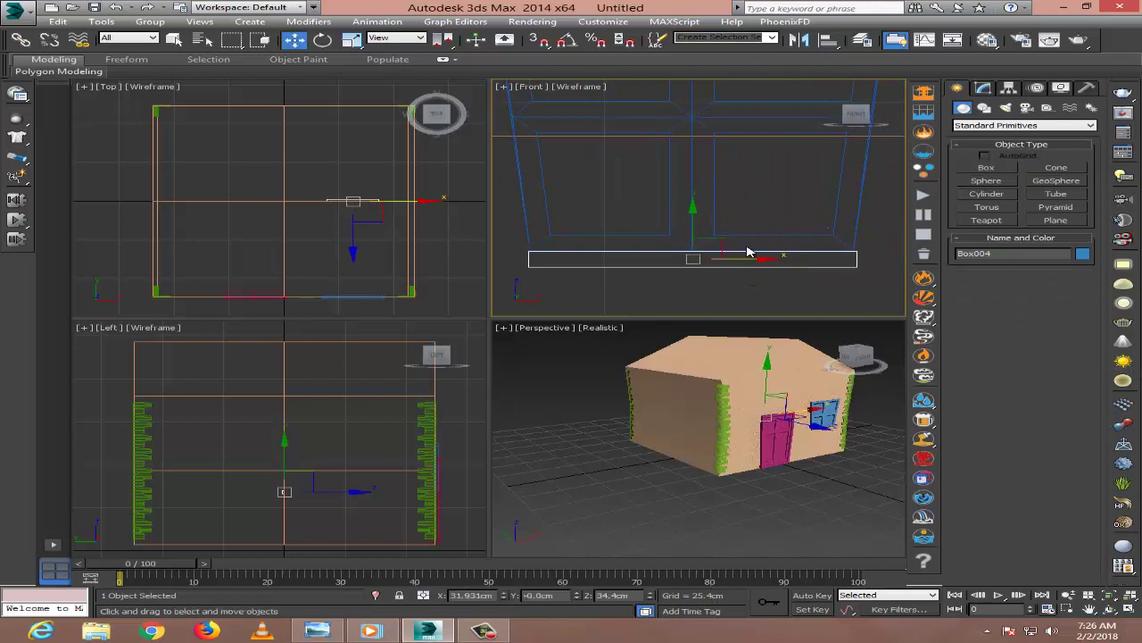
Size the Box004 sill to 1.642 × 24.214 × 4.171 cm beneath the window.
scroll(839, 406, up, 5)
scroll(785, 438, down, 3)
scroll(731, 471, up, 6)
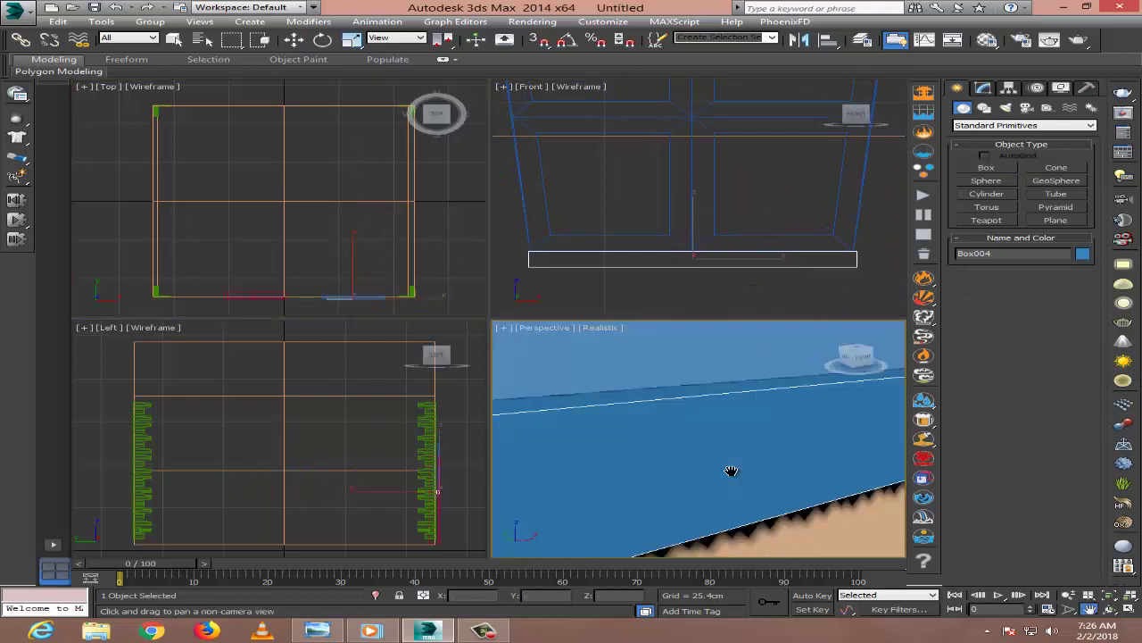
scroll(731, 470, down, 6)
click(982, 89)
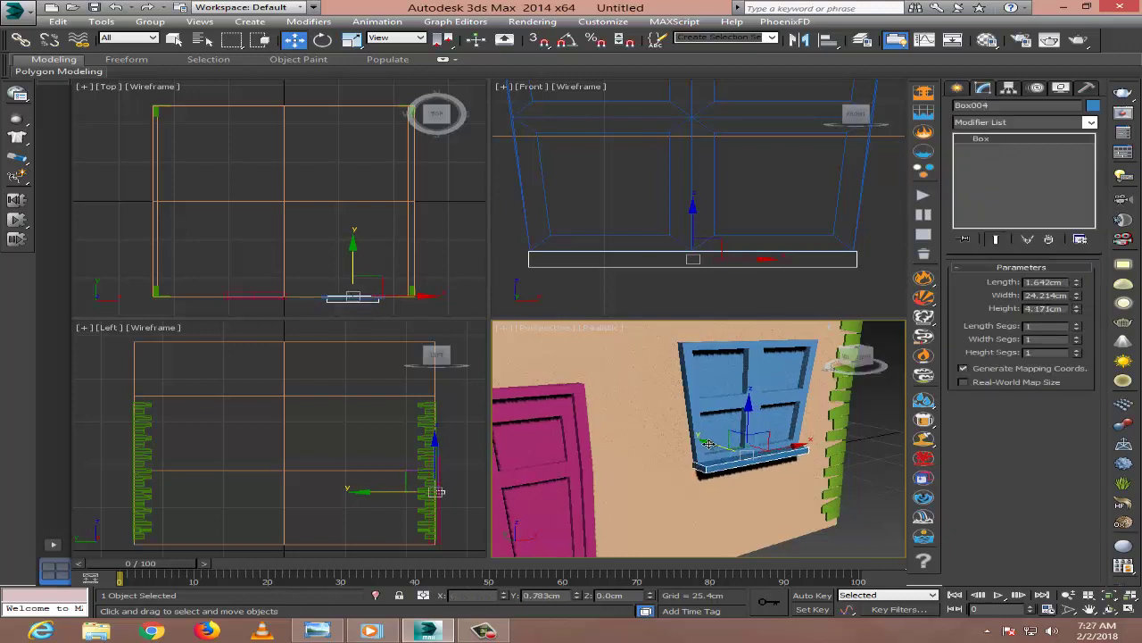
mouse_move(710, 444)
alt+middle_down()
mouse_move(743, 456)
mouse_move(744, 413)
alt+middle_up()
scroll(696, 437, down, 5)
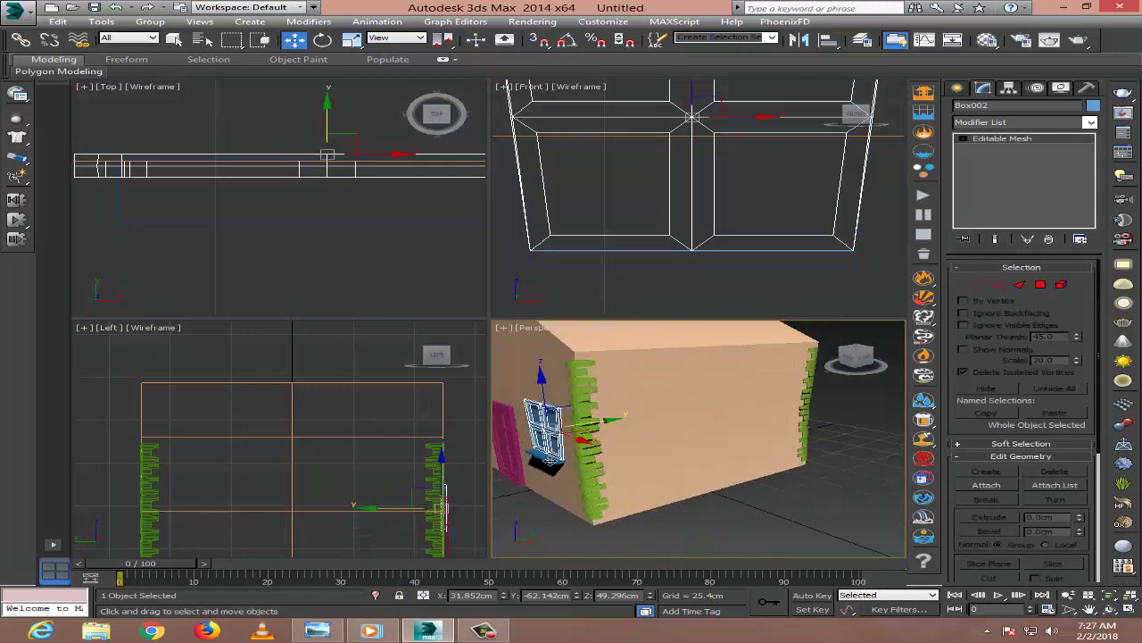
Rotate the window together with its sill 90 degrees.
ctrl+click(744, 413)
key(e)
drag(769, 423, 849, 420)
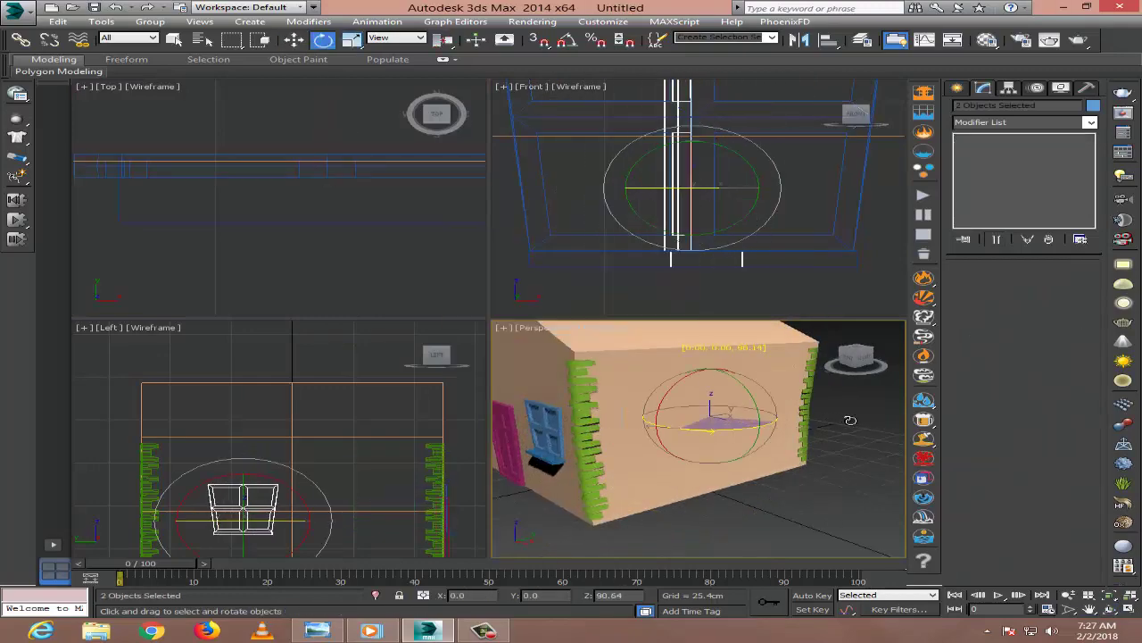
key(w)
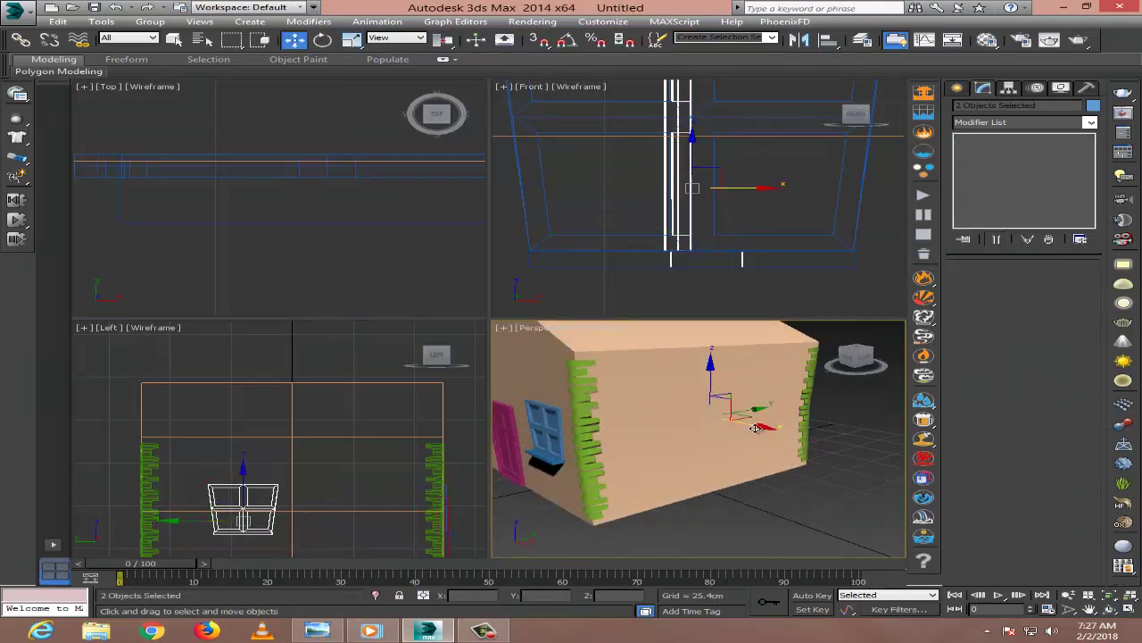
Position the rotated window and its glass on the house's side wall.
scroll(797, 440, up, 5)
alt+middle_drag(797, 439, 881, 480)
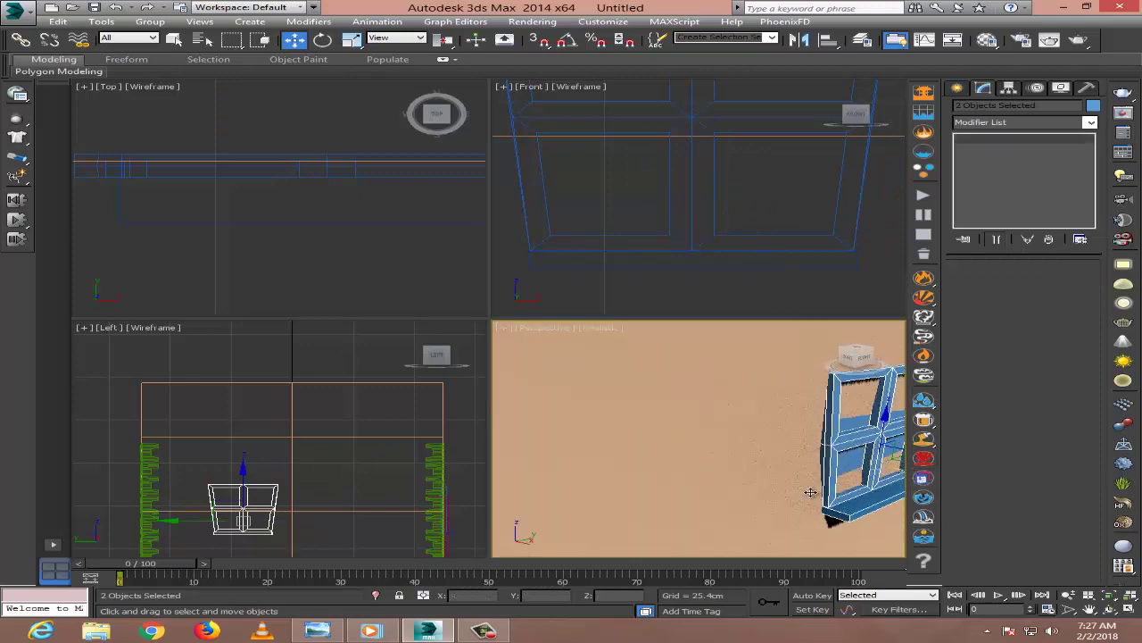
click(881, 480)
click(840, 453)
ctrl+click(845, 486)
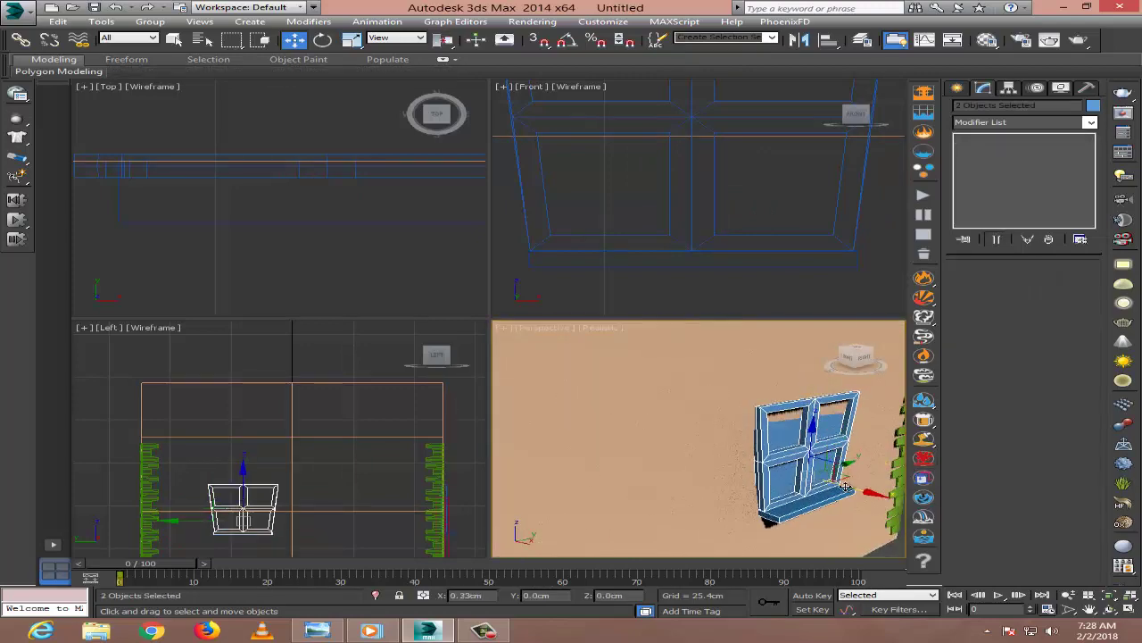
click(1110, 608)
drag(678, 438, 745, 441)
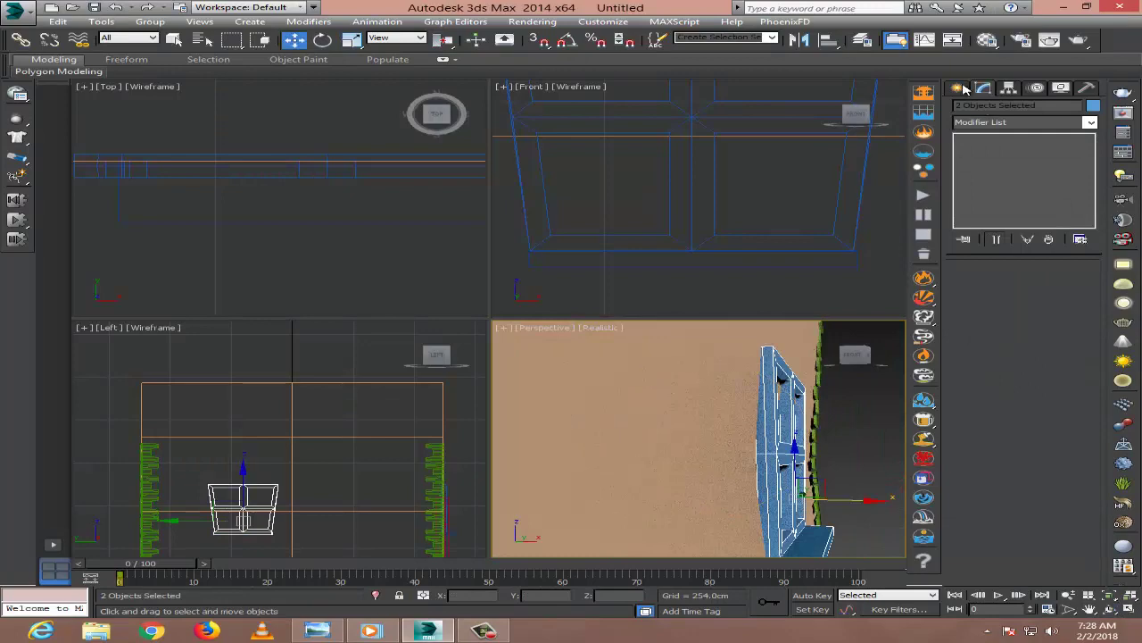
Add a Bend modifier with Angle 11.5 to the side window.
click(1024, 121)
click(1075, 292)
click(899, 539)
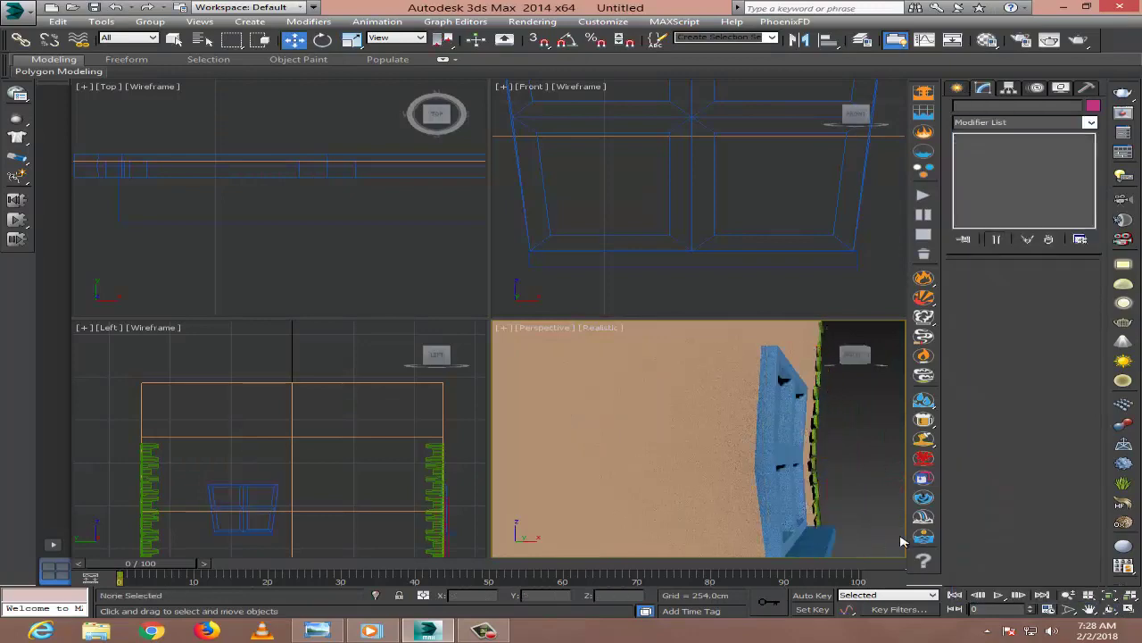
scroll(709, 461, down, 5)
scroll(710, 467, down, 5)
key(ctrl+r)
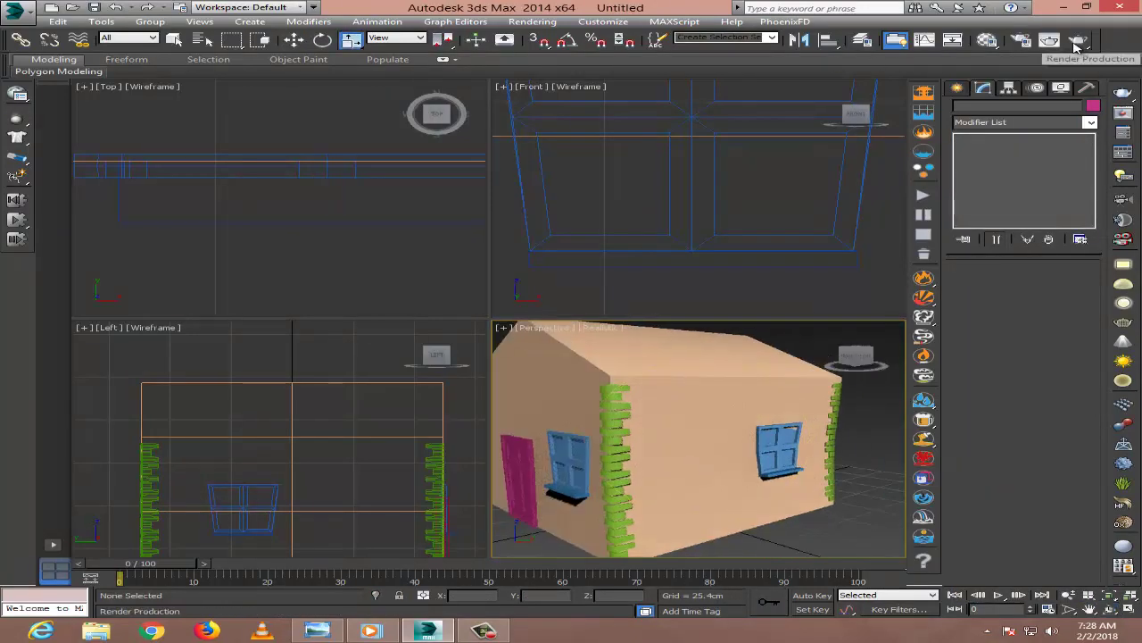
Render the house and inspect the bent side window.
click(1077, 46)
click(780, 443)
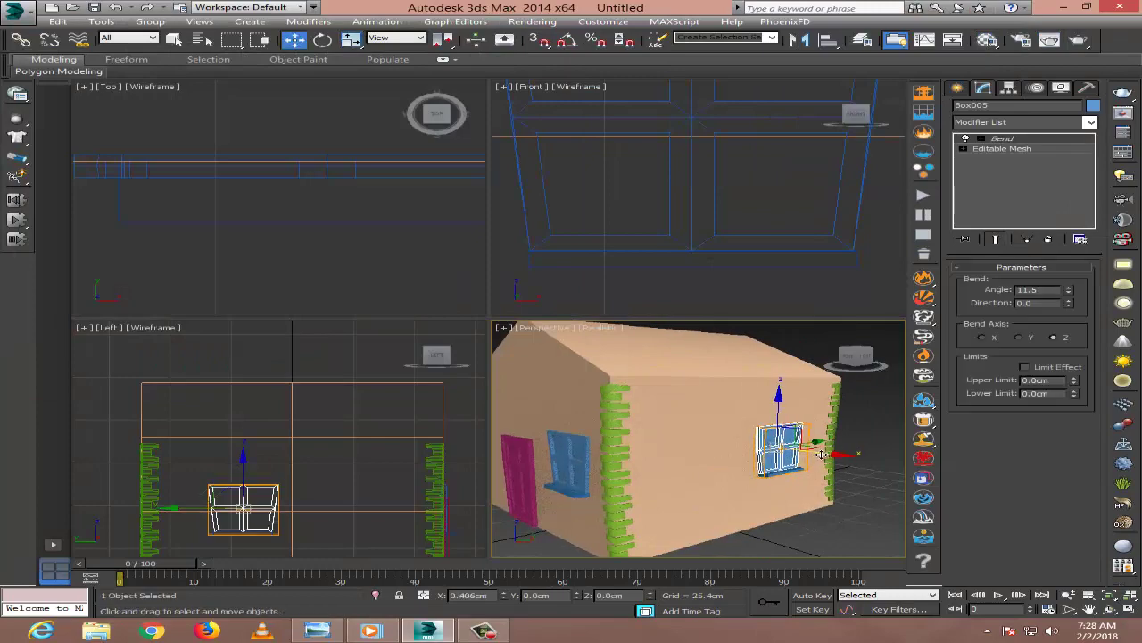
scroll(820, 456, up, 5)
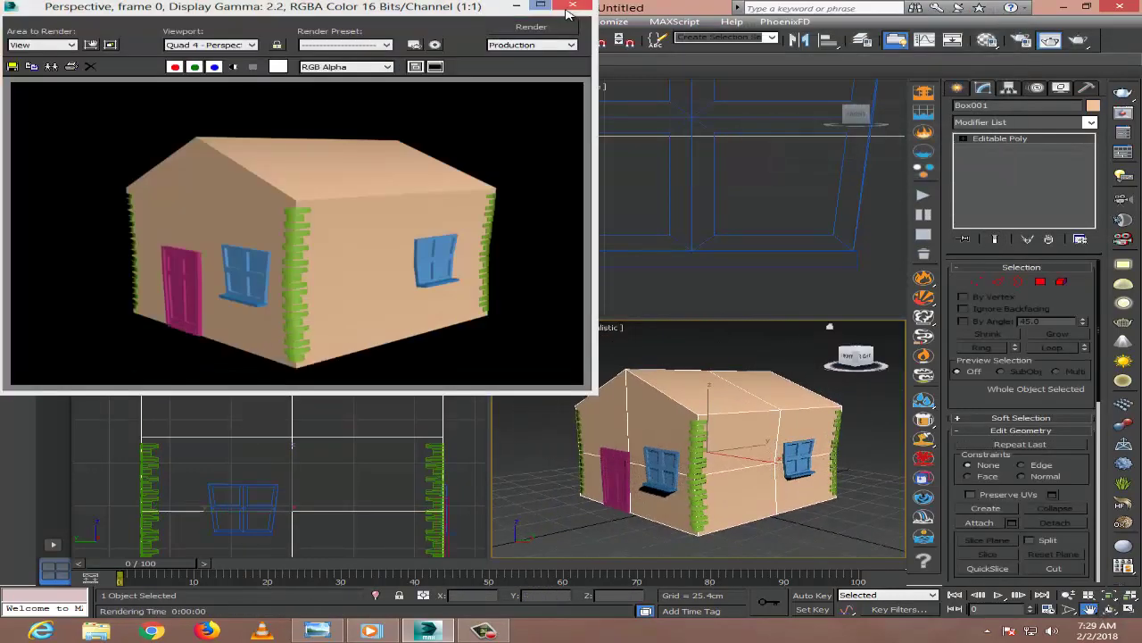
scroll(535, 349, up, 3)
scroll(536, 349, up, 1)
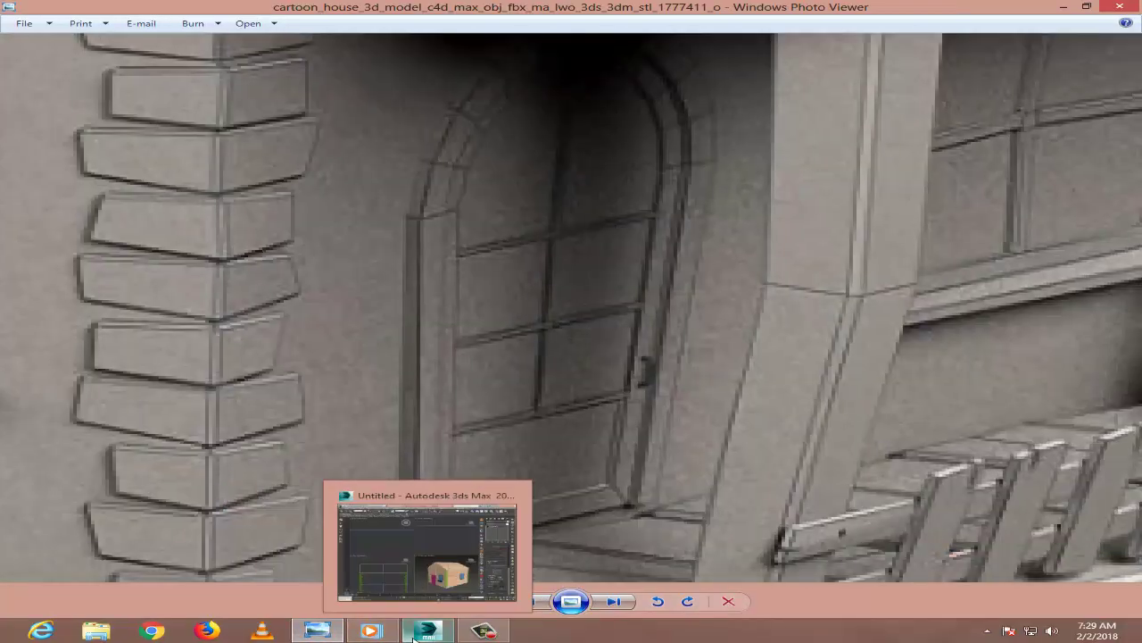
click(415, 635)
click(984, 107)
Draw a rectangle on the gable wall, discarding an ellipse attempt, and nudge it slightly left.
click(1057, 190)
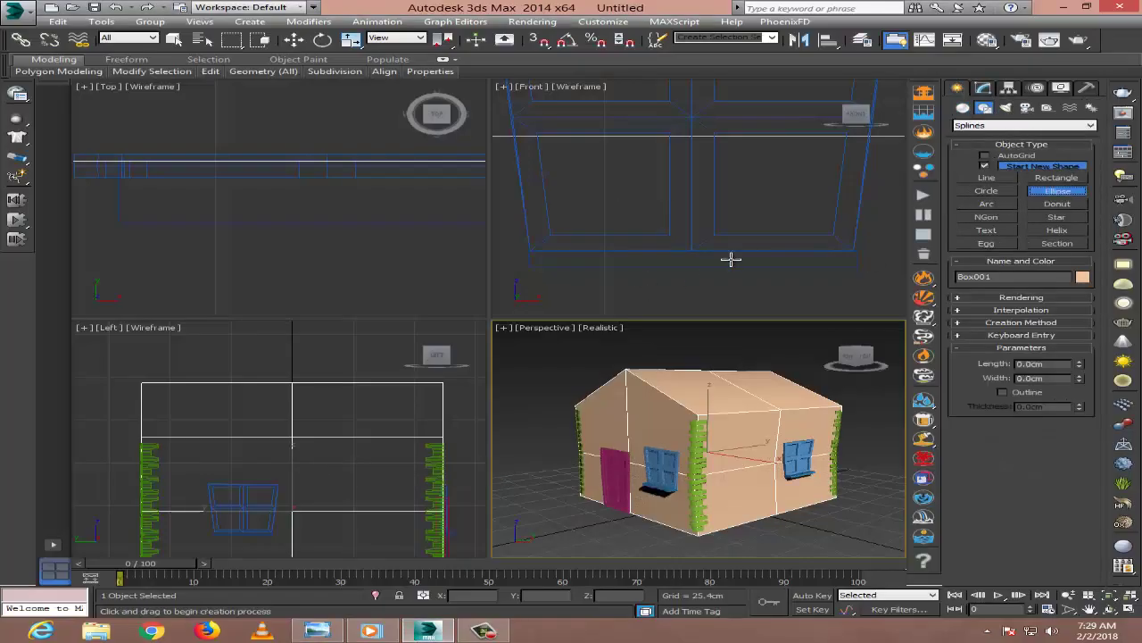
drag(355, 499, 399, 555)
middle_drag(375, 518, 347, 428)
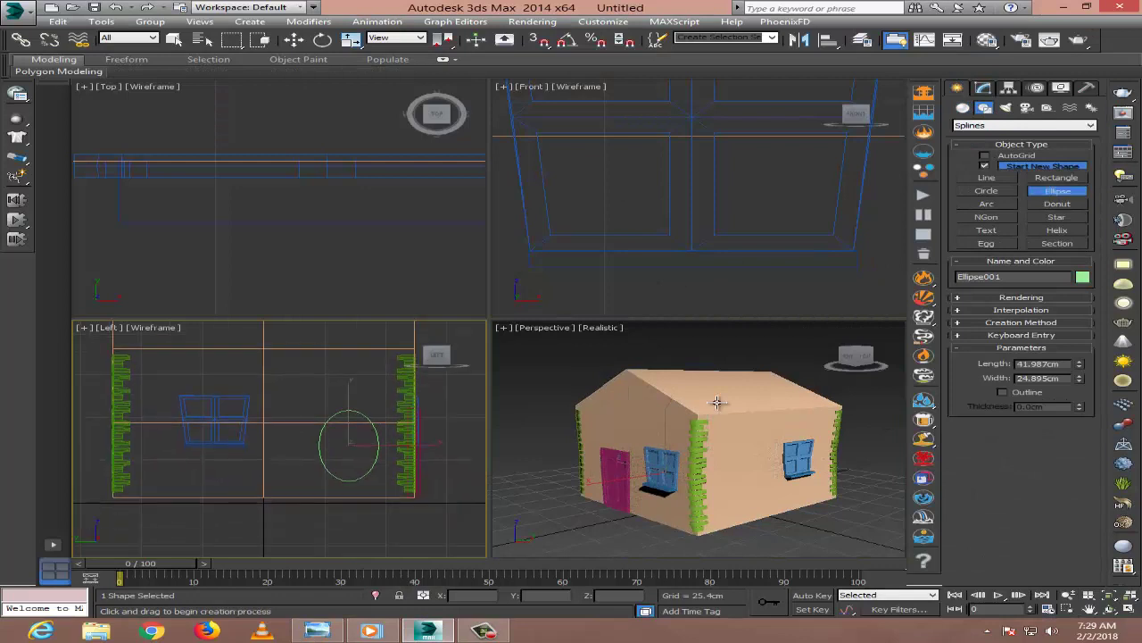
key(ctrl+z)
click(1057, 177)
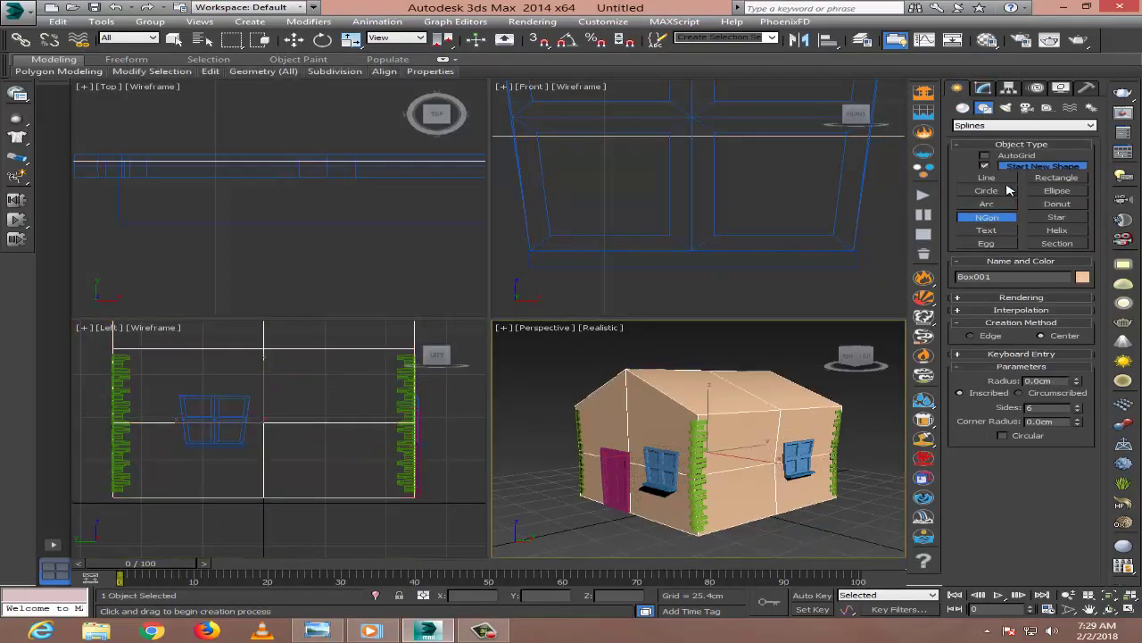
drag(331, 407, 388, 496)
key(w)
drag(343, 411, 327, 410)
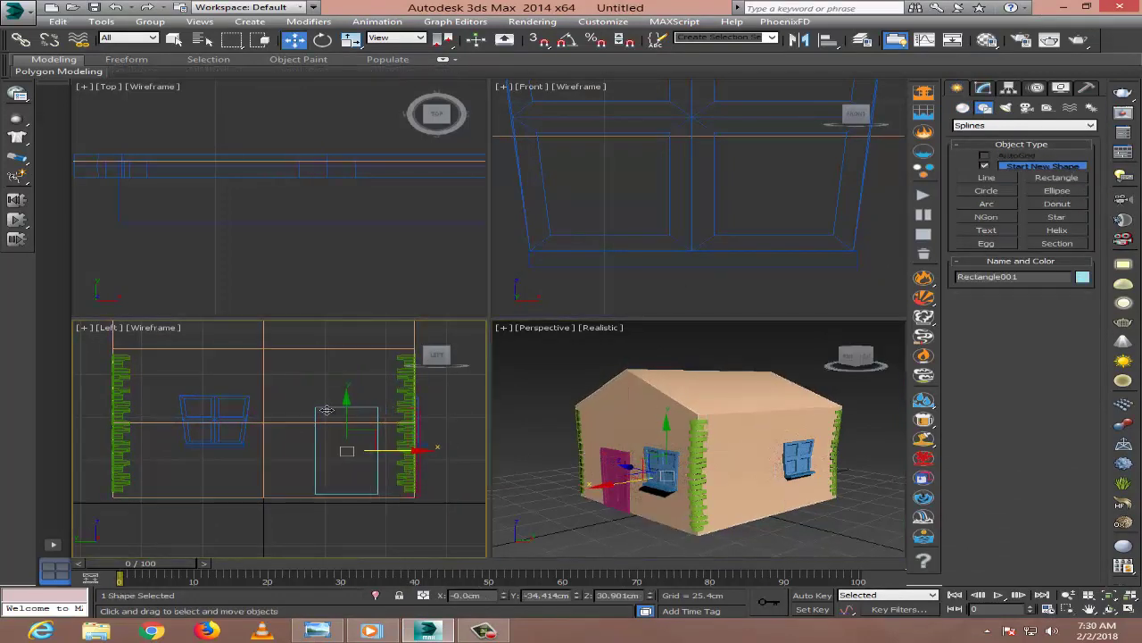
Convert the rectangle into an editable spline.
click(982, 87)
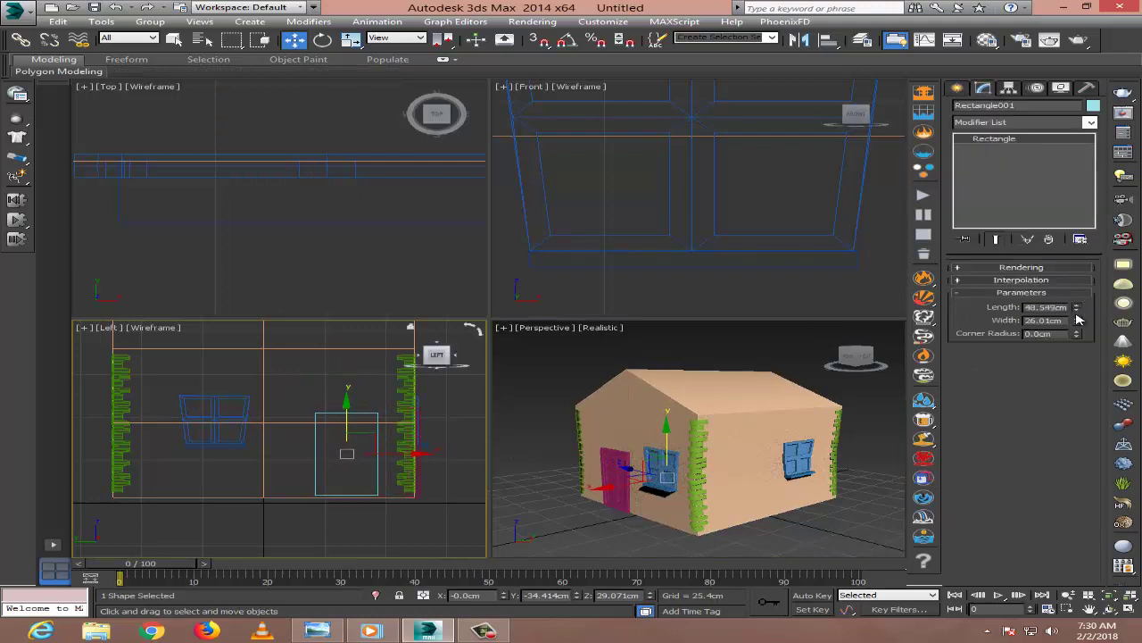
scroll(360, 407, up, 5)
right_click(353, 401)
click(580, 453)
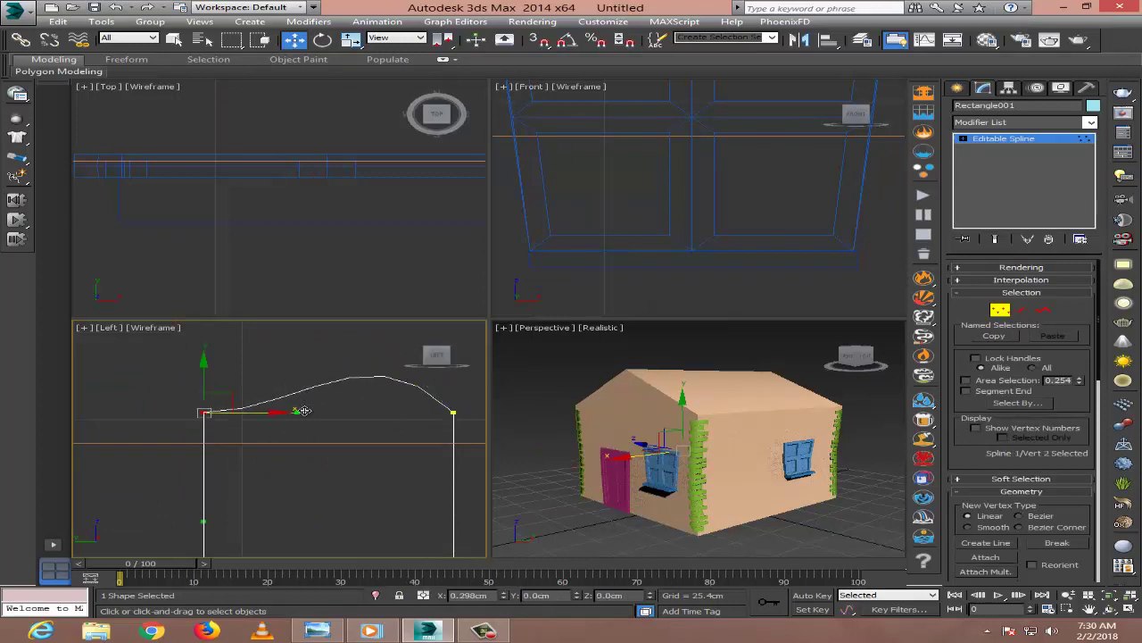
Make the top vertex Bezier and drag its handles to round the arch.
click(454, 413)
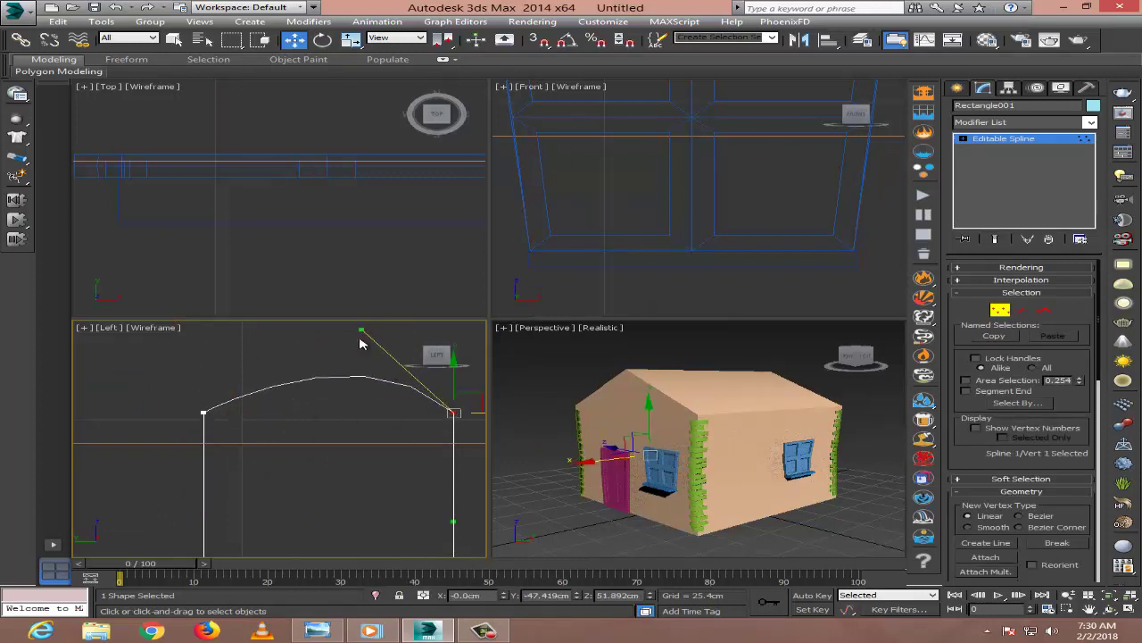
right_click(440, 407)
click(376, 314)
right_click(442, 410)
click(416, 325)
right_click(443, 410)
click(410, 316)
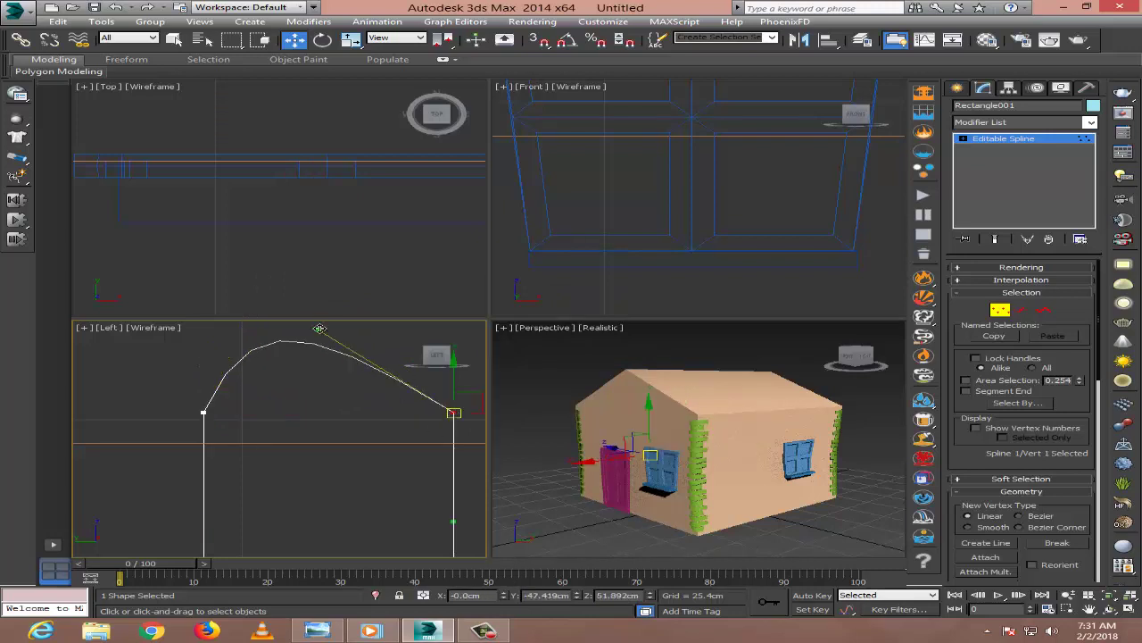
mouse_move(319, 329)
mouse_down()
mouse_move(438, 357)
mouse_move(424, 292)
mouse_up()
middle_drag(428, 334, 363, 449)
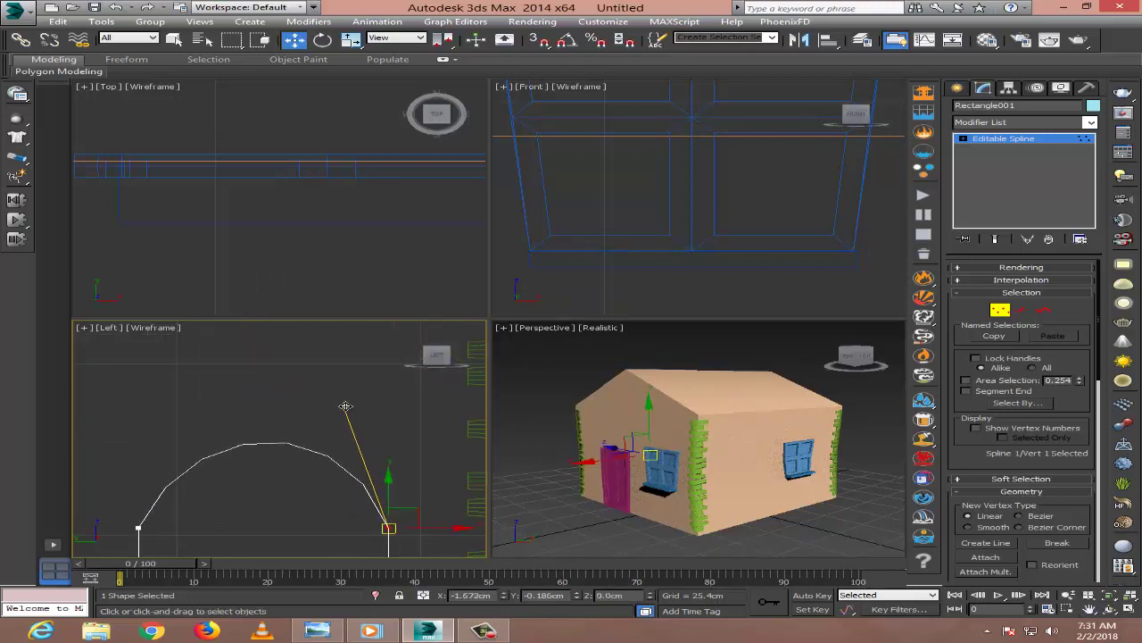
right_click(372, 416)
click(344, 375)
scroll(313, 428, down, 5)
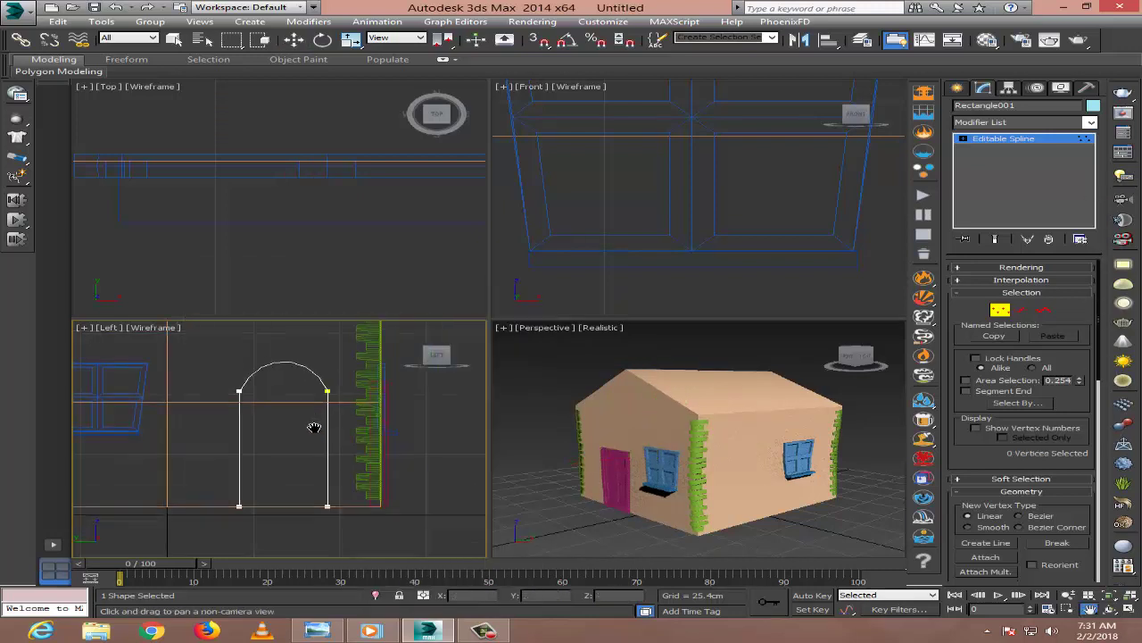
Leave vertex editing and add an Extrude modifier to the arch outline.
click(956, 88)
click(982, 87)
click(350, 39)
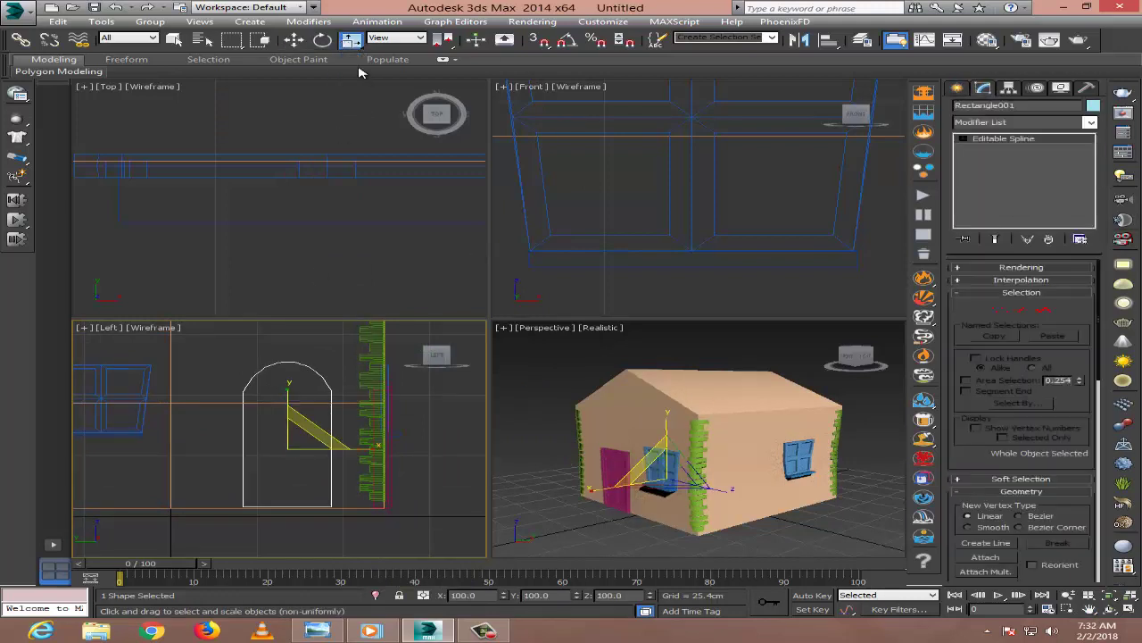
key(w)
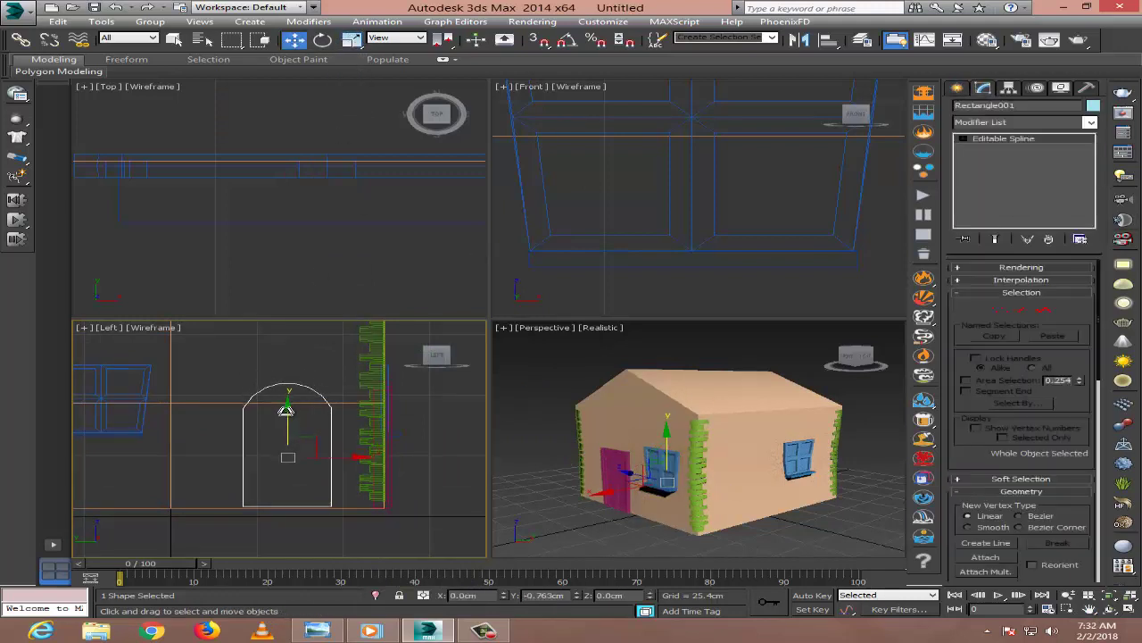
click(1026, 125)
click(982, 192)
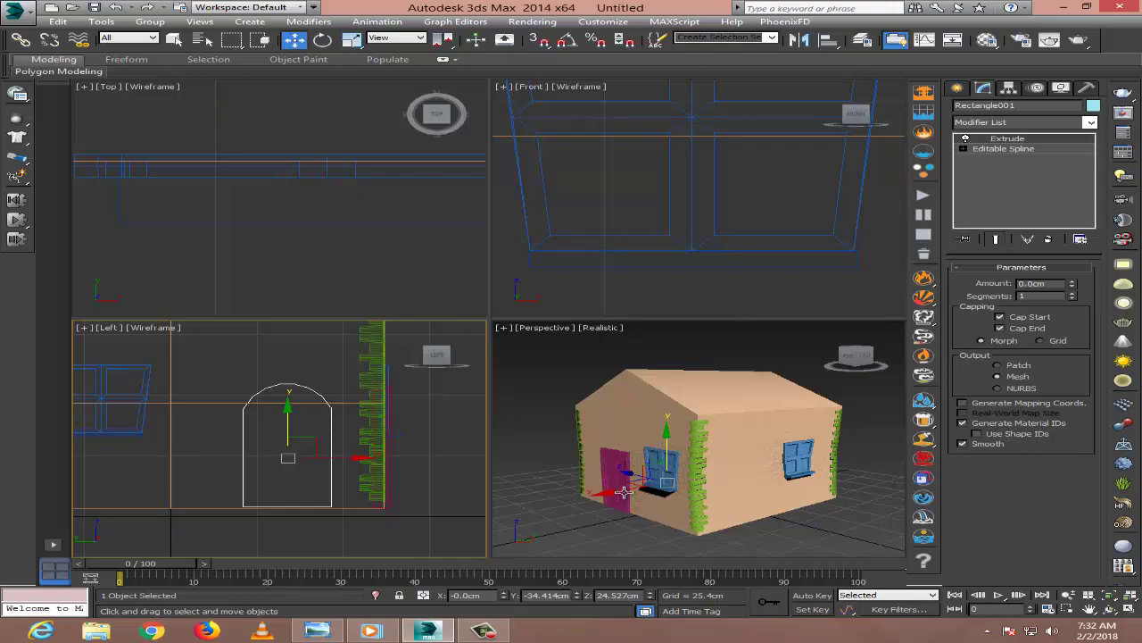
Move the arched door onto the side wall and give it a 2.54 cm extrude.
drag(624, 491, 775, 501)
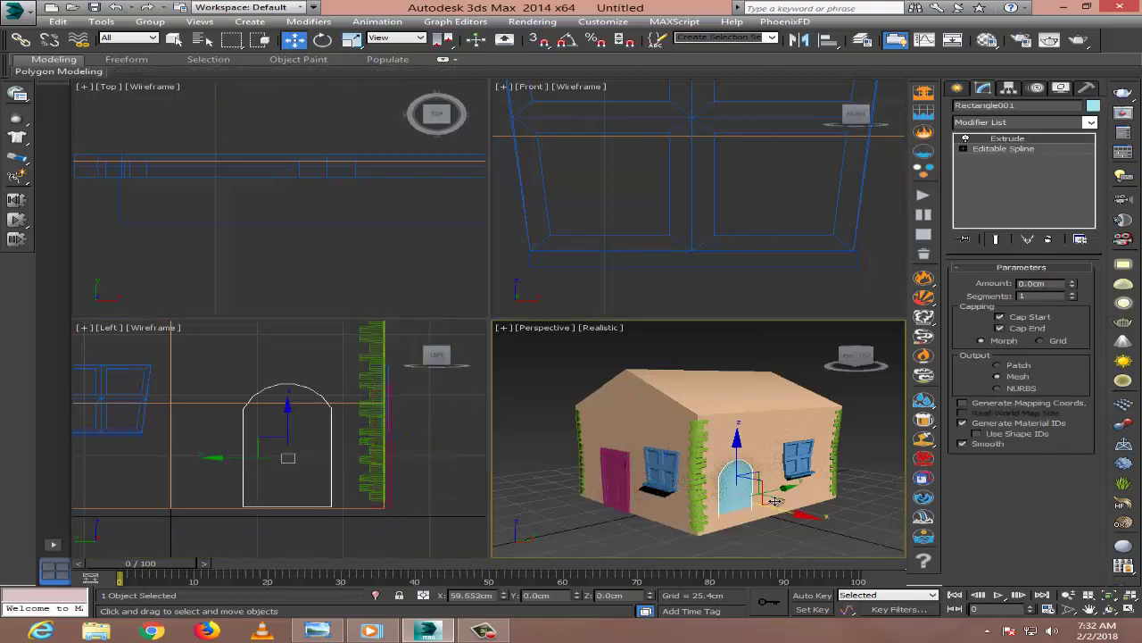
key(z)
click(1073, 281)
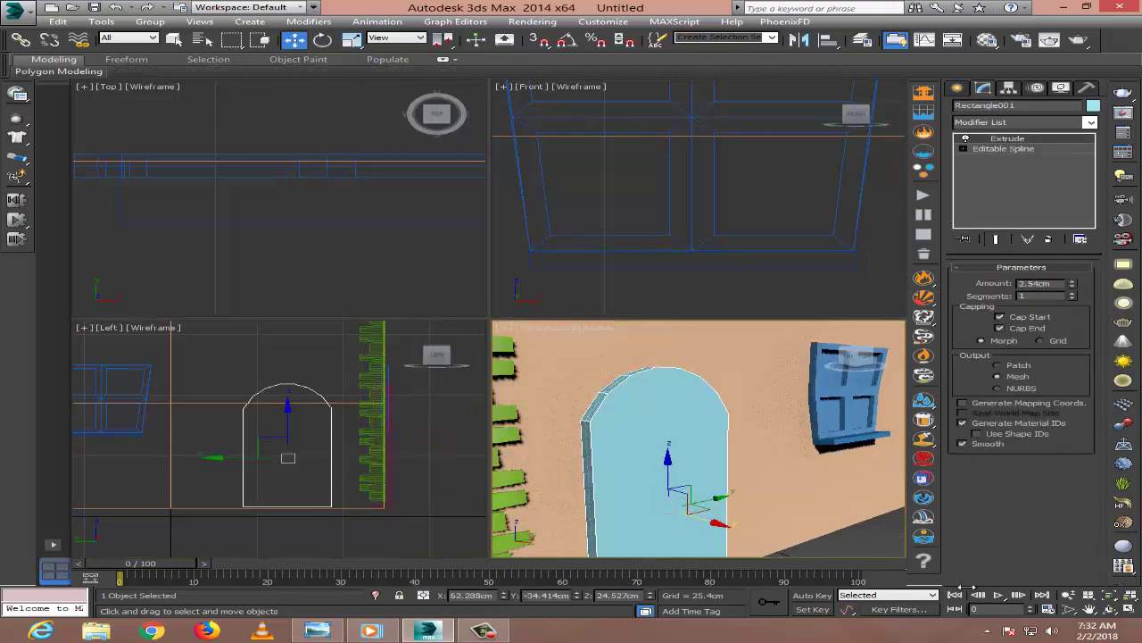
alt+middle_drag(804, 527, 863, 492)
key(e)
scroll(891, 239, down, 3)
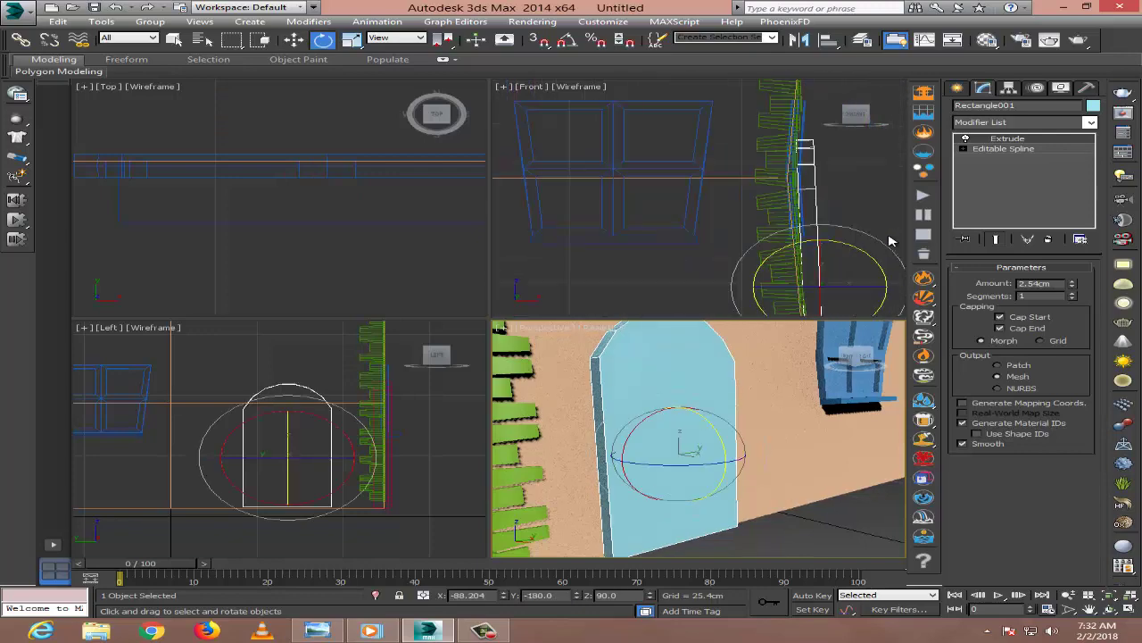
middle_drag(891, 240, 772, 197)
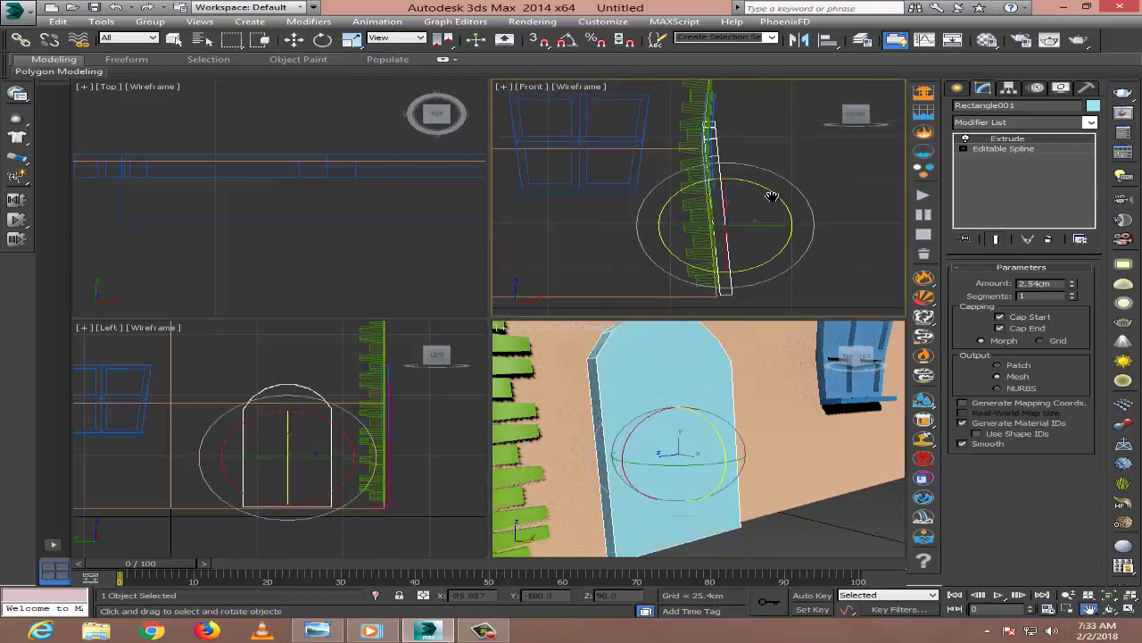
key(w)
Add a Bend modifier to the door, reset its angle to zero, and change its axis.
click(1024, 122)
click(1018, 283)
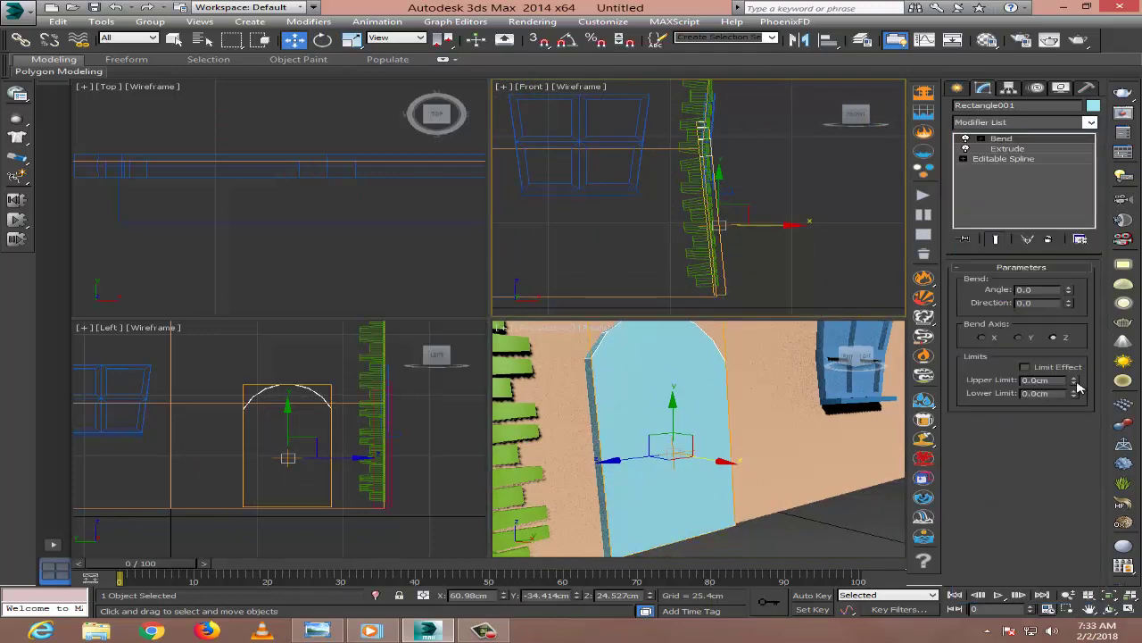
right_click(1064, 287)
click(1018, 337)
Convert the arched door to an Editable Poly.
key(e)
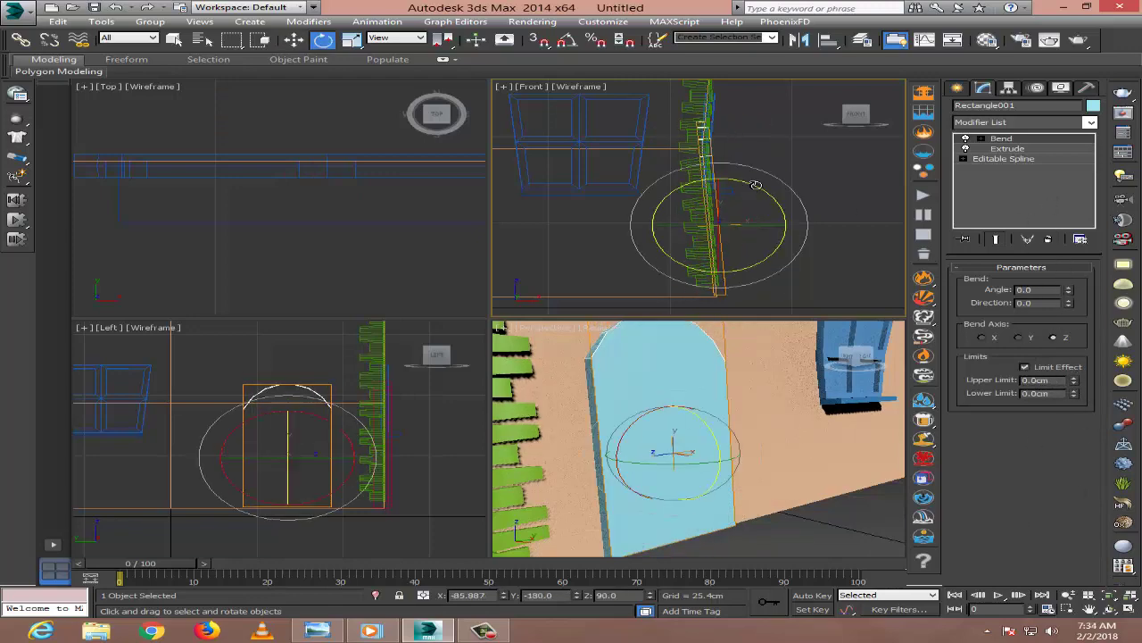
right_click(687, 359)
click(937, 491)
key(2)
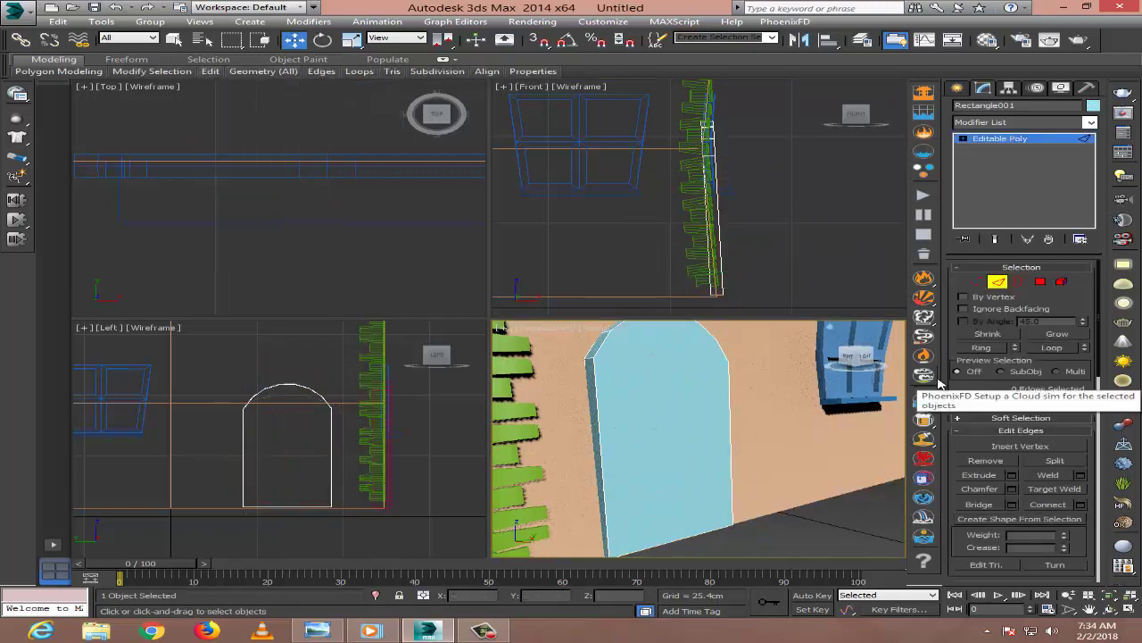
Study the house reference photo before detailing the door.
click(317, 630)
scroll(484, 268, up, 3)
right_click(465, 274)
scroll(353, 389, down, 3)
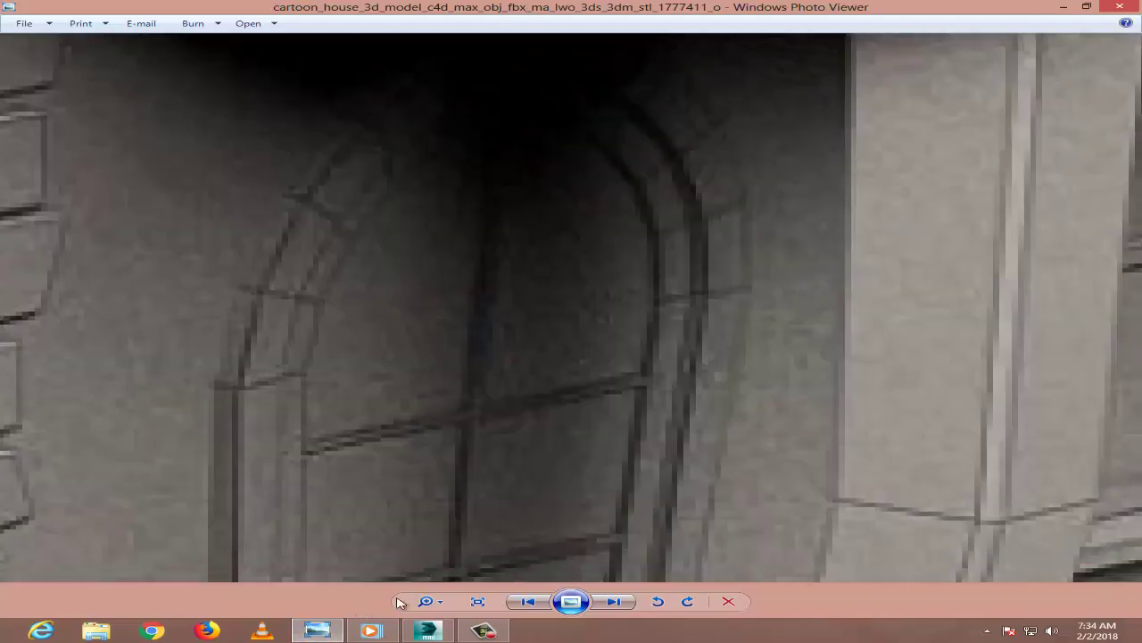
key(alt+Tab)
Inset the door's front face by 1.5 cm to leave a border frame.
key(4)
click(696, 464)
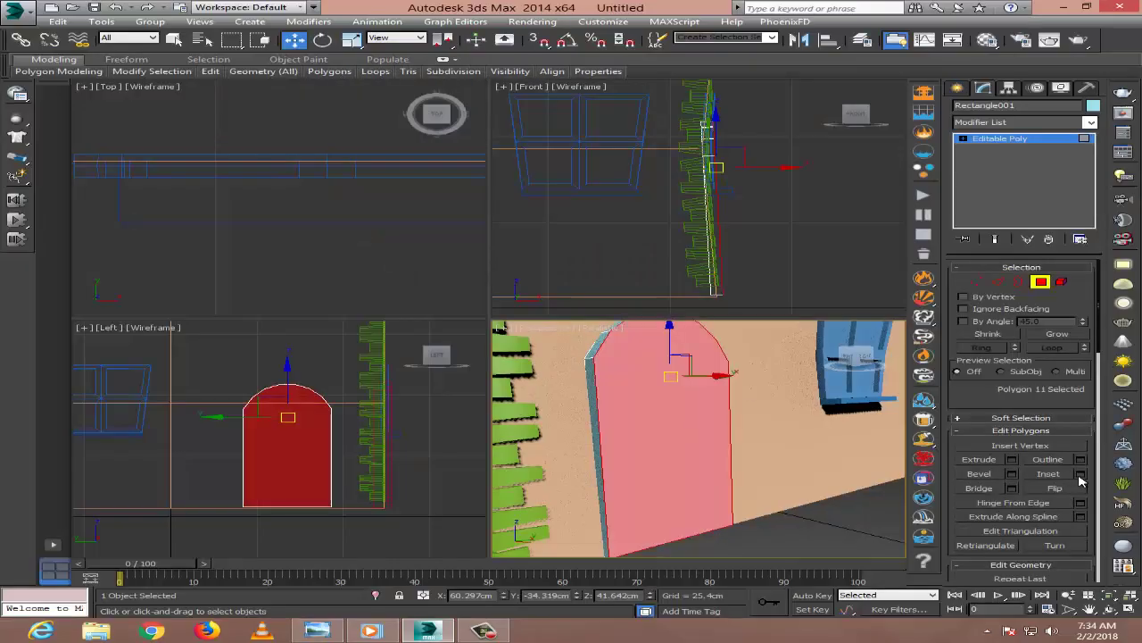
drag(711, 463, 725, 457)
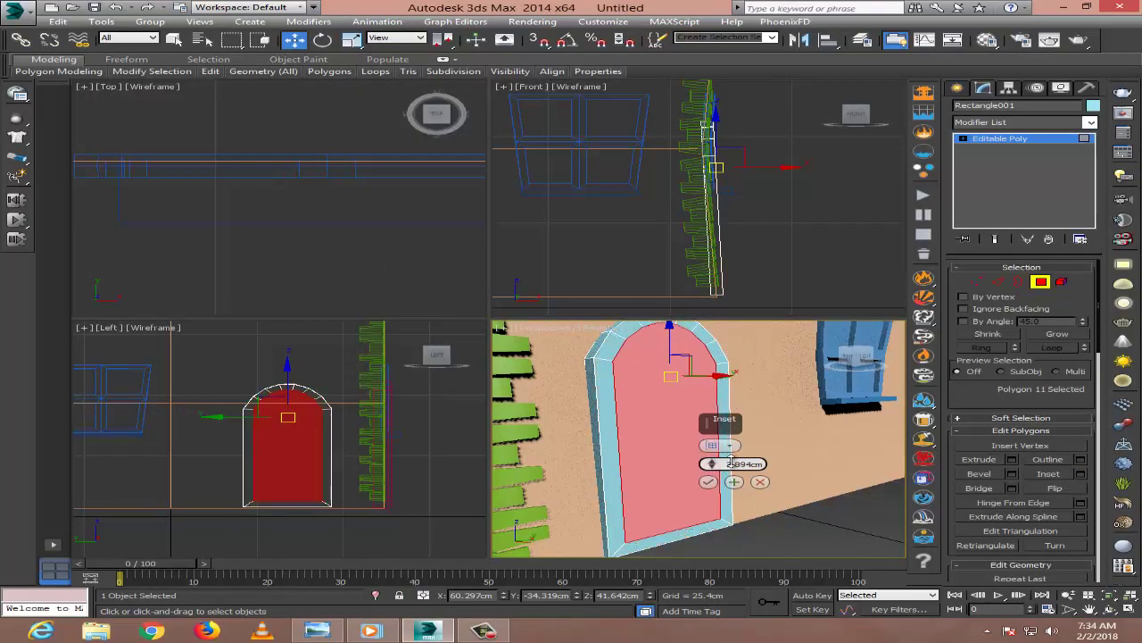
text(51)
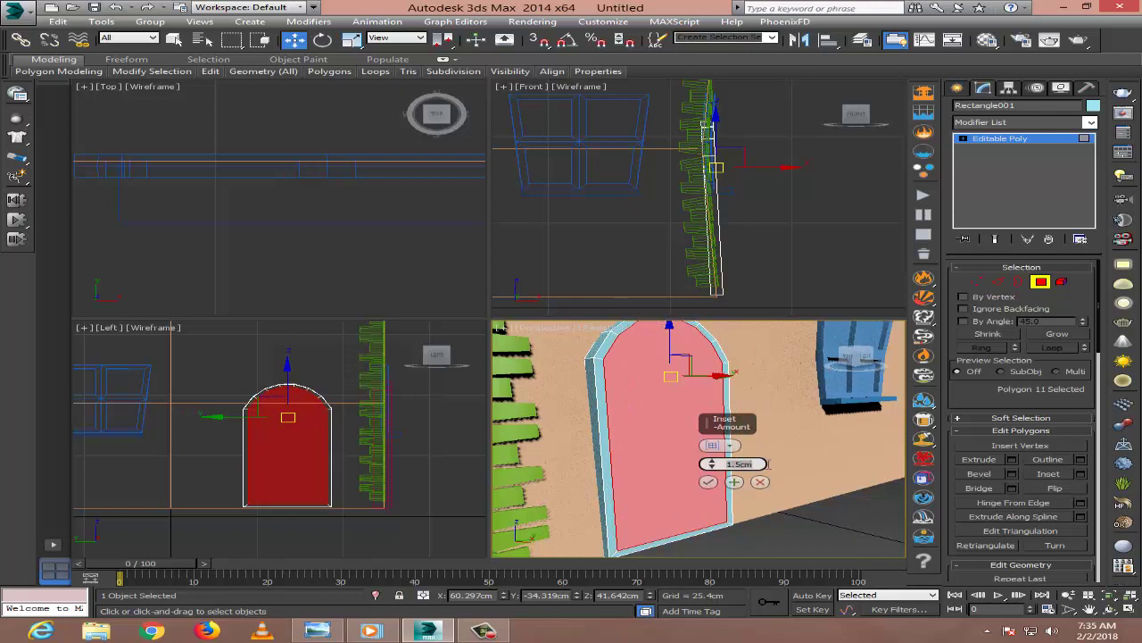
click(709, 482)
Bevel the arch-top border polygons By Polygon with a 0.605 cm height.
shift+click(629, 335)
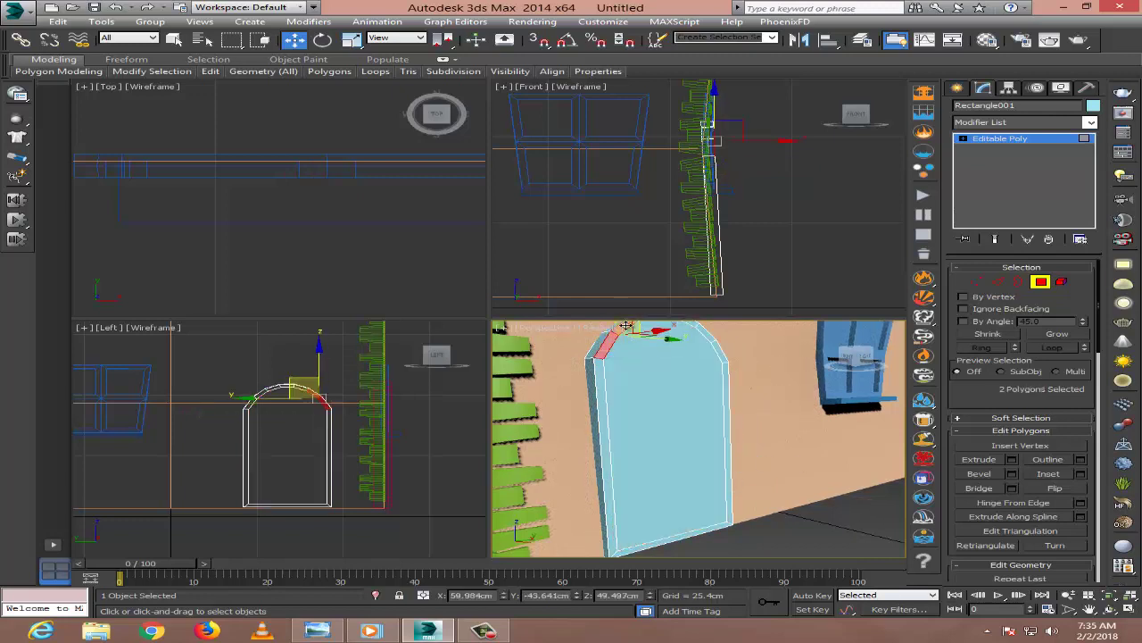
alt+middle_drag(629, 339, 680, 400)
key(ctrl+shift+b)
click(730, 444)
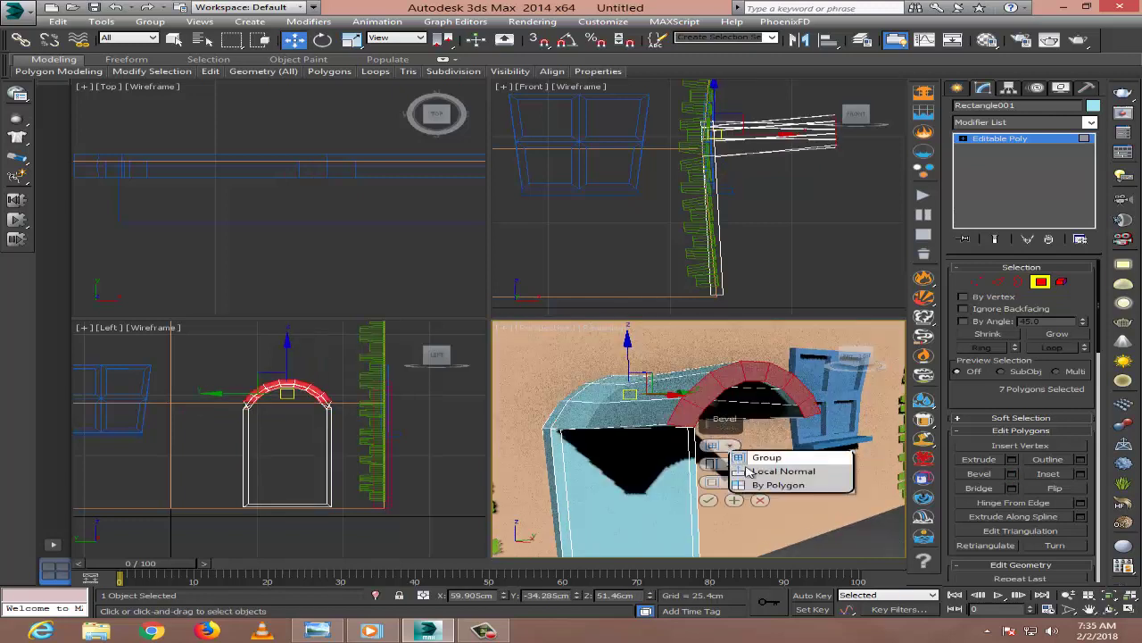
click(758, 480)
drag(714, 482, 712, 468)
scroll(714, 473, up, 5)
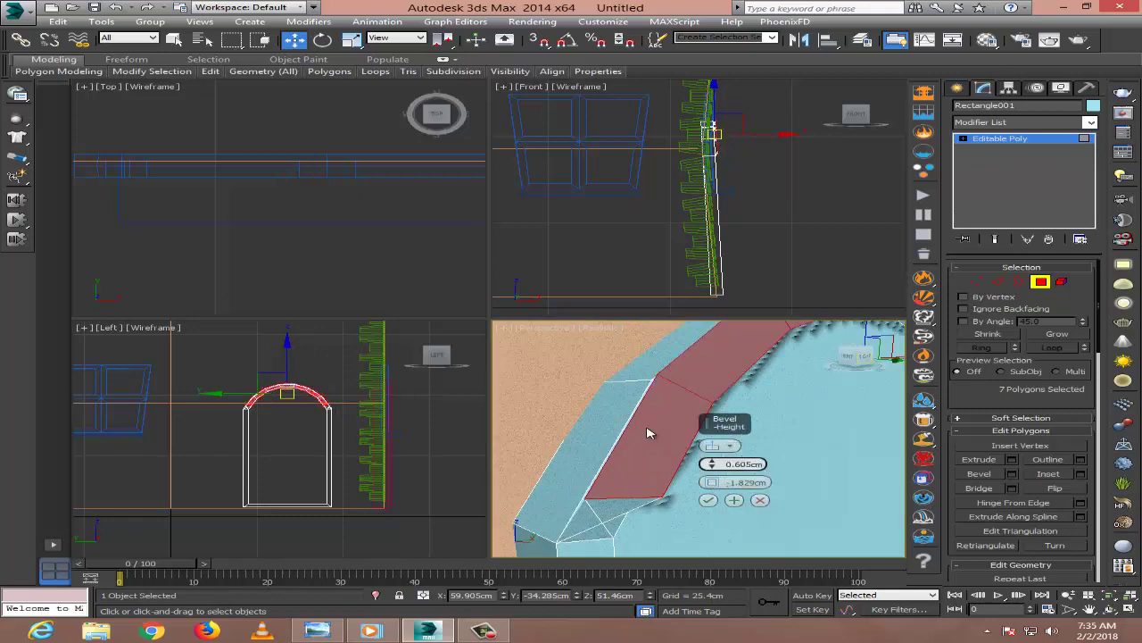
alt+middle_drag(651, 434, 732, 477)
drag(712, 481, 724, 482)
click(730, 445)
click(754, 489)
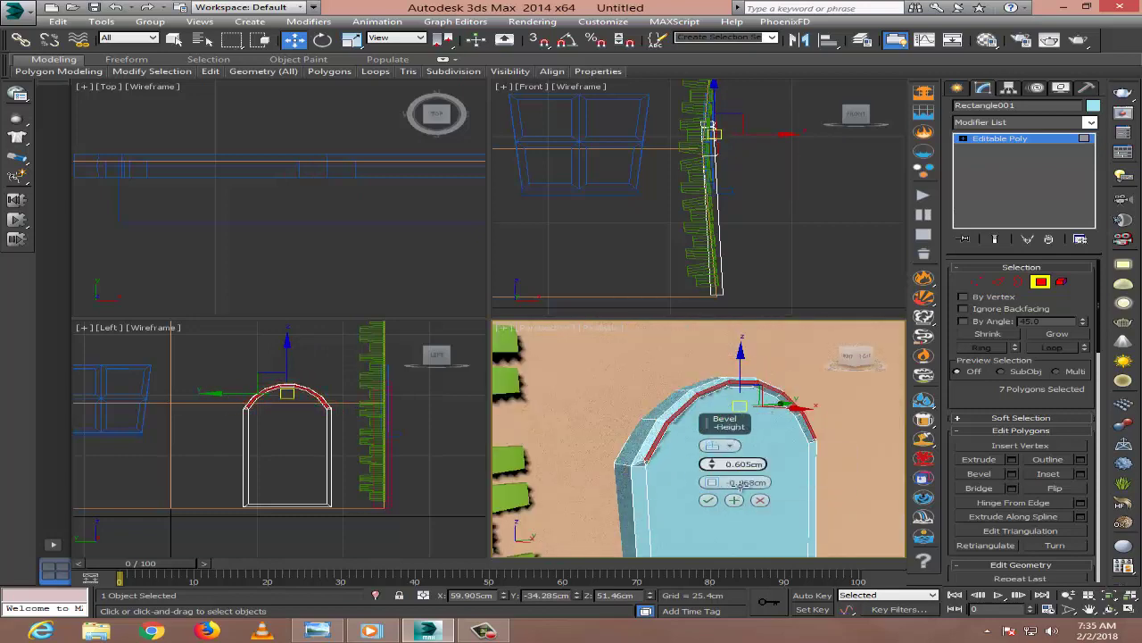
click(759, 500)
Inset the door's front and side polygons, shrinking their outline by 1.5cm.
key(r)
click(714, 418)
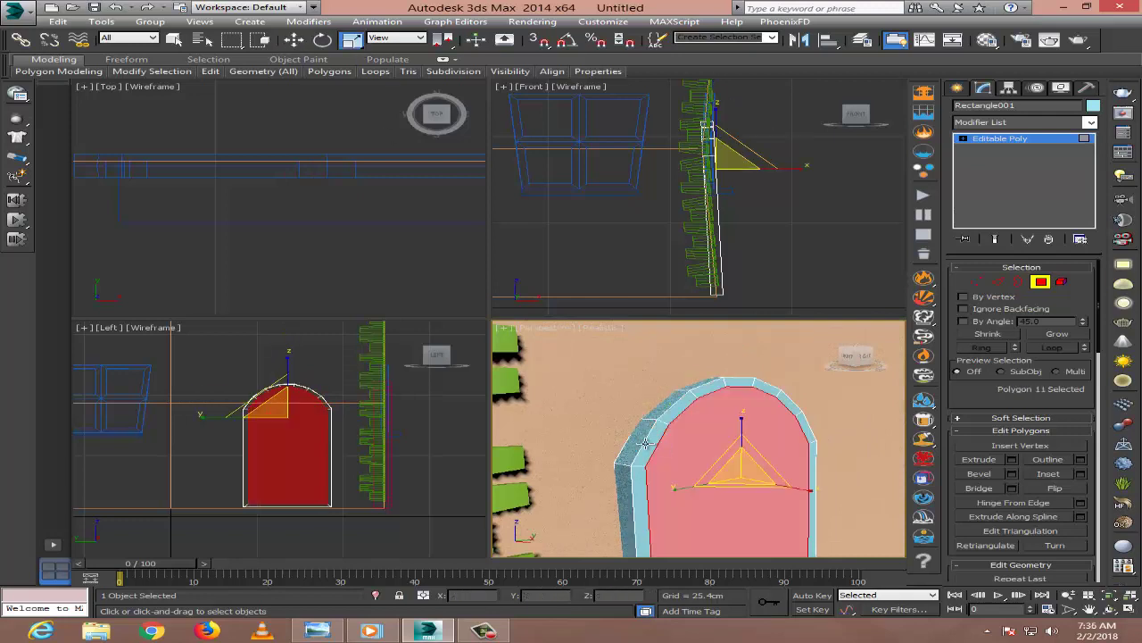
click(645, 442)
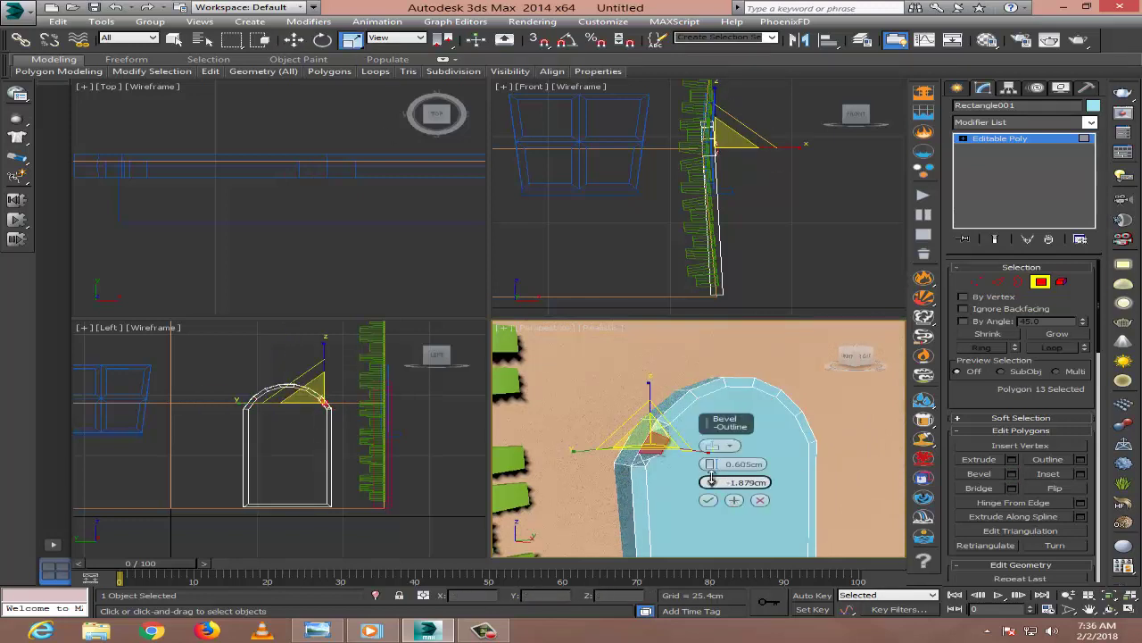
alt+middle_drag(712, 480, 704, 473)
drag(711, 482, 723, 483)
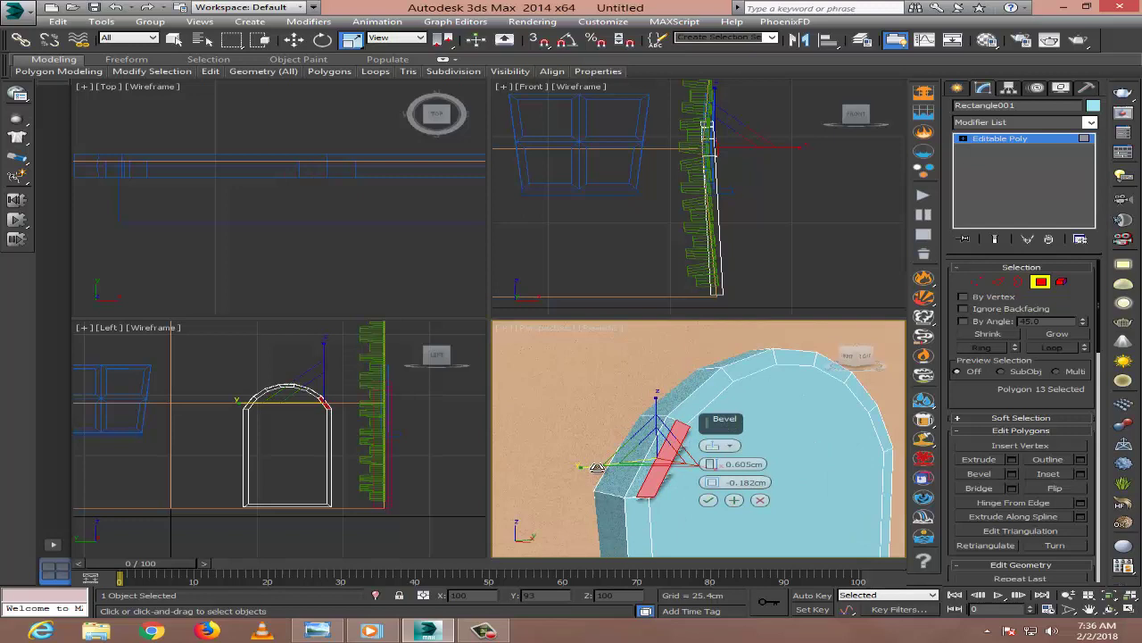
click(708, 499)
Bevel the arch-top, arch-rim and side polygons of the door.
click(719, 382)
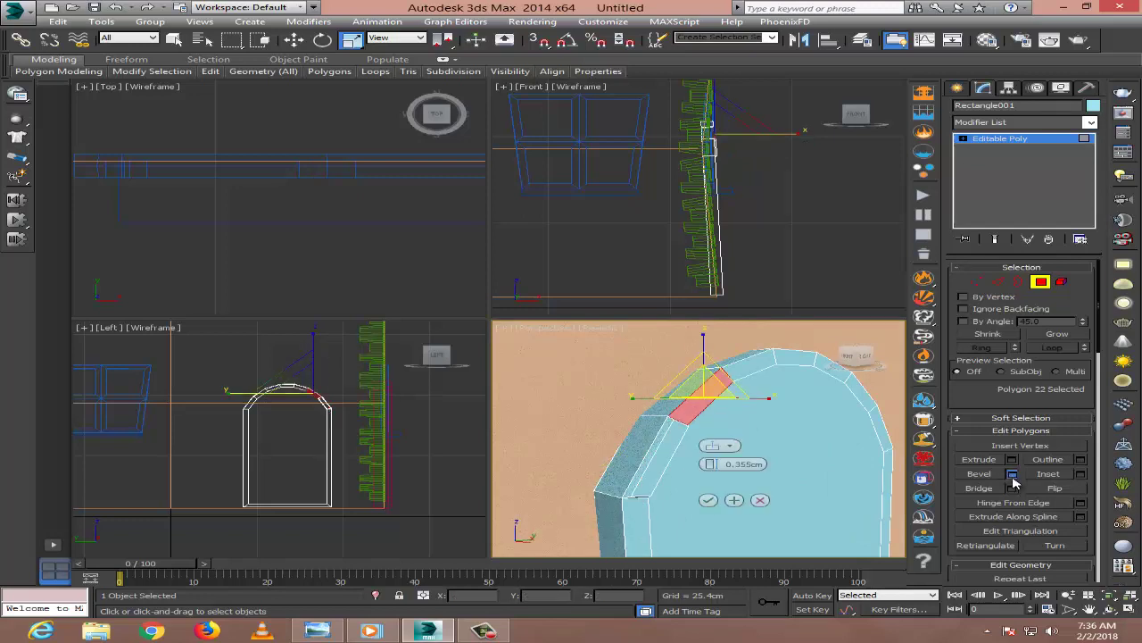
click(750, 376)
shift+click(980, 473)
click(709, 500)
click(842, 376)
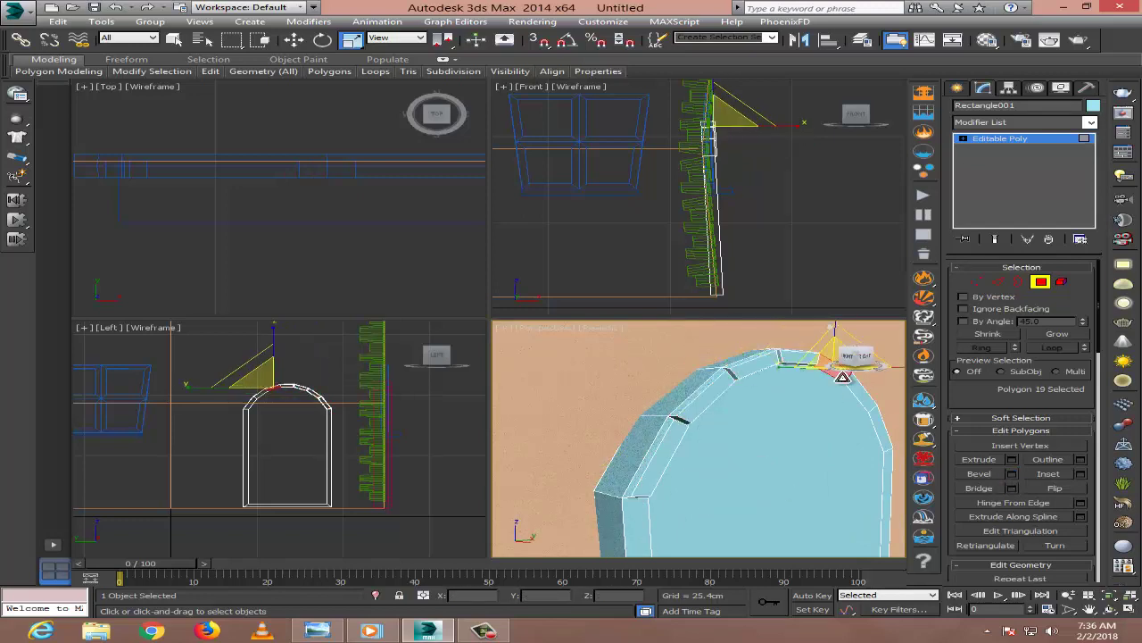
click(871, 426)
shift+click(1011, 474)
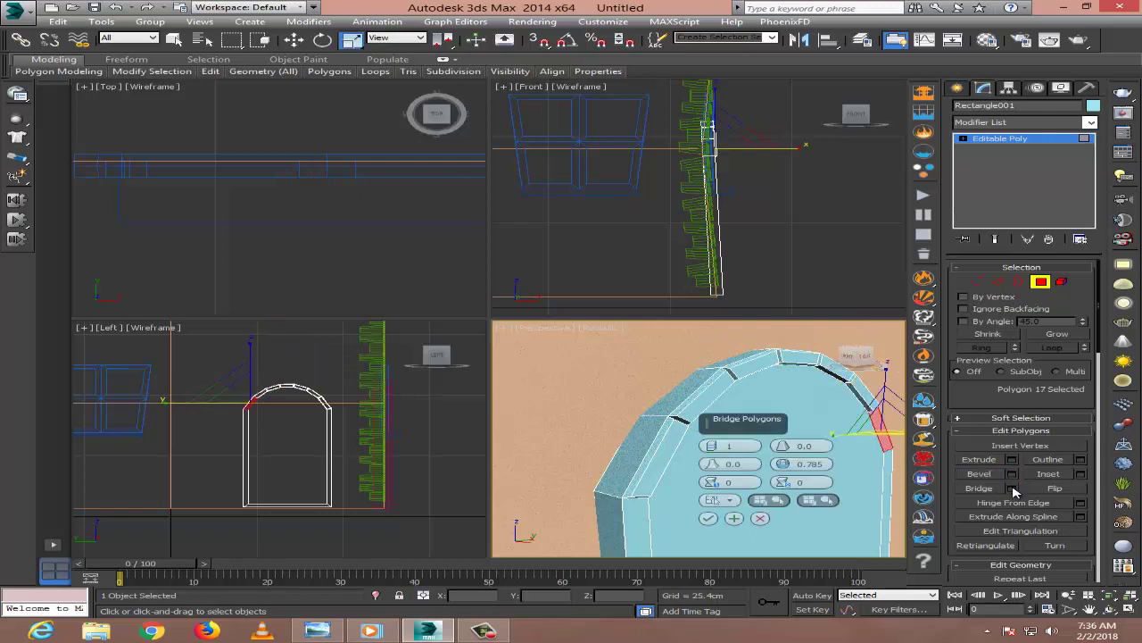
click(1011, 476)
alt+middle_drag(705, 446, 741, 482)
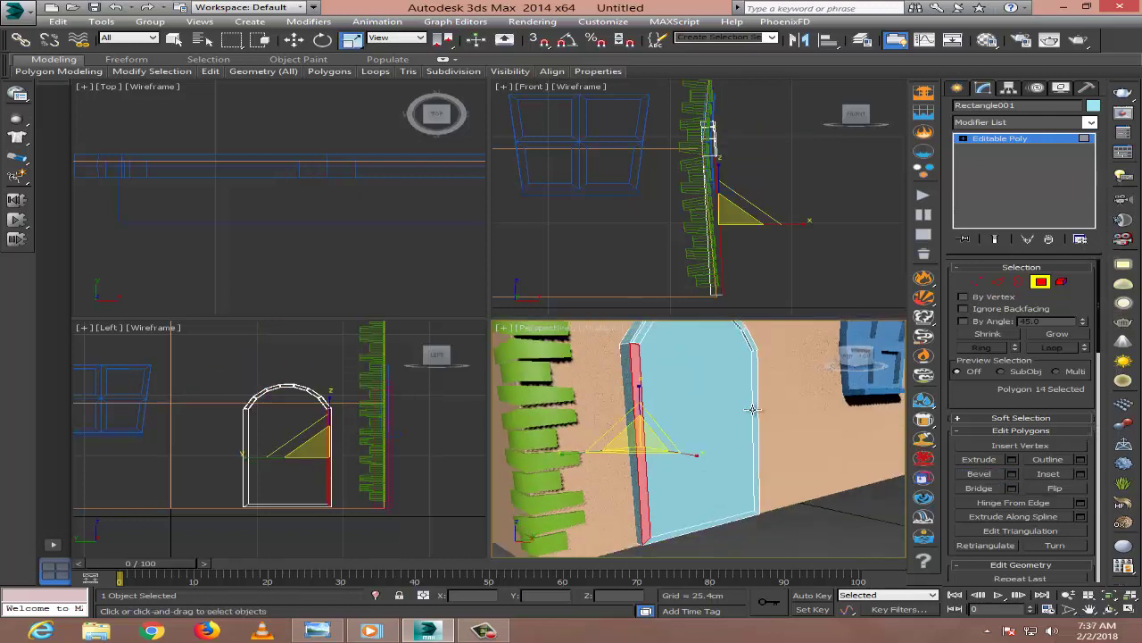
ctrl+click(755, 420)
click(708, 500)
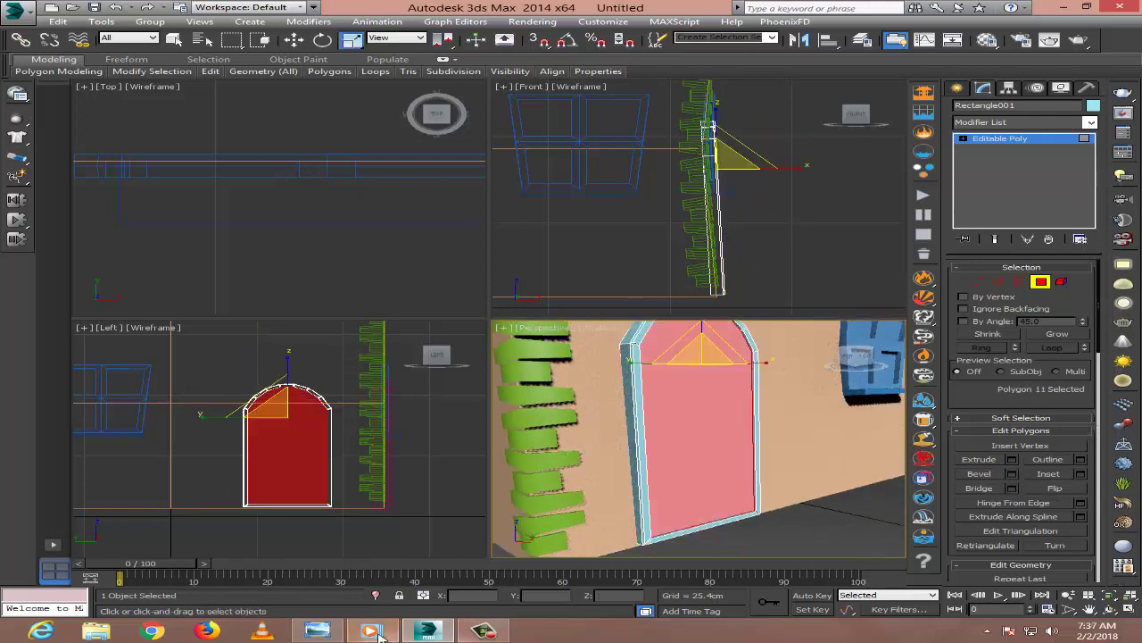
Compare the door with the reference photo, then deselect its polygons and exit polygon editing.
key(alt+Tab)
click(451, 629)
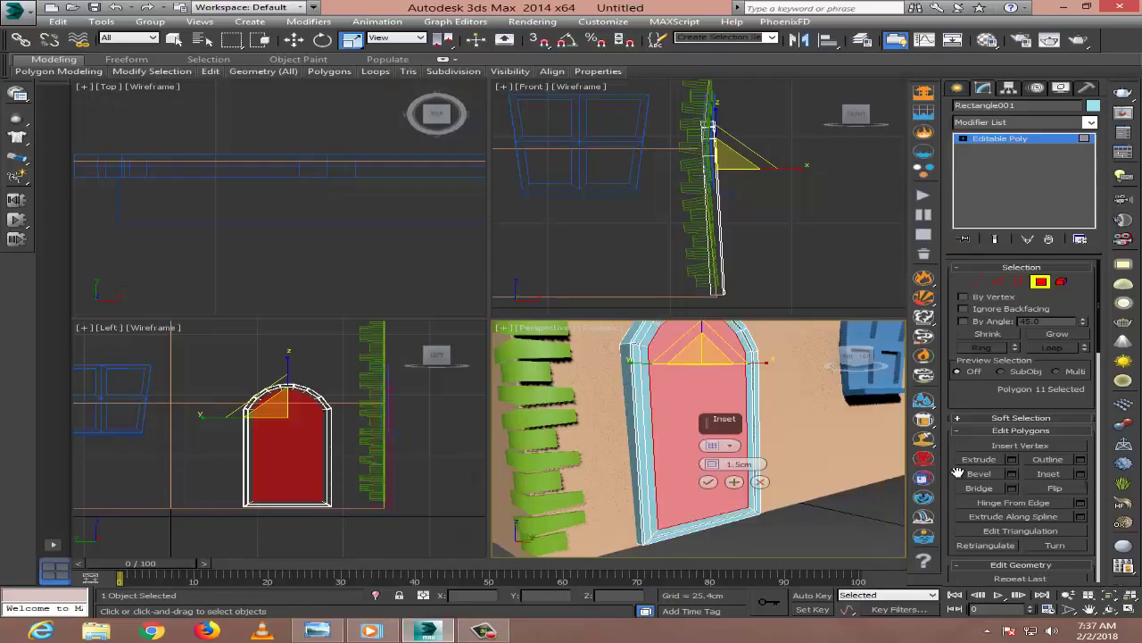
alt+middle_drag(711, 482, 696, 460)
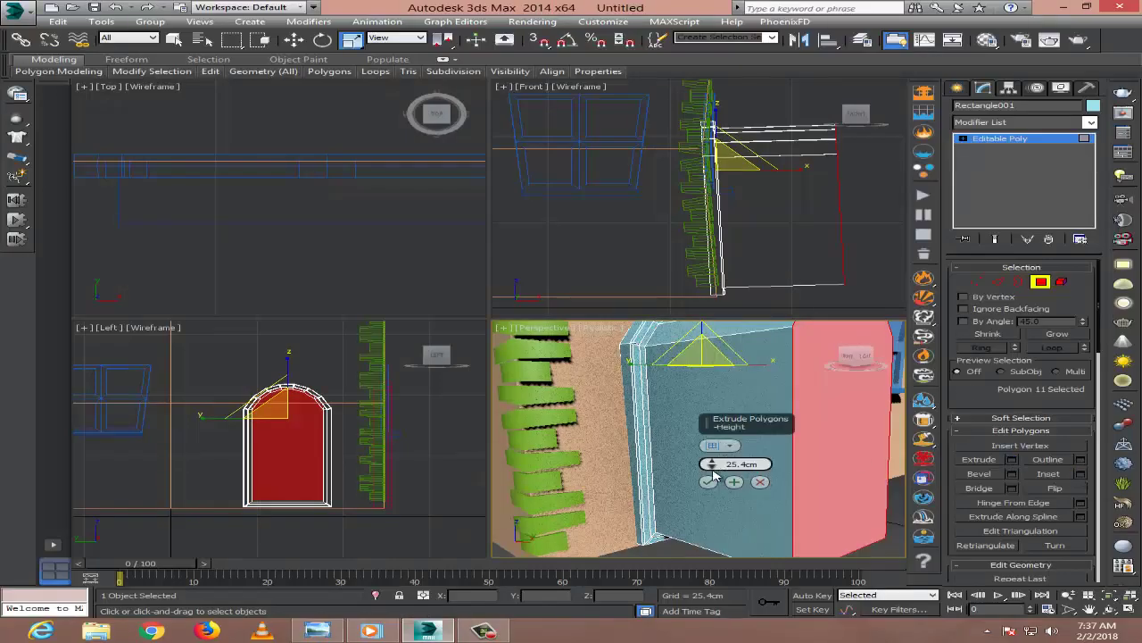
scroll(701, 464, up, 5)
scroll(755, 472, down, 5)
click(843, 505)
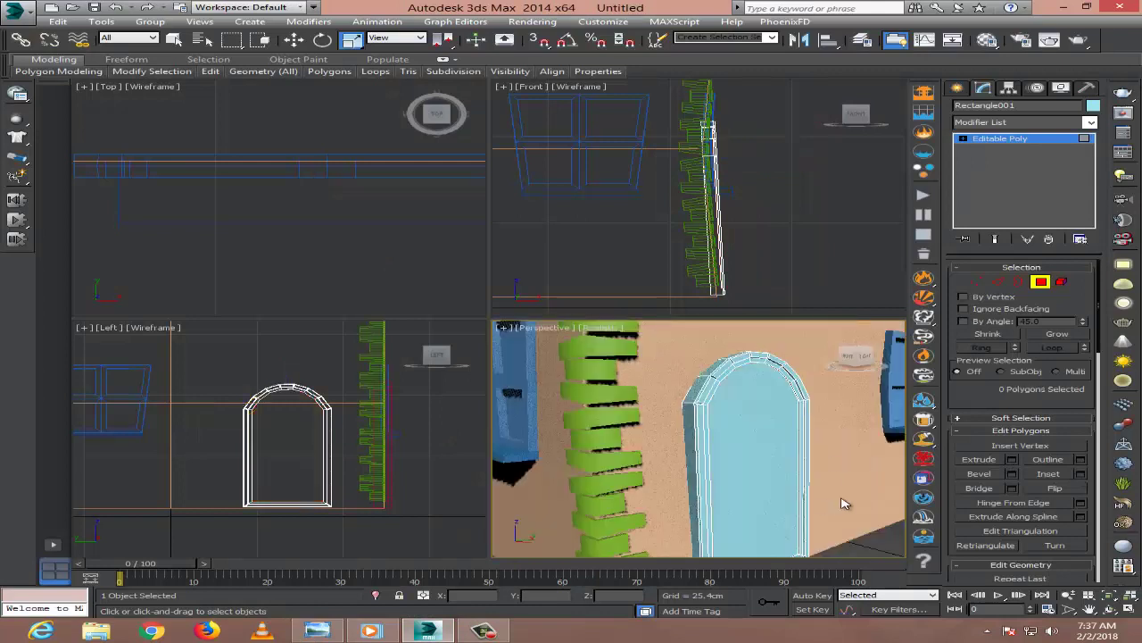
click(295, 40)
Create a cylinder rod in the Front view and nudge it across the door.
click(957, 89)
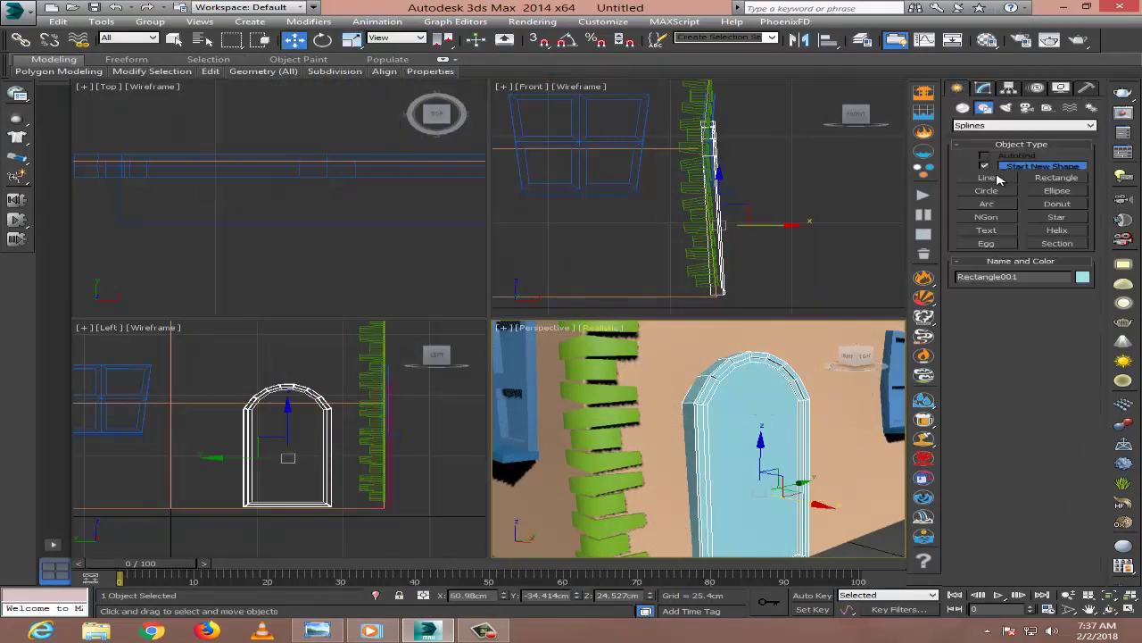
click(989, 194)
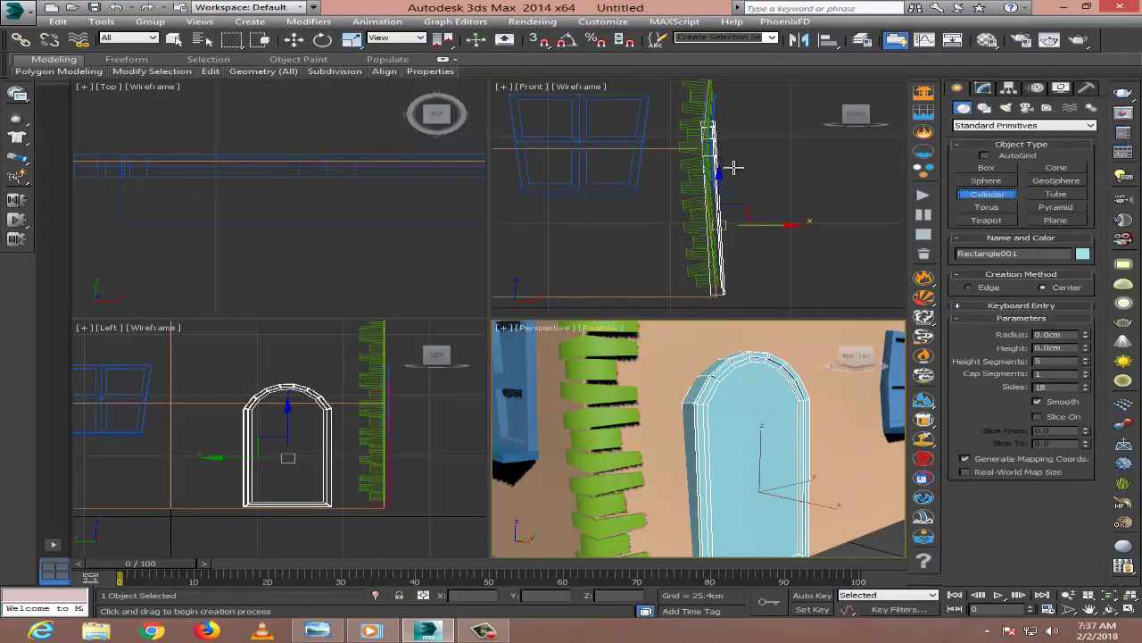
right_click(787, 75)
click(981, 88)
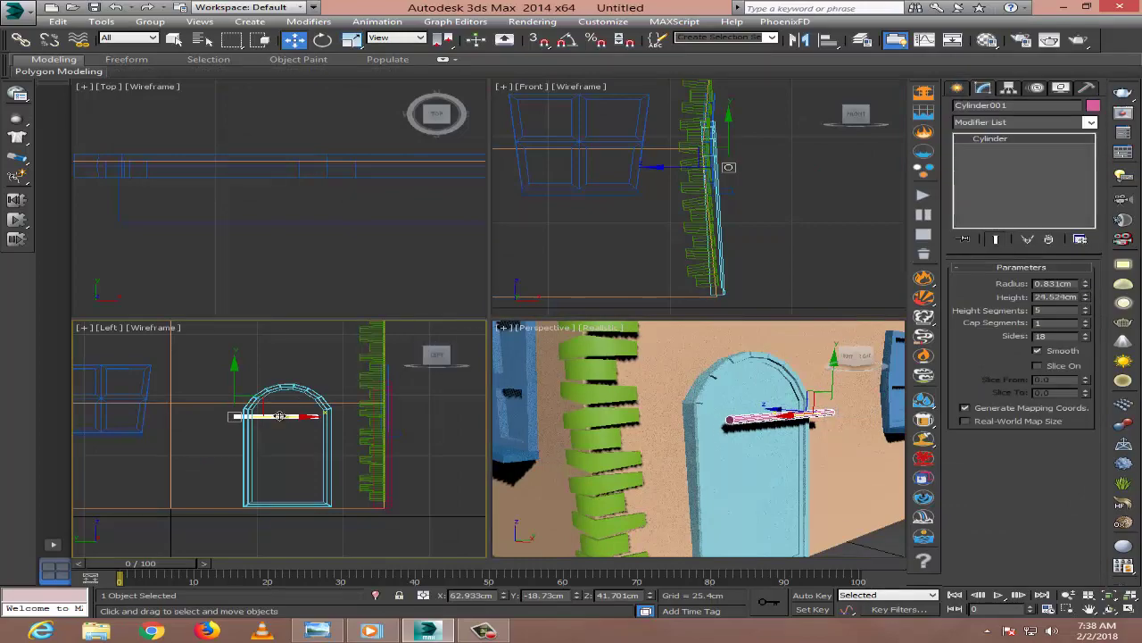
drag(280, 416, 293, 416)
Check the door reference photo, then start a Standard Primitives box.
key(alt+Tab)
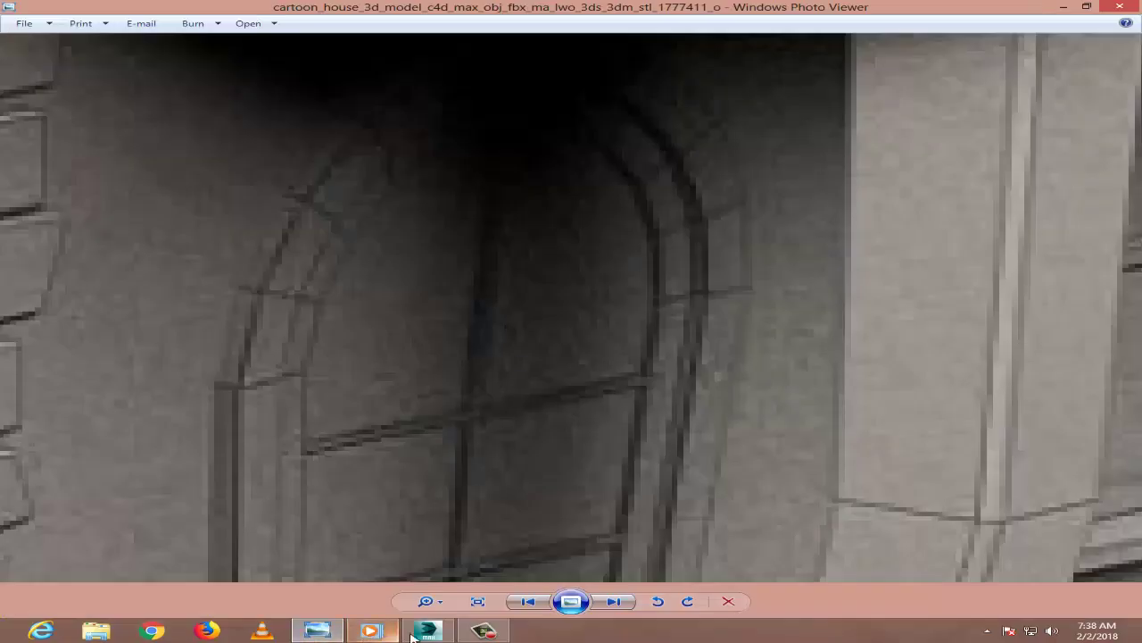
click(412, 636)
click(958, 88)
click(987, 167)
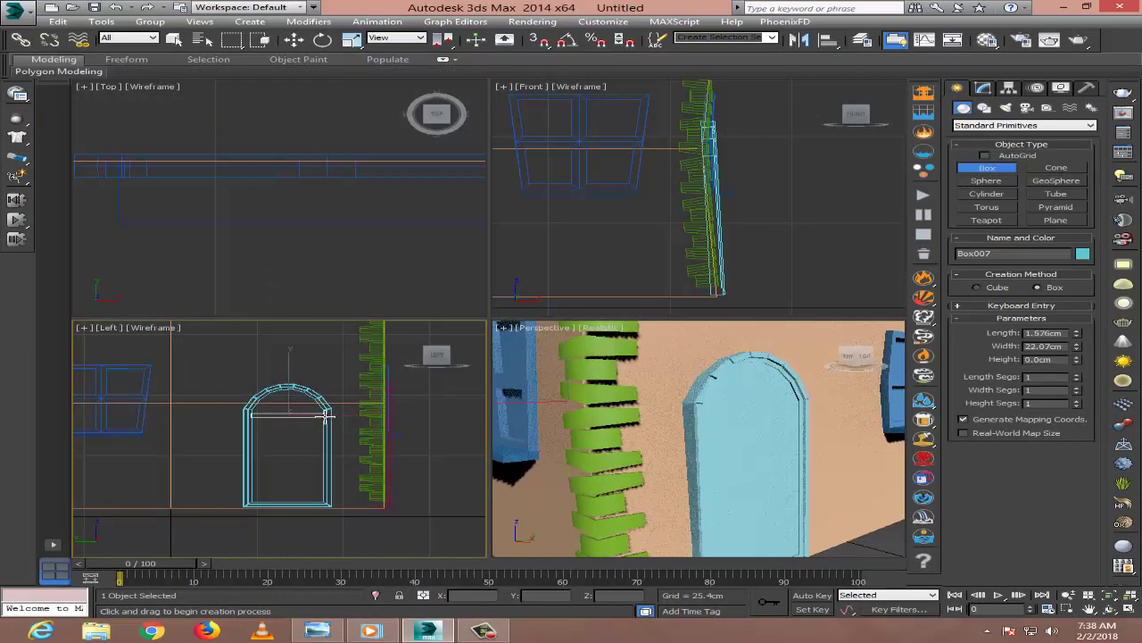
Finish the flat box crossbar and Shift-copy it higher up the door.
right_click(545, 407)
key(w)
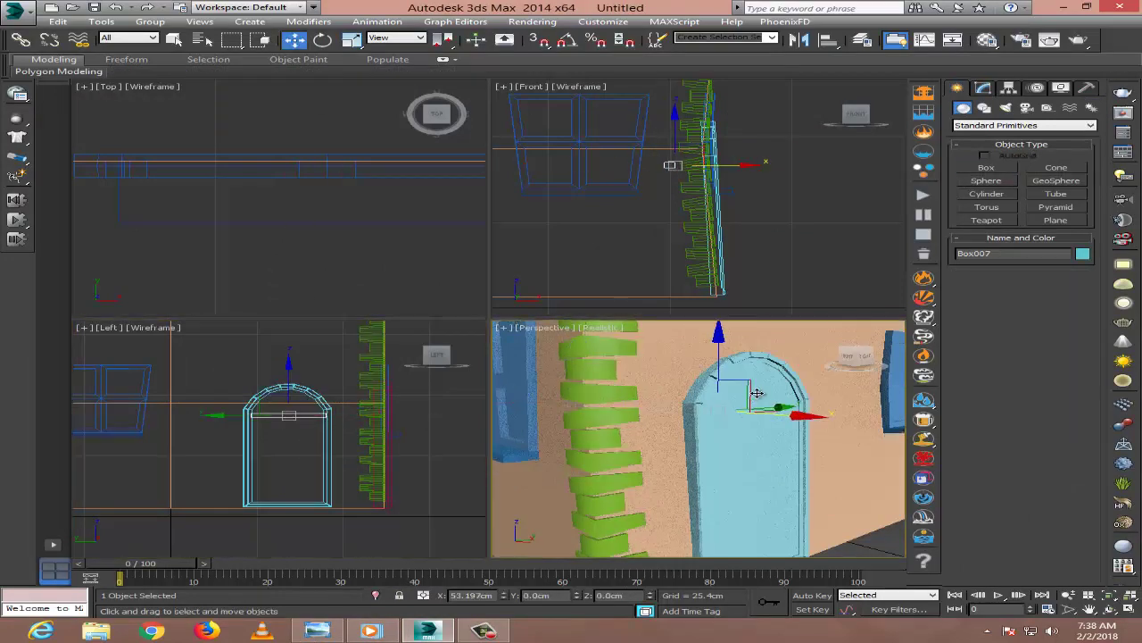
click(983, 88)
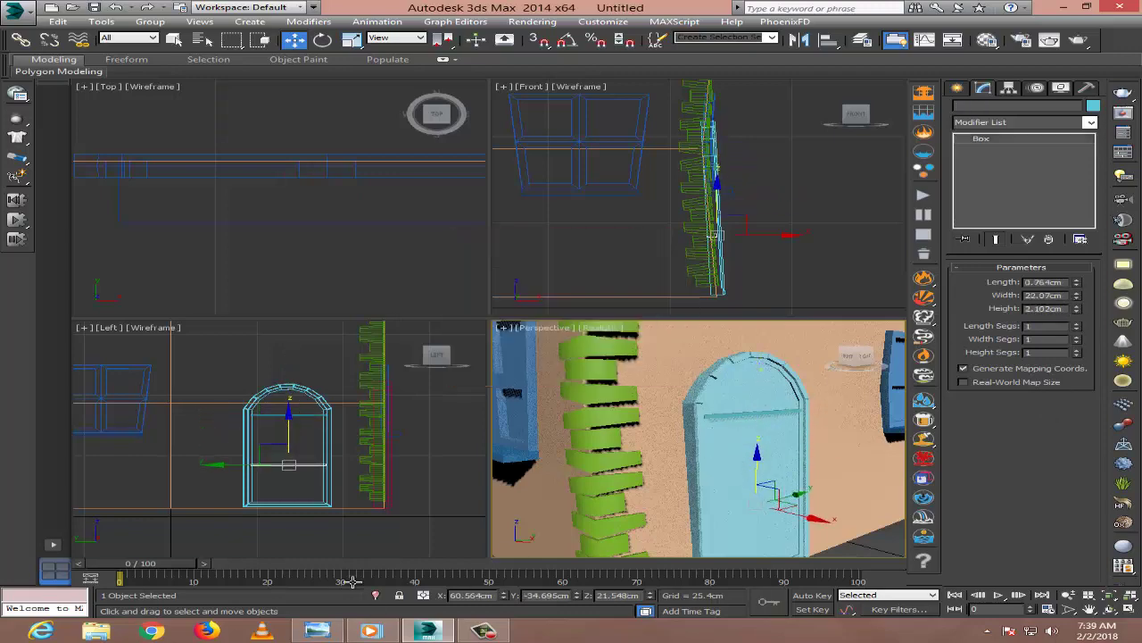
key(alt+Tab)
key(alt+Tab)
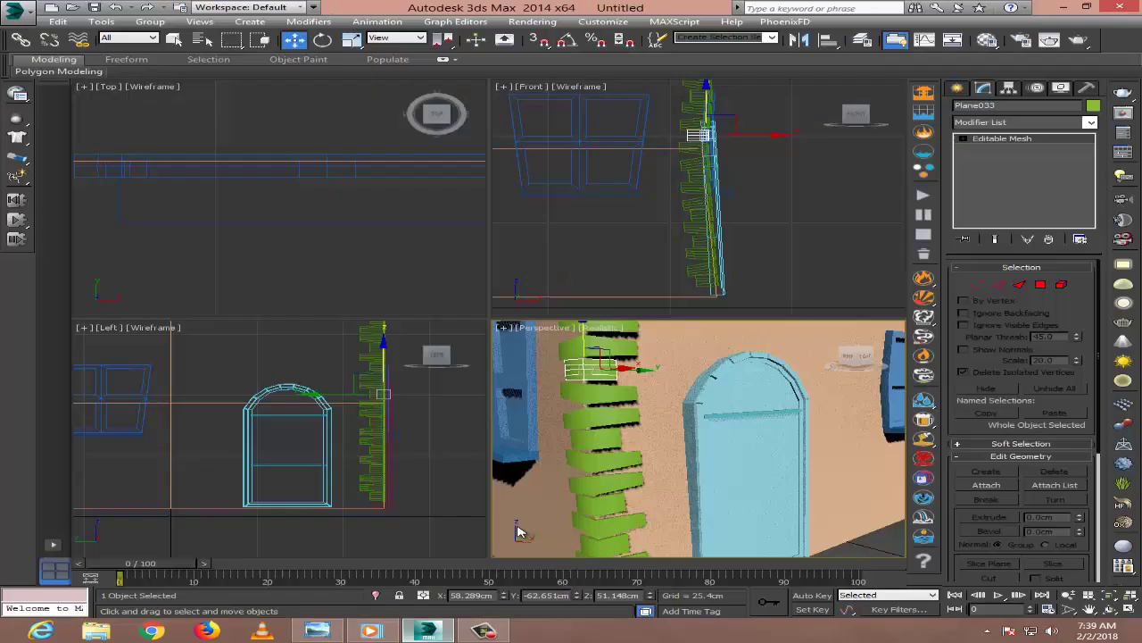
click(277, 482)
shift+drag(277, 482, 285, 383)
key(Return)
key(Return)
Shift-rotate a copy of the crossbar 90° to form a vertical bar.
key(w)
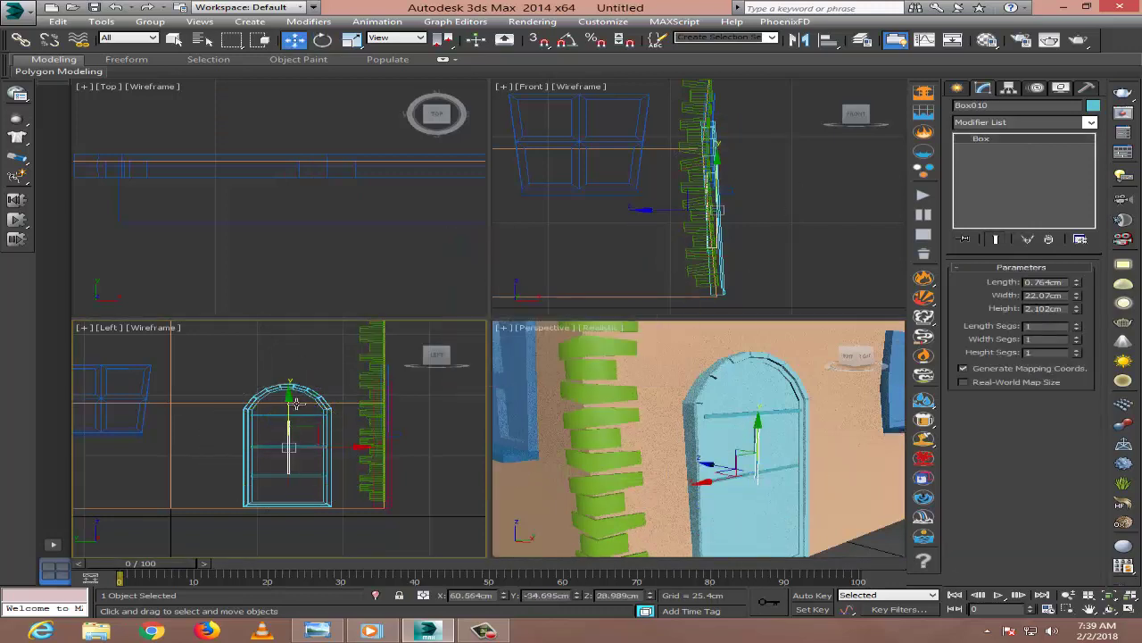
right_click(786, 375)
key(e)
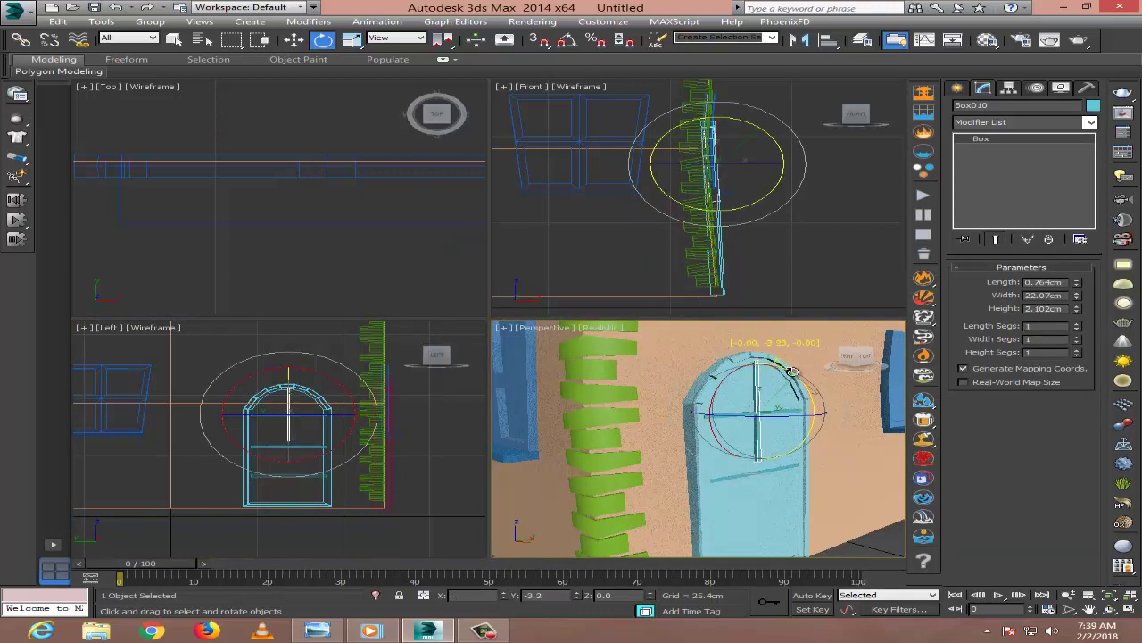
scroll(726, 441, up, 3)
scroll(737, 467, up, 2)
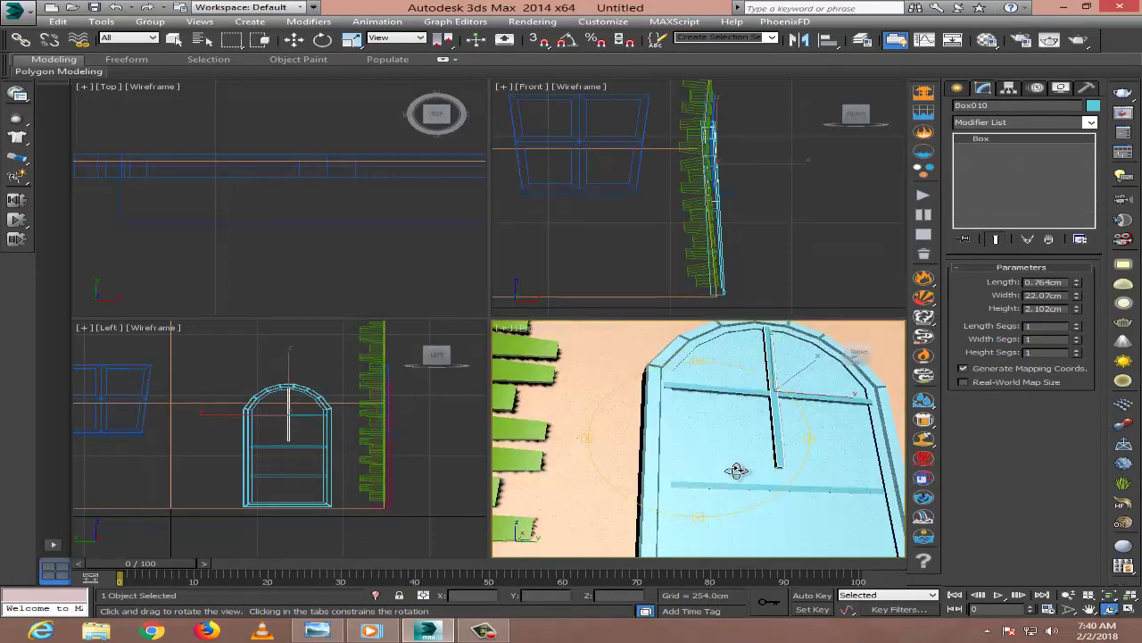
alt+middle_drag(737, 467, 791, 410)
Convert the vertical bar Box010 to an Editable Mesh.
click(796, 411)
click(779, 393)
key(w)
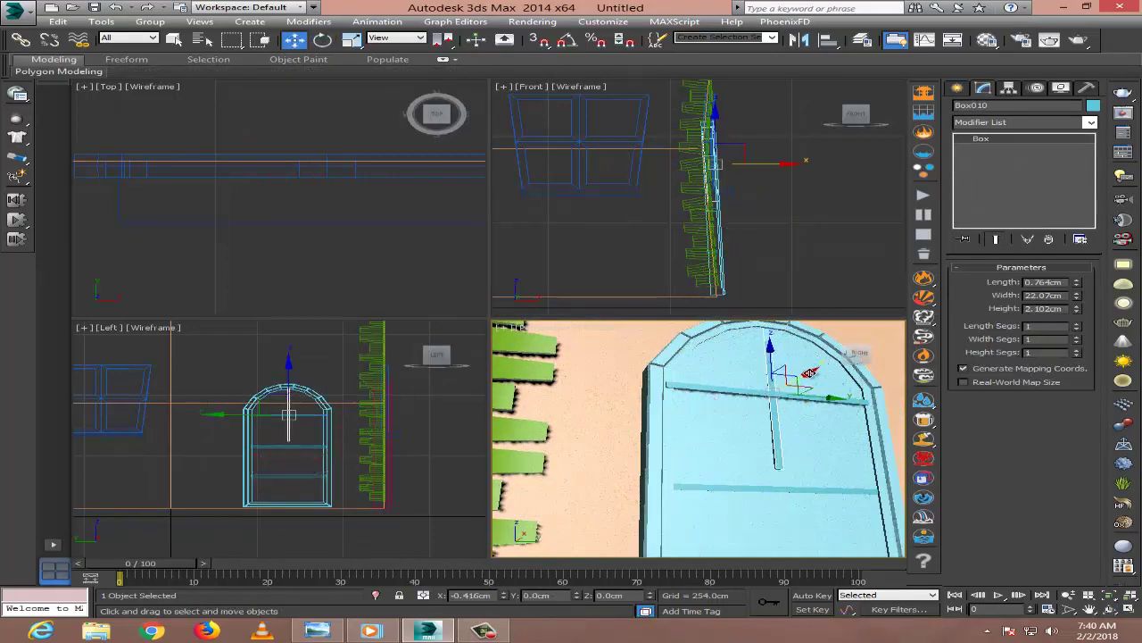
alt+middle_drag(810, 372, 755, 462)
right_click(790, 437)
click(848, 545)
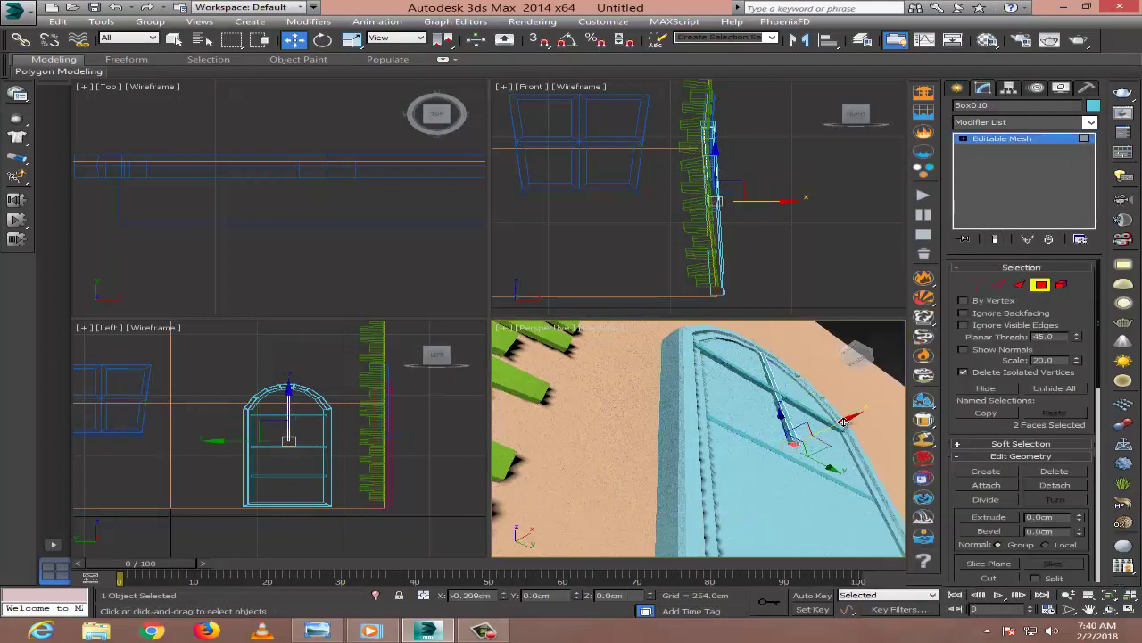
Select the crossbars and the vertical bar on the arched door.
click(1107, 607)
drag(678, 446, 727, 453)
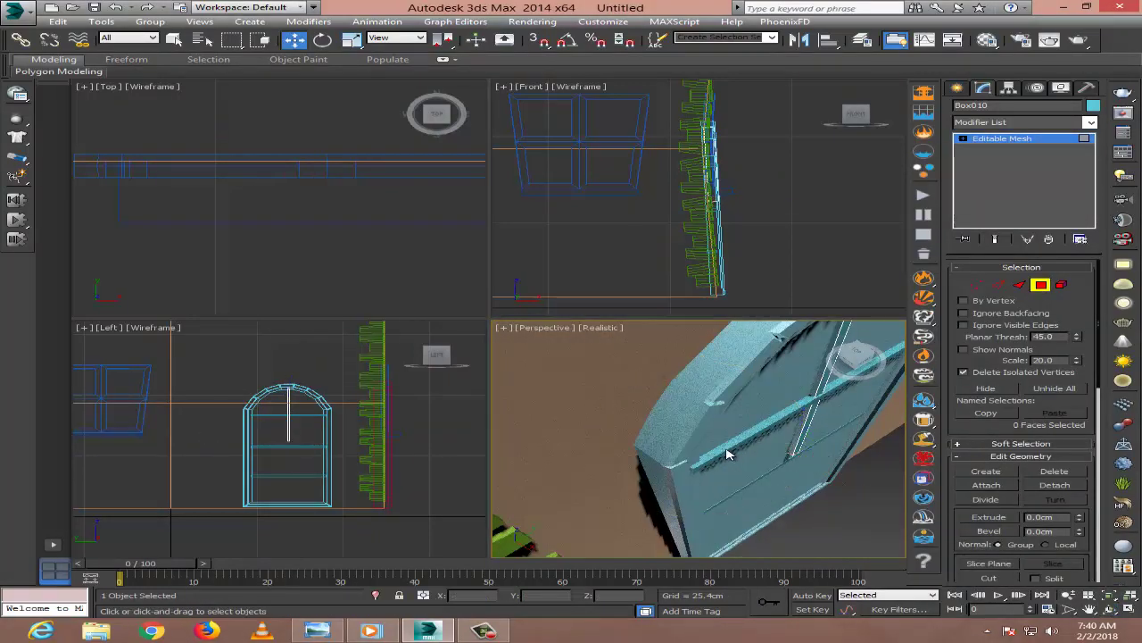
click(740, 432)
click(741, 432)
click(754, 488)
click(754, 488)
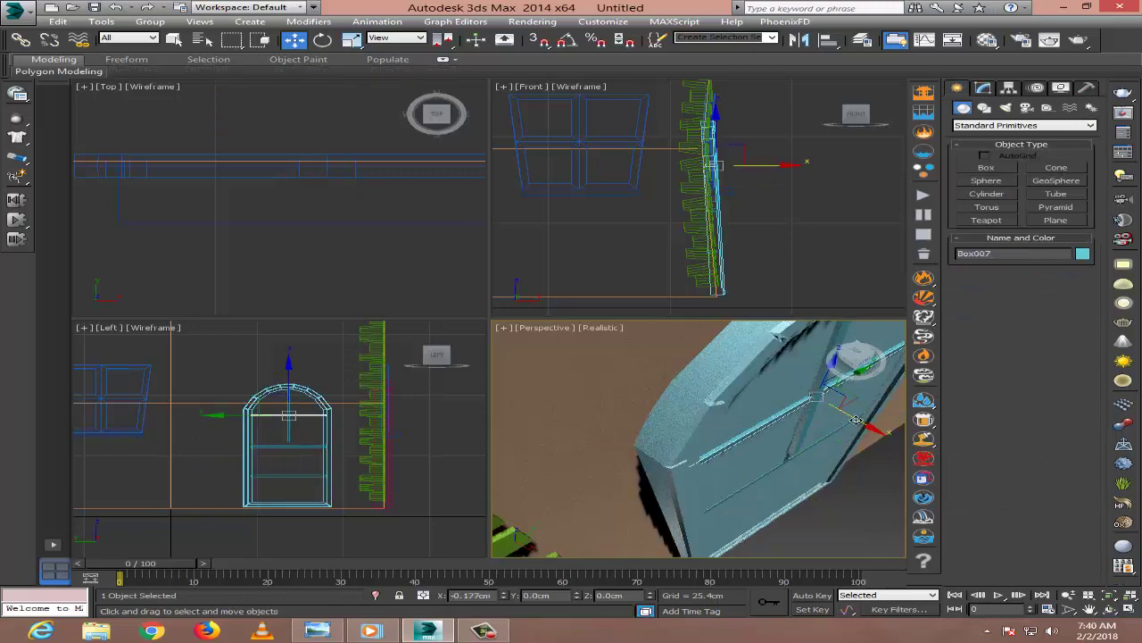
click(767, 474)
scroll(767, 474, up, 5)
click(698, 409)
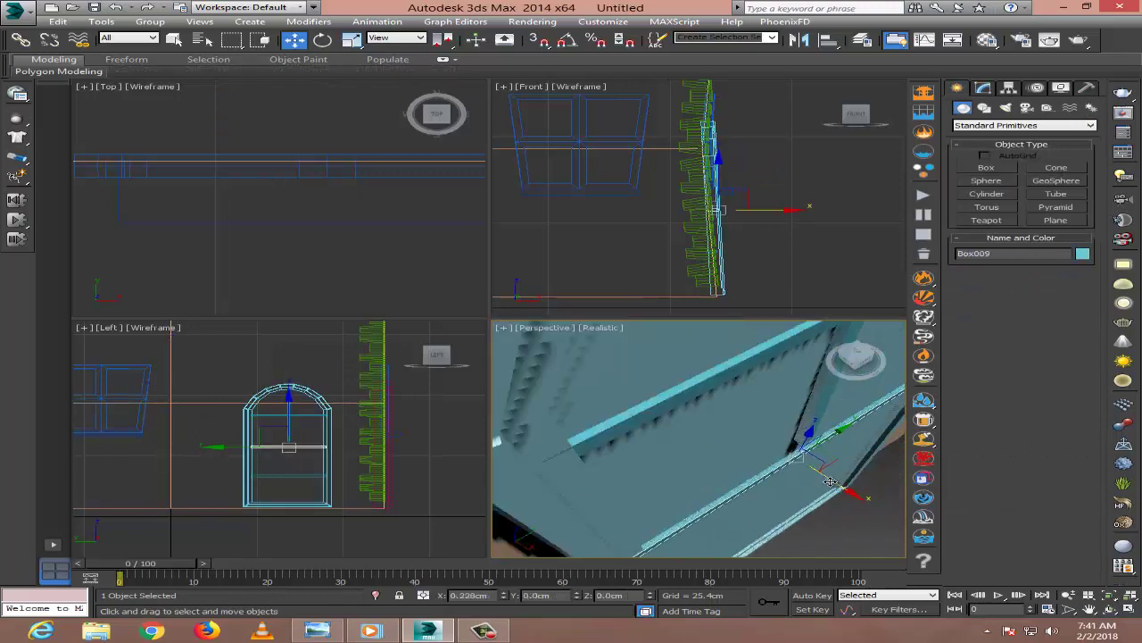
click(698, 409)
Extrude the bar's selected faces and raise its edges up the door.
key(ctrl+r)
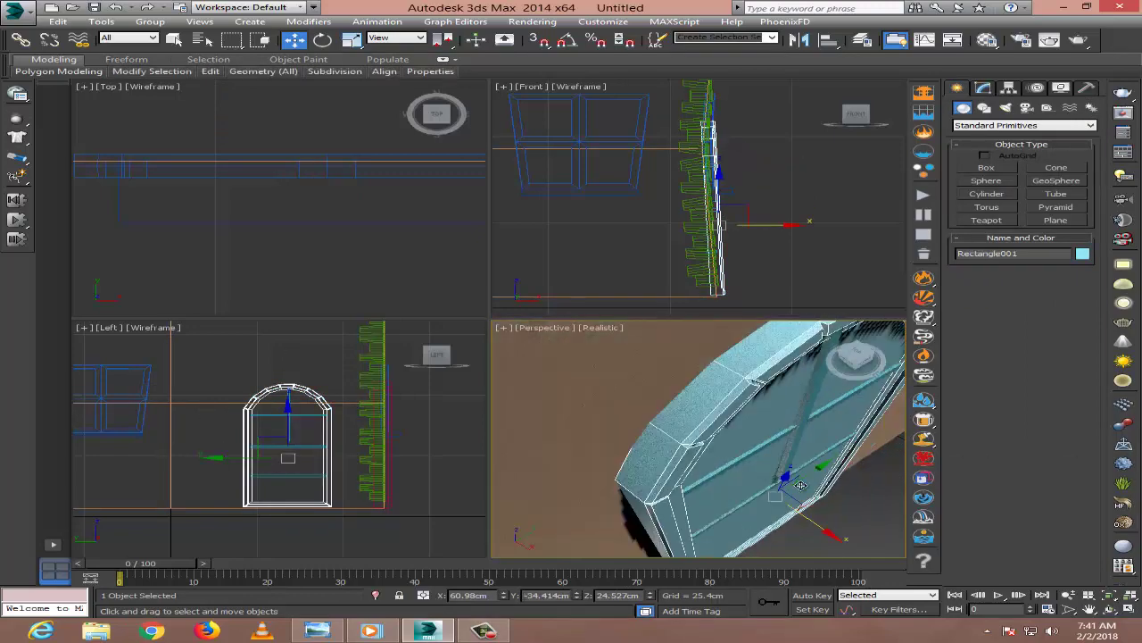
mouse_move(698, 409)
mouse_down()
mouse_move(718, 375)
mouse_move(755, 394)
mouse_move(743, 400)
mouse_up()
key(w)
key(4)
key(Return)
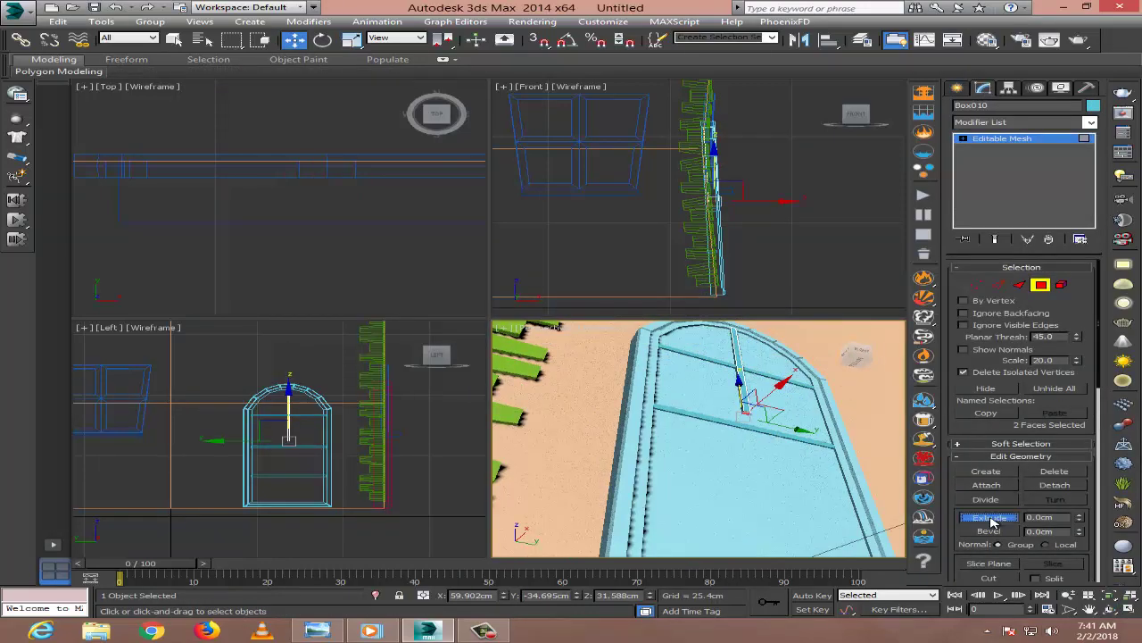
click(991, 518)
drag(1079, 517, 1071, 476)
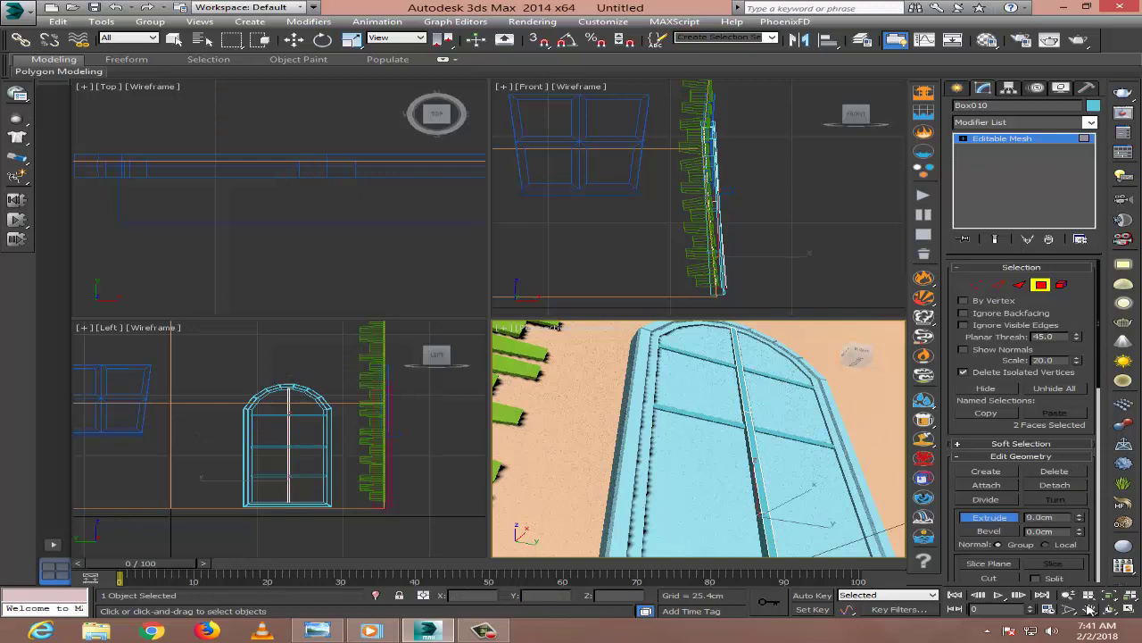
scroll(791, 502, up, 5)
key(2)
key(w)
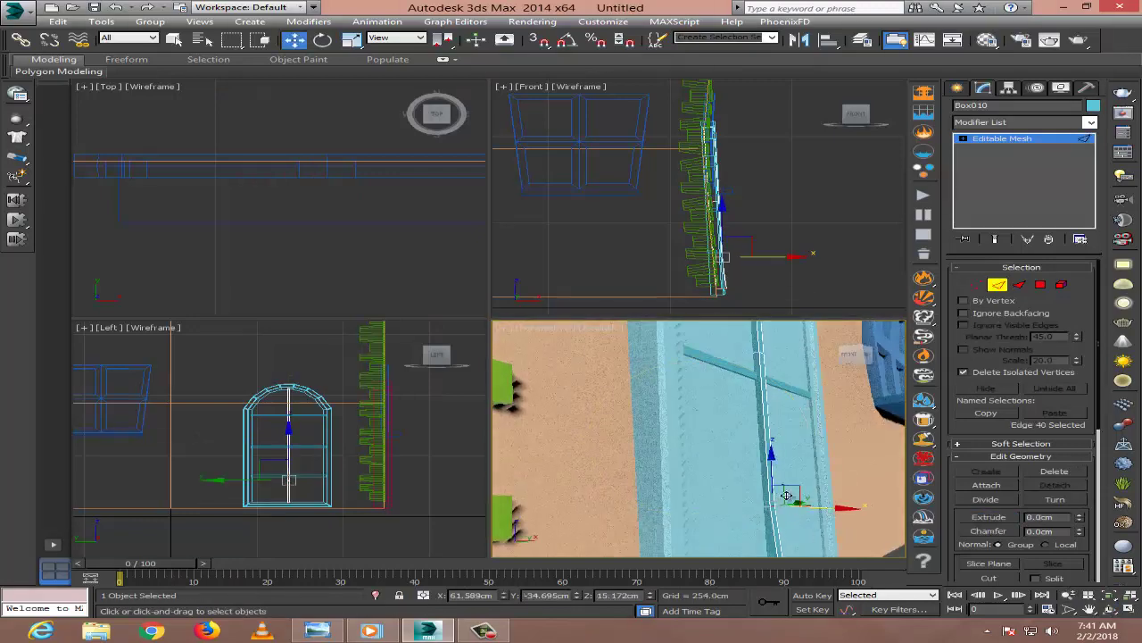
drag(786, 496, 818, 345)
Select the bar's lower edges and bottom faces, then deselect and inspect the door closely.
drag(766, 507, 784, 516)
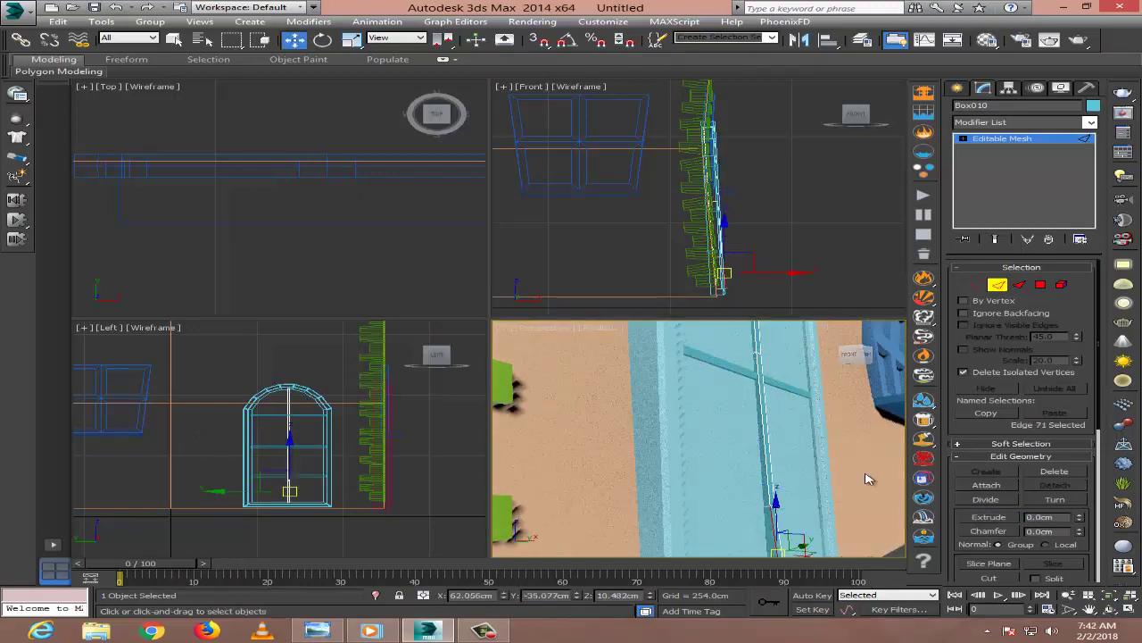
key(4)
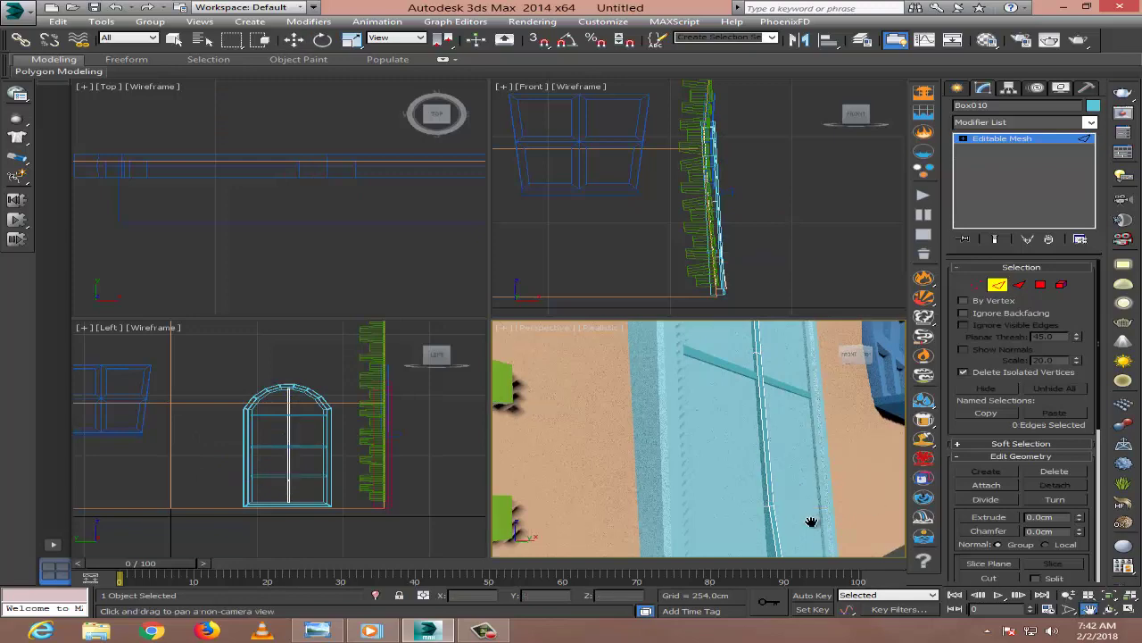
alt+middle_drag(810, 523, 720, 461)
click(705, 424)
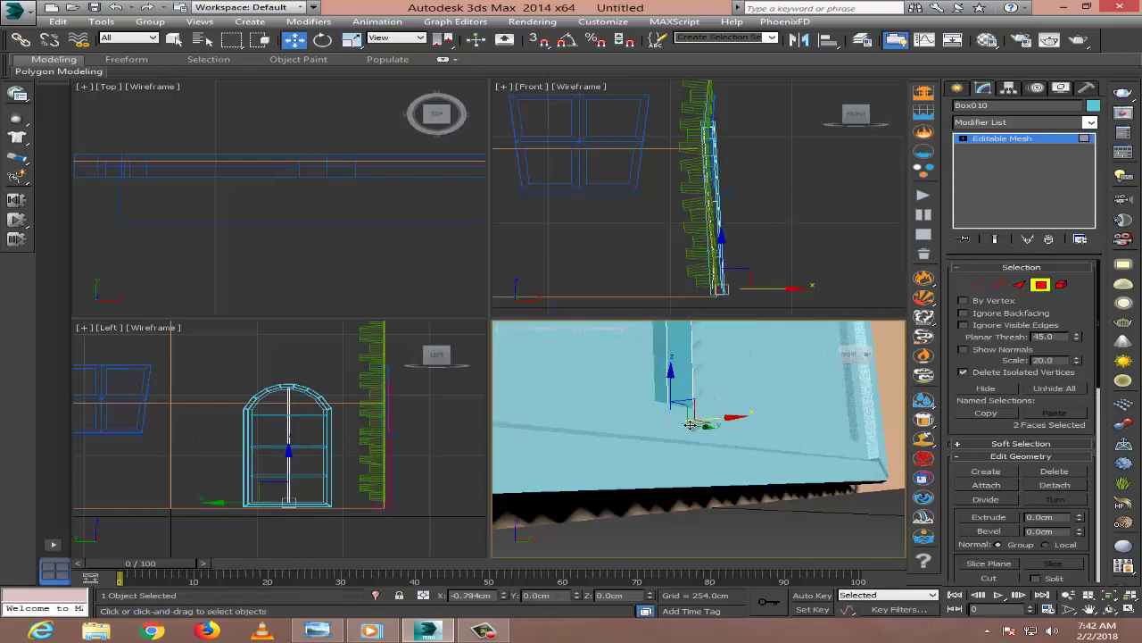
click(671, 523)
scroll(672, 523, down, 3)
scroll(671, 523, down, 2)
scroll(671, 523, up, 2)
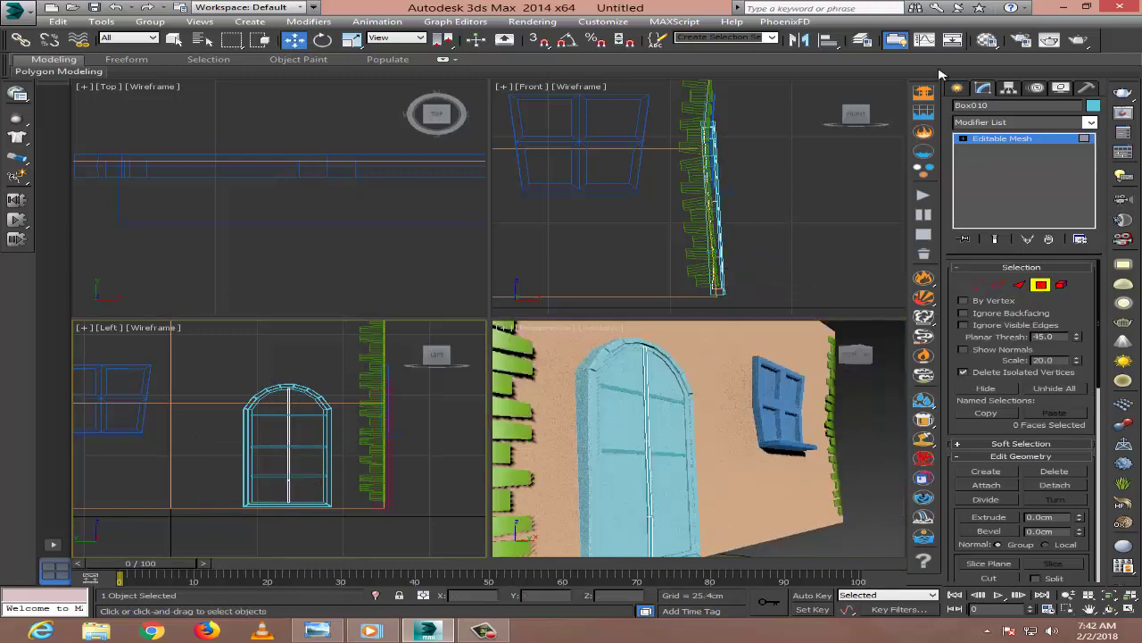
click(683, 513)
scroll(700, 511, up, 2)
scroll(700, 511, up, 3)
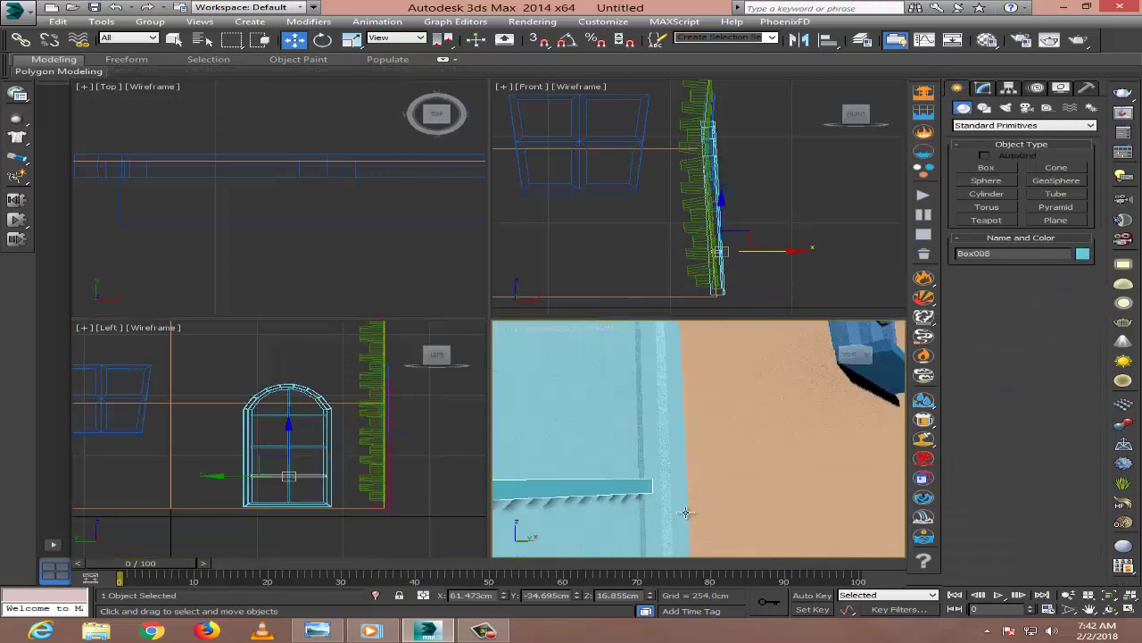
scroll(700, 511, down, 4)
scroll(700, 510, up, 4)
mouse_move(700, 510)
alt+middle_down()
mouse_move(695, 458)
mouse_move(714, 429)
mouse_move(759, 446)
alt+middle_up()
scroll(734, 423, down, 5)
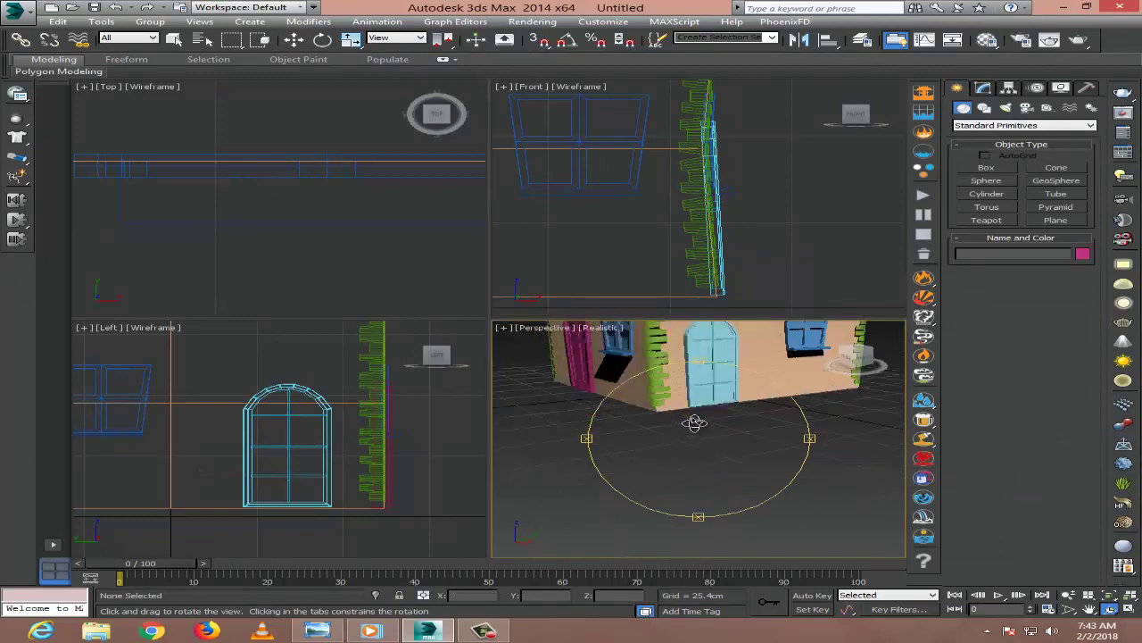
scroll(766, 485, down, 4)
scroll(778, 494, down, 2)
scroll(705, 482, up, 3)
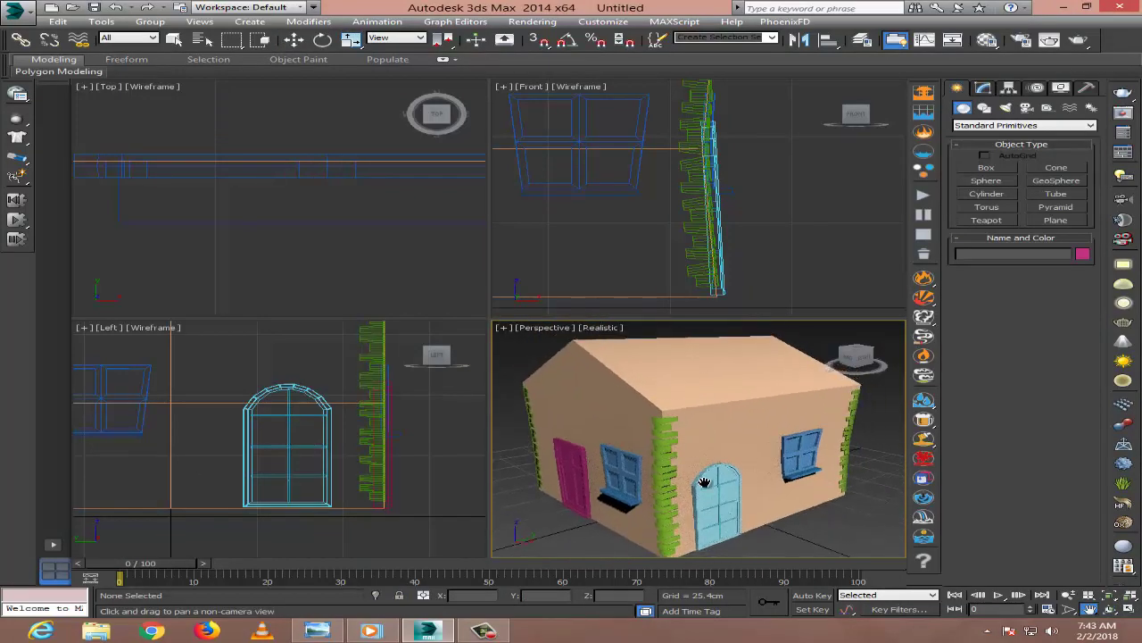
Check the cartoon-house reference image and return to 3ds Max.
click(319, 631)
scroll(619, 454, down, 2)
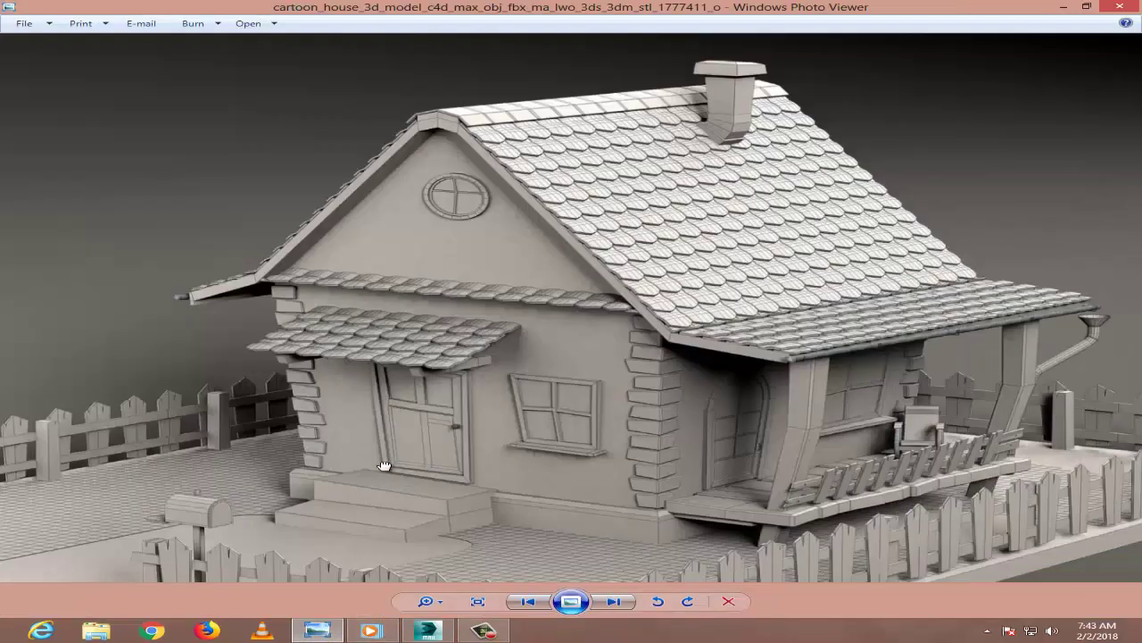
scroll(539, 337, up, 1)
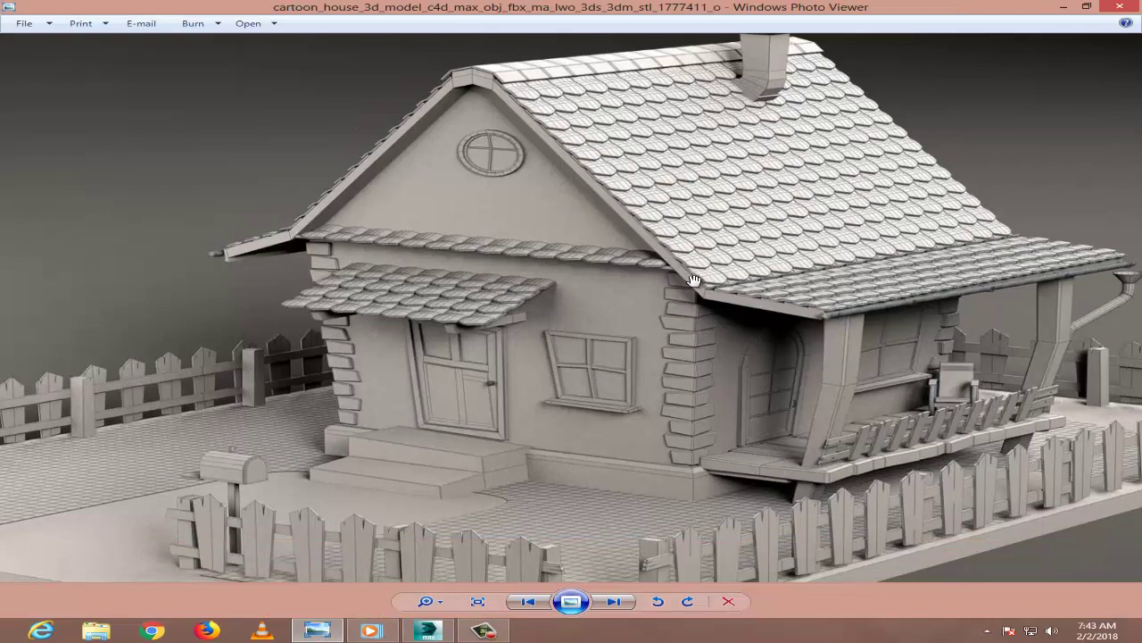
click(429, 631)
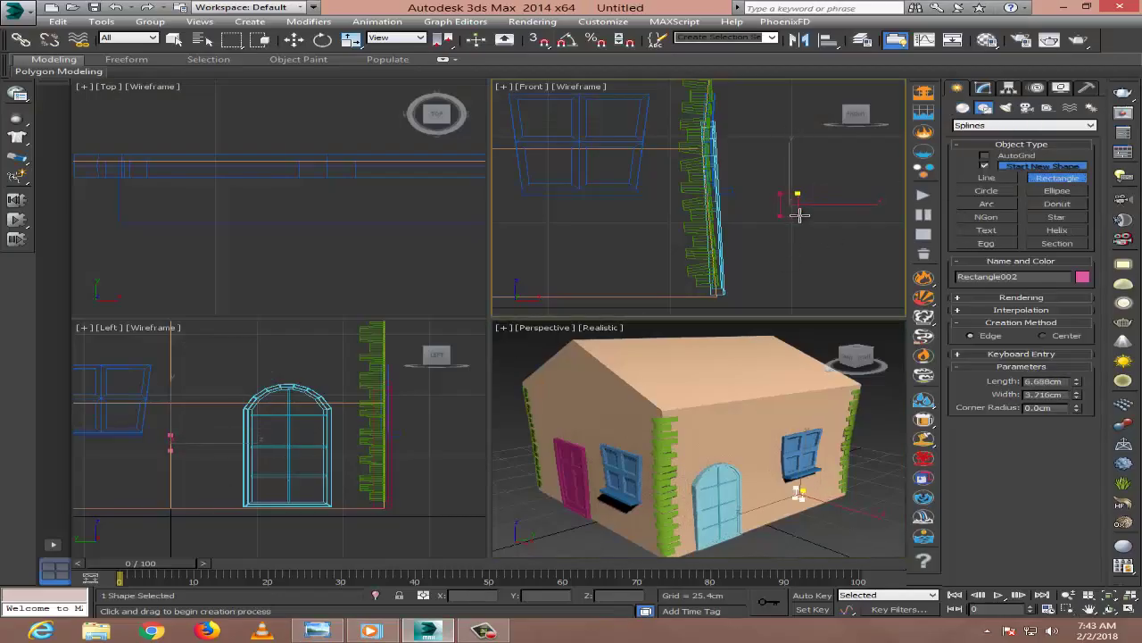
Finish the rectangle and convert it to an editable spline.
right_click(214, 441)
key(z)
right_click(156, 443)
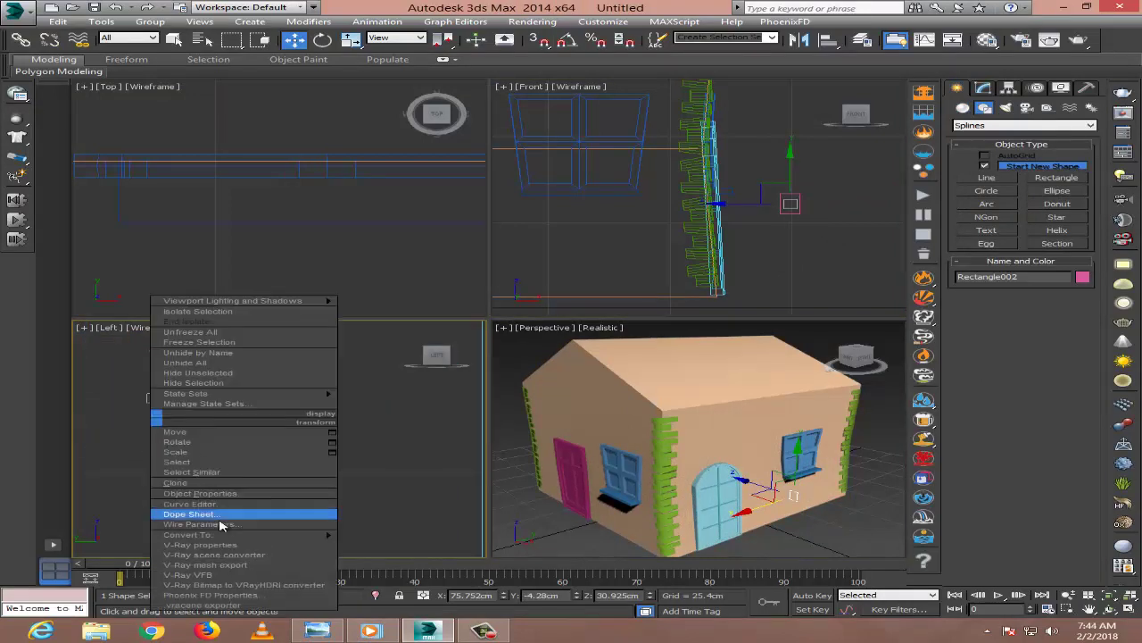
click(402, 516)
scroll(1022, 402, down, 5)
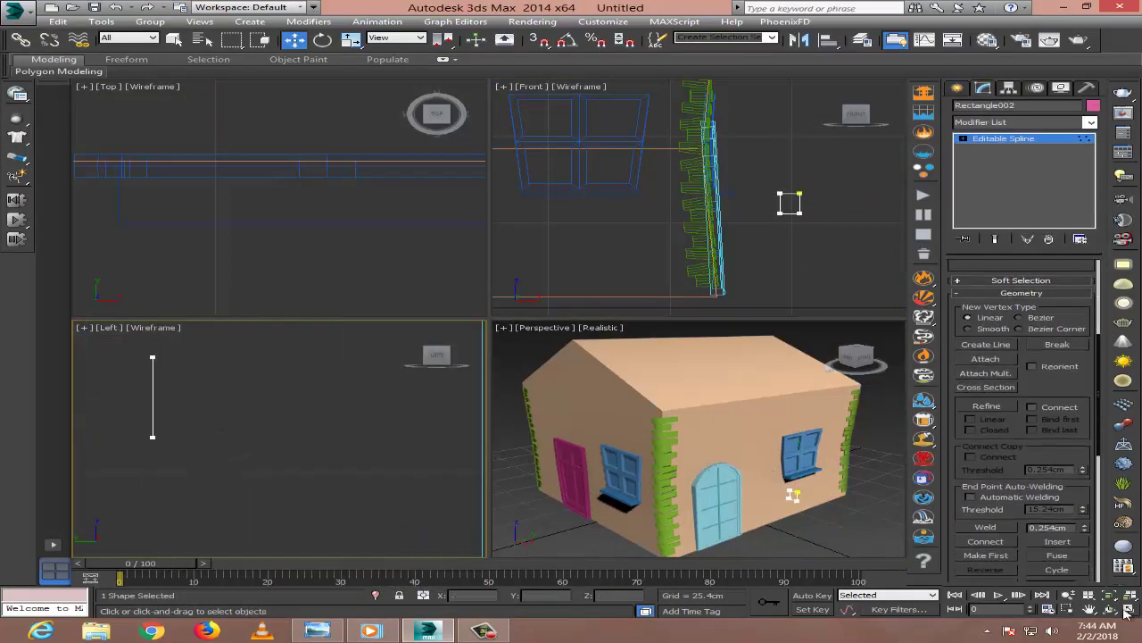
Draw thin Box011 (5.945 × 3.716 × -0.372 cm) below the window, then compare with the reference photo.
click(956, 88)
click(757, 199)
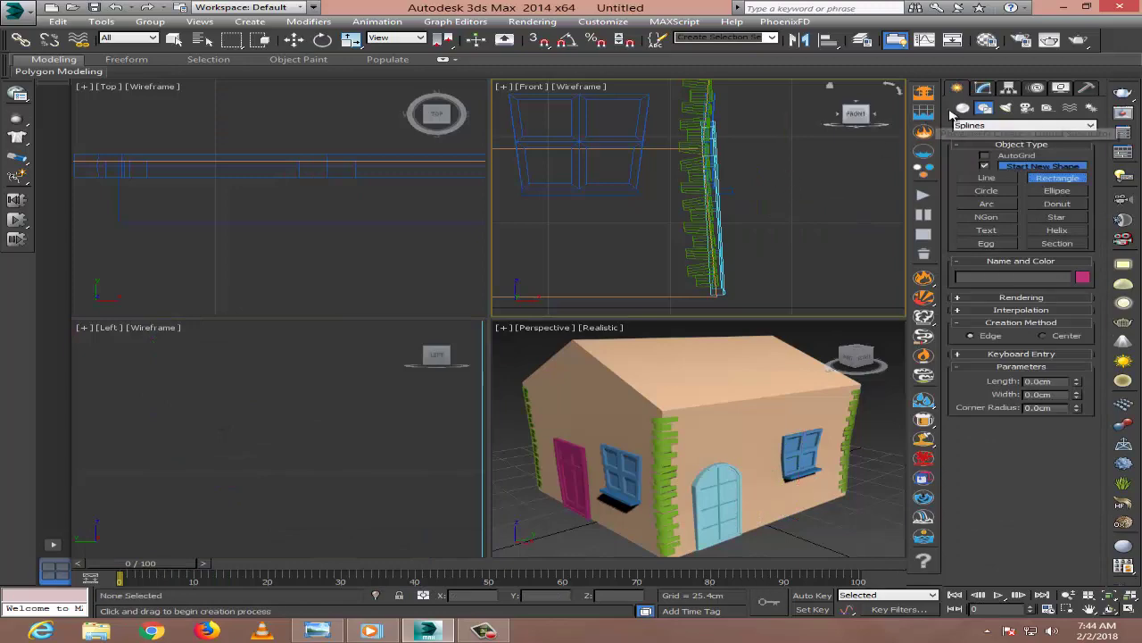
click(986, 168)
drag(796, 188, 820, 207)
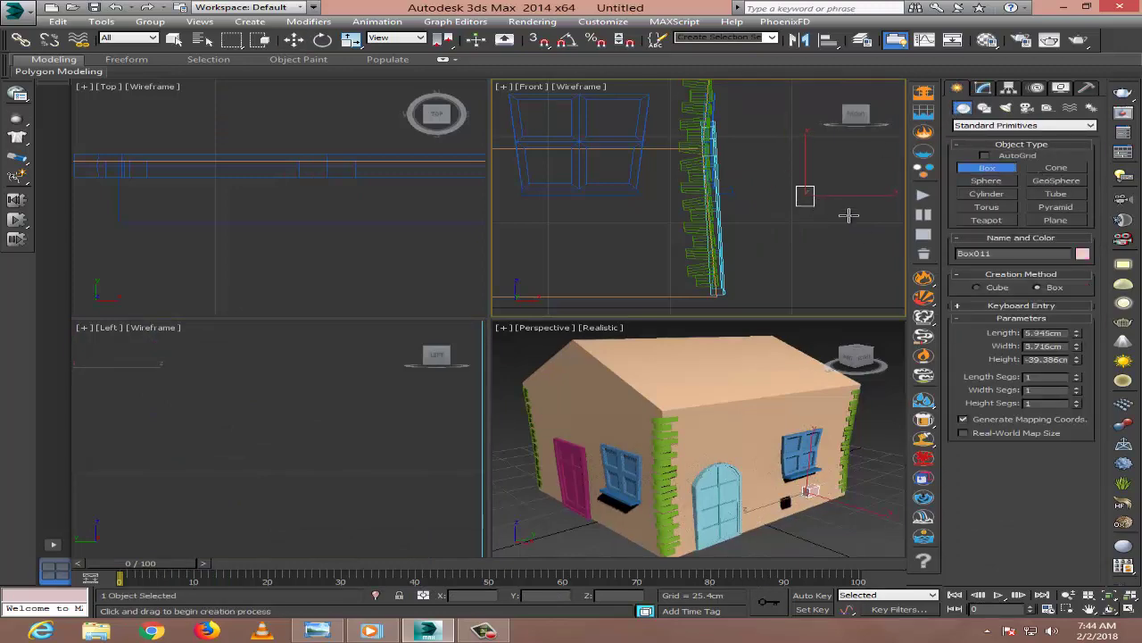
click(797, 452)
scroll(798, 451, up, 5)
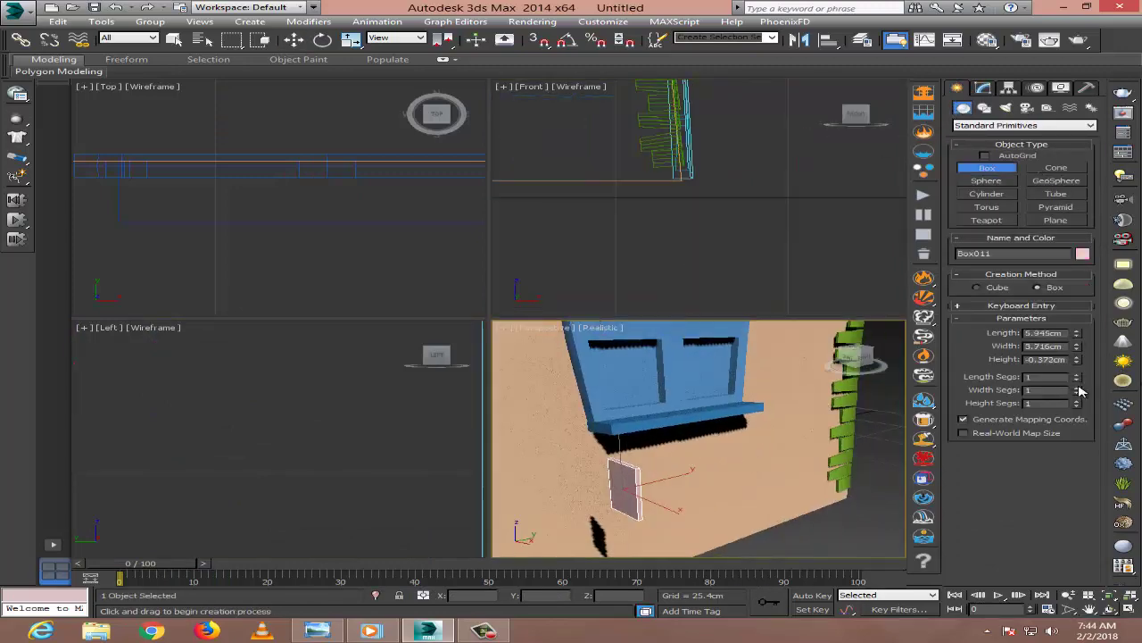
key(alt+Tab)
scroll(506, 317, up, 5)
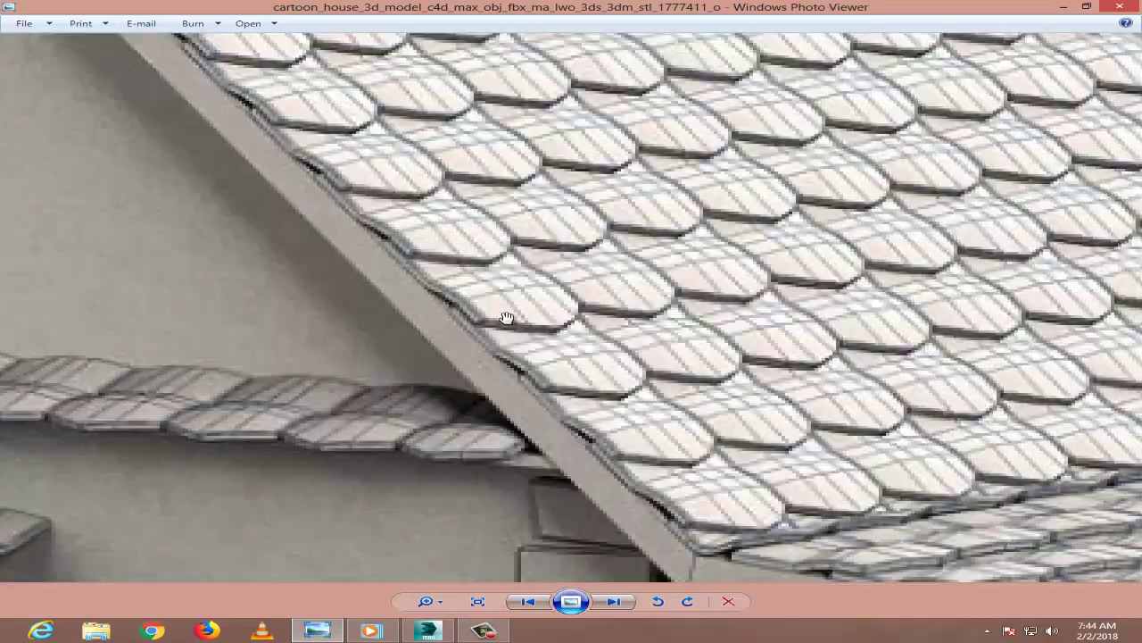
click(425, 632)
Convert Box011 to an Editable Poly and switch to edge editing.
right_click(624, 487)
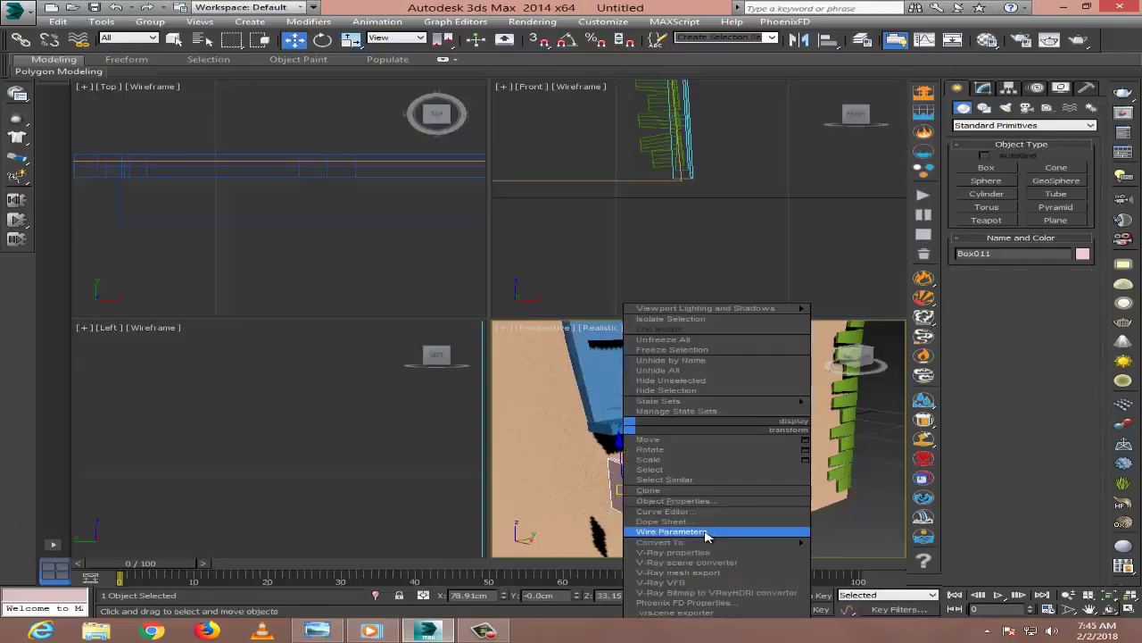
click(678, 546)
mouse_move(643, 473)
alt+middle_down()
mouse_move(695, 477)
mouse_move(649, 439)
alt+middle_up()
key(2)
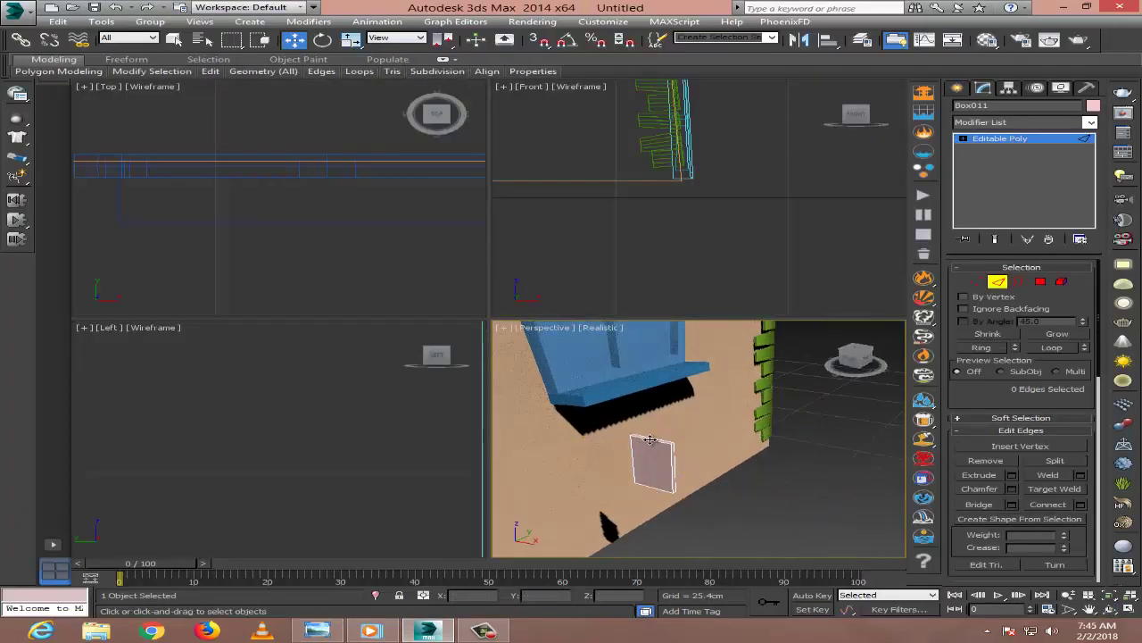
Connect the selected edges with a new edge loop pinched to -51.
click(1067, 505)
key(ctrl+shift+e)
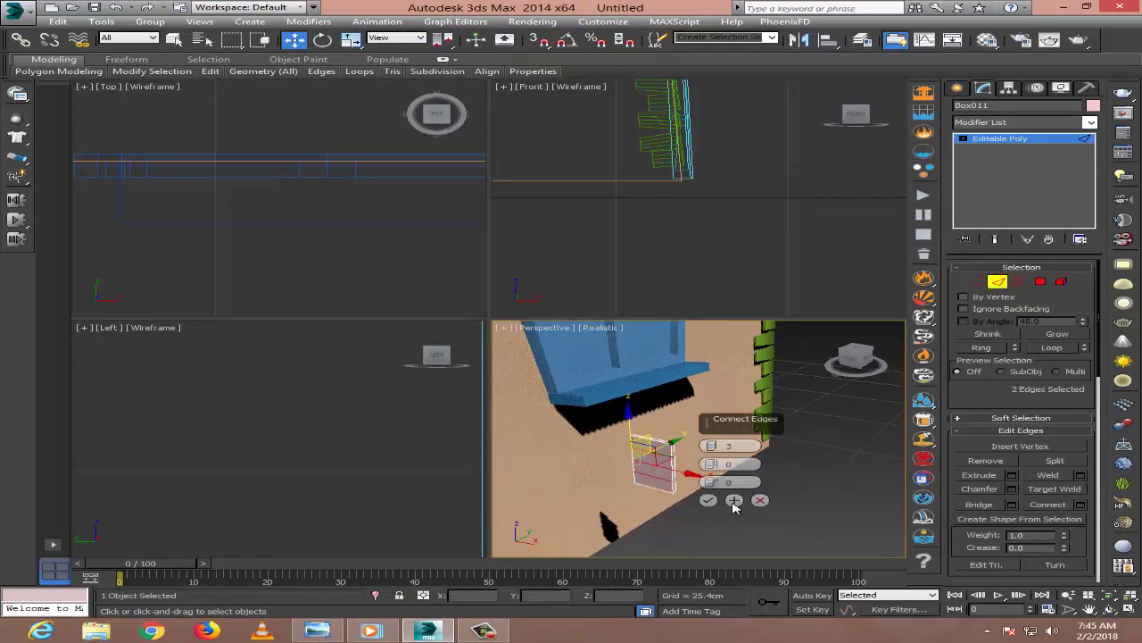
drag(742, 550, 1118, 616)
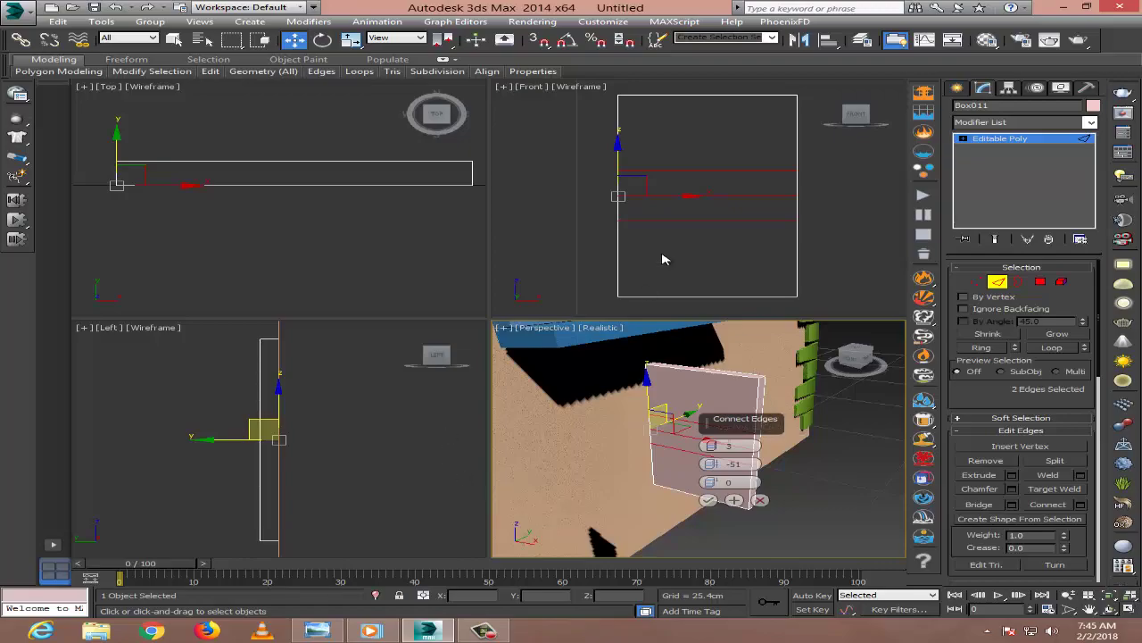
key(alt+Tab)
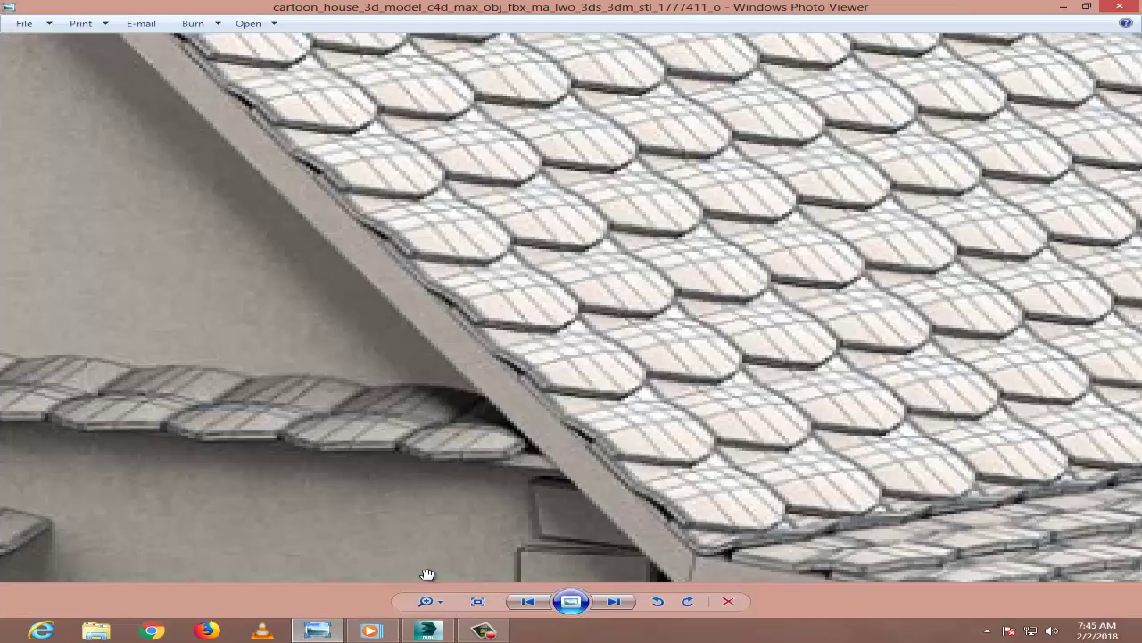
key(alt+Tab)
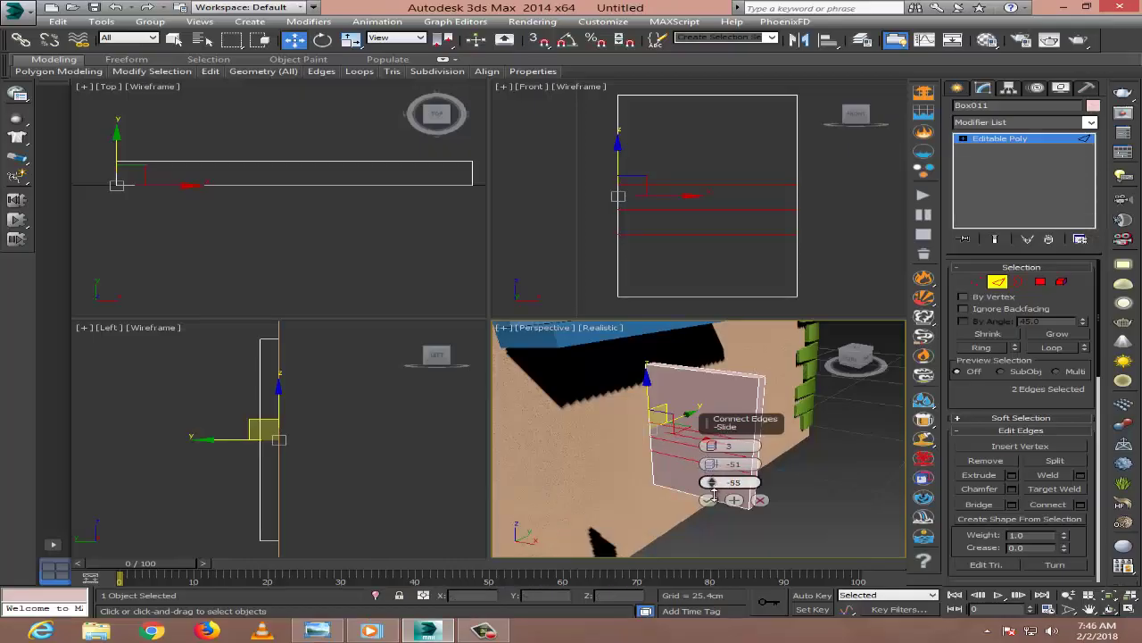
click(708, 499)
Add vertical connecting edges across the box.
key(alt+Tab)
key(alt+Tab)
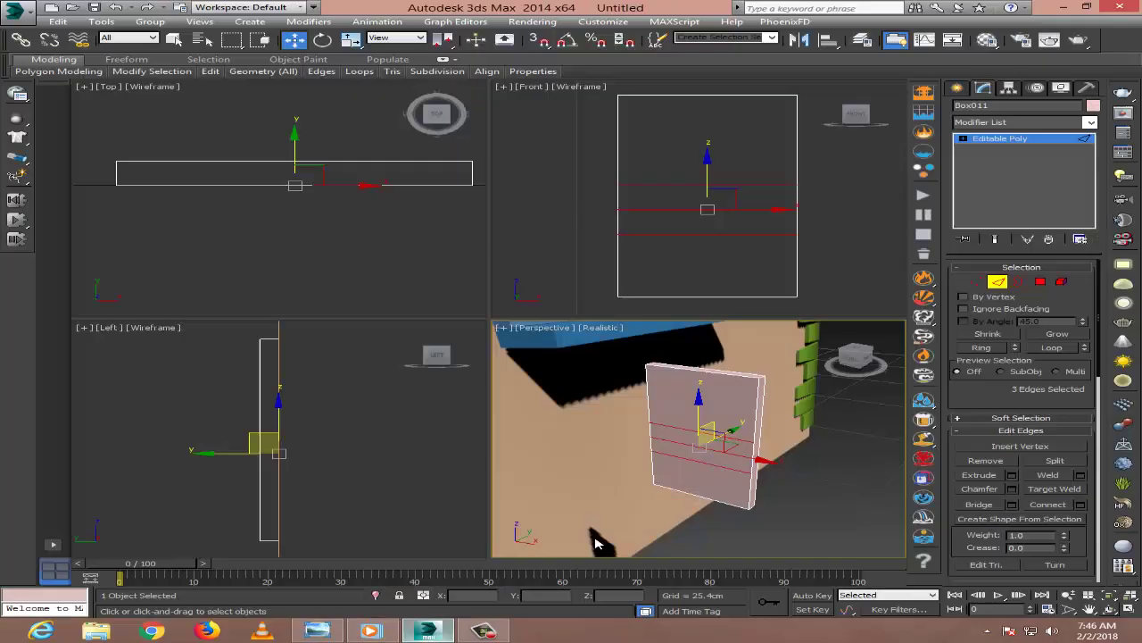
key(ctrl+shift+e)
click(759, 500)
ctrl+click(705, 464)
key(ctrl+shift+e)
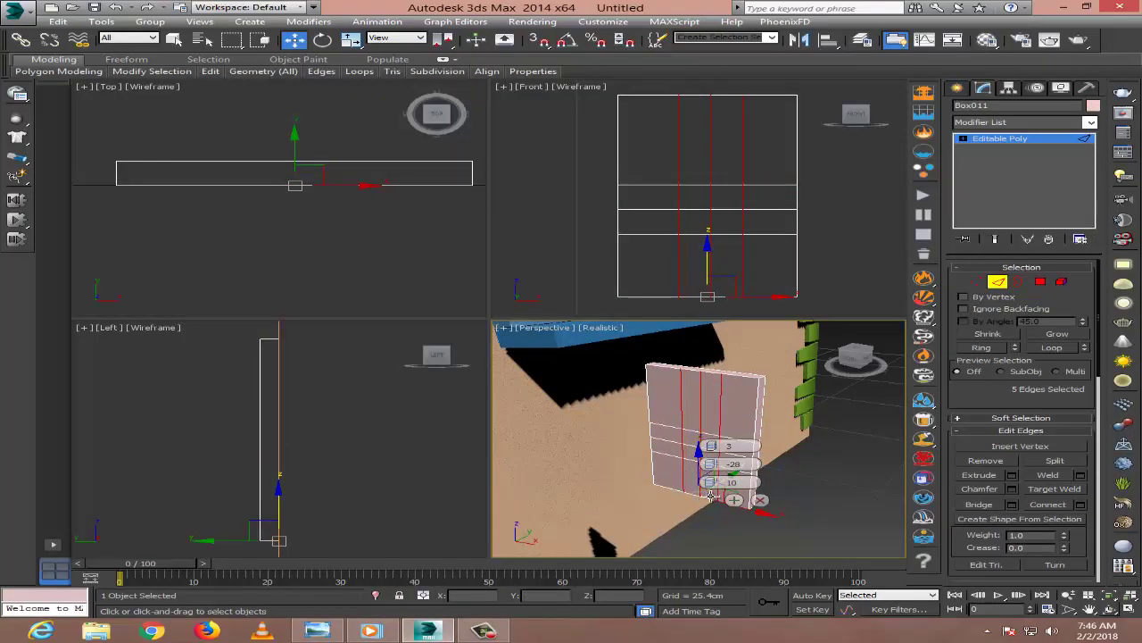
click(710, 497)
Reselect the box's edges from the side, top and angled views.
drag(349, 414, 241, 439)
click(730, 214)
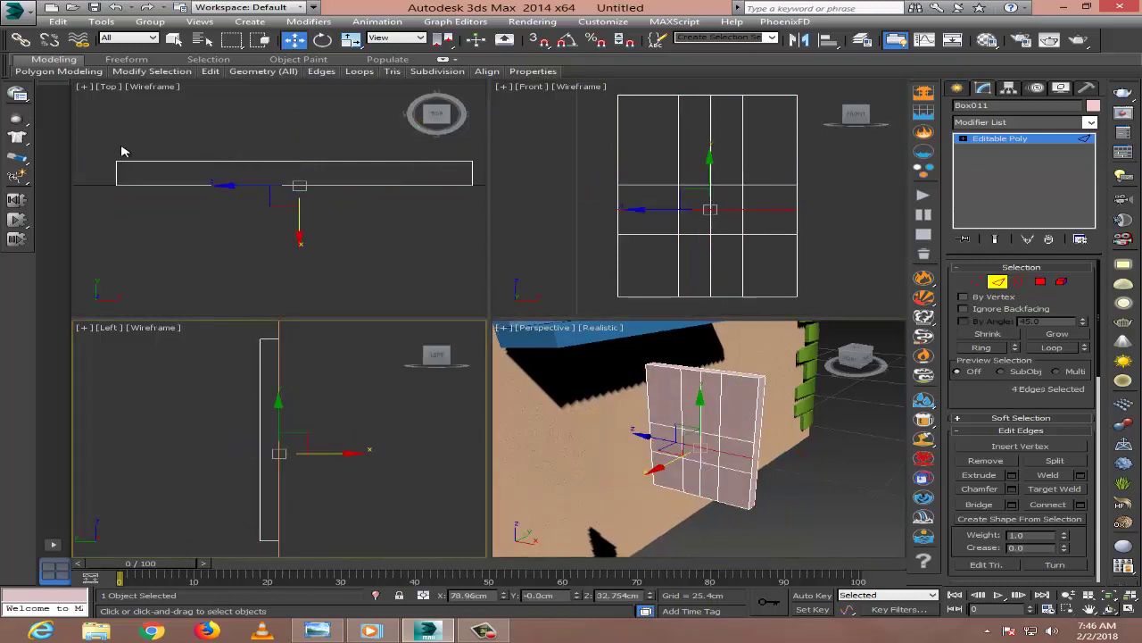
drag(123, 150, 477, 179)
click(750, 357)
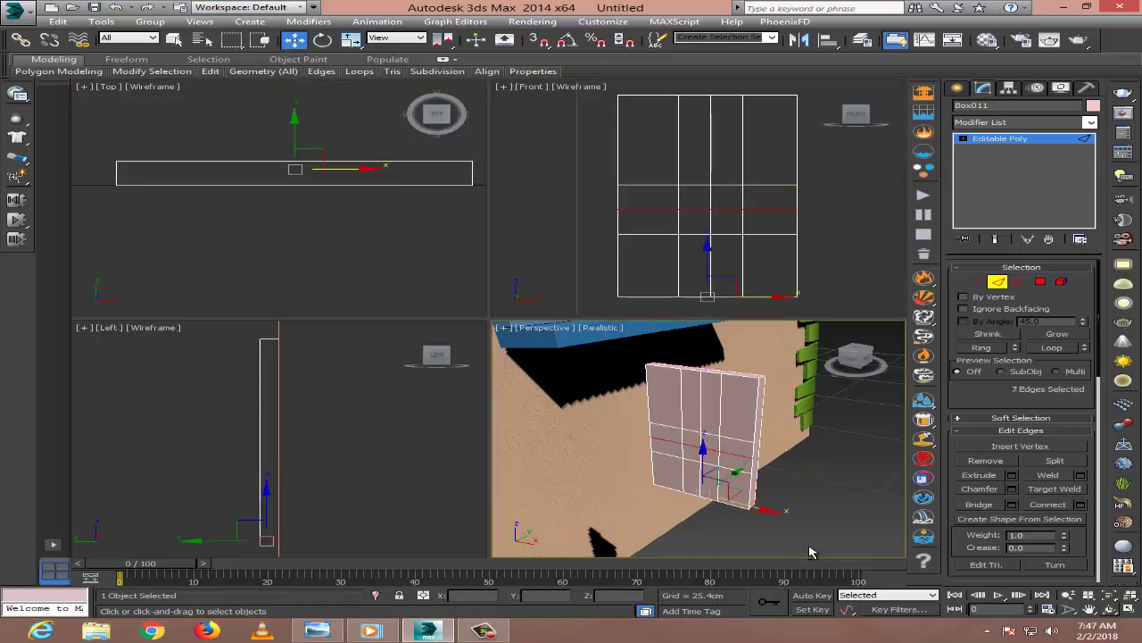
alt+middle_drag(696, 179, 705, 206)
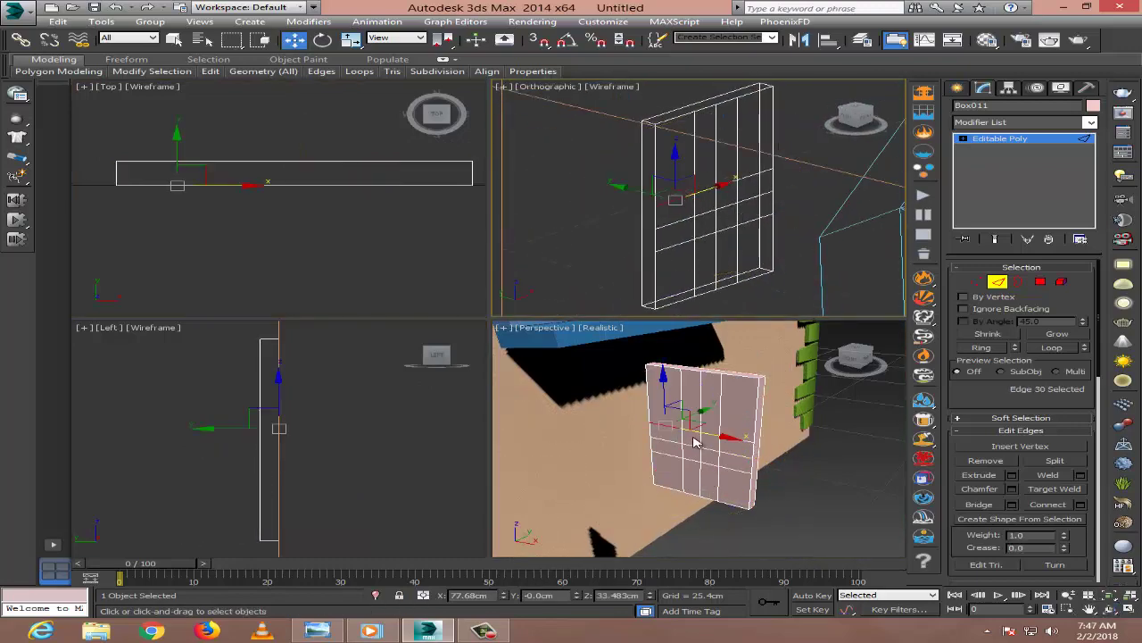
alt+drag(696, 441, 733, 456)
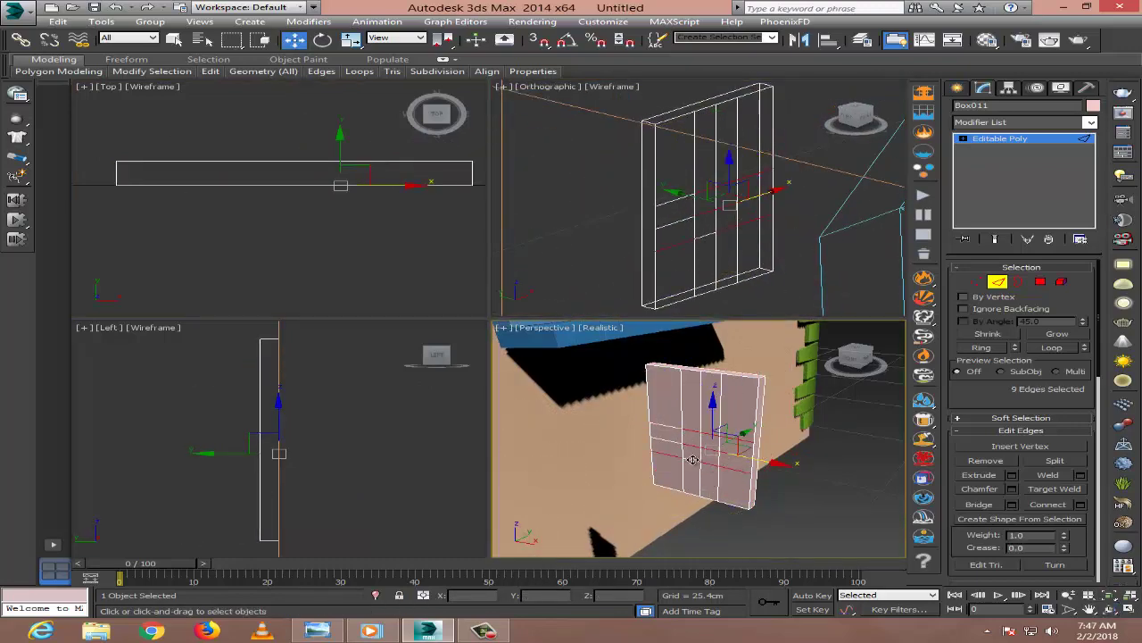
mouse_move(732, 205)
alt+middle_down()
mouse_move(766, 197)
mouse_move(741, 209)
alt+middle_up()
key(f)
mouse_move(679, 429)
alt+middle_down()
mouse_move(615, 462)
mouse_move(696, 464)
alt+middle_up()
Select the three vertical front-face edges and preview a 3-segment horizontal connect.
key(w)
click(713, 492)
double_click(678, 436)
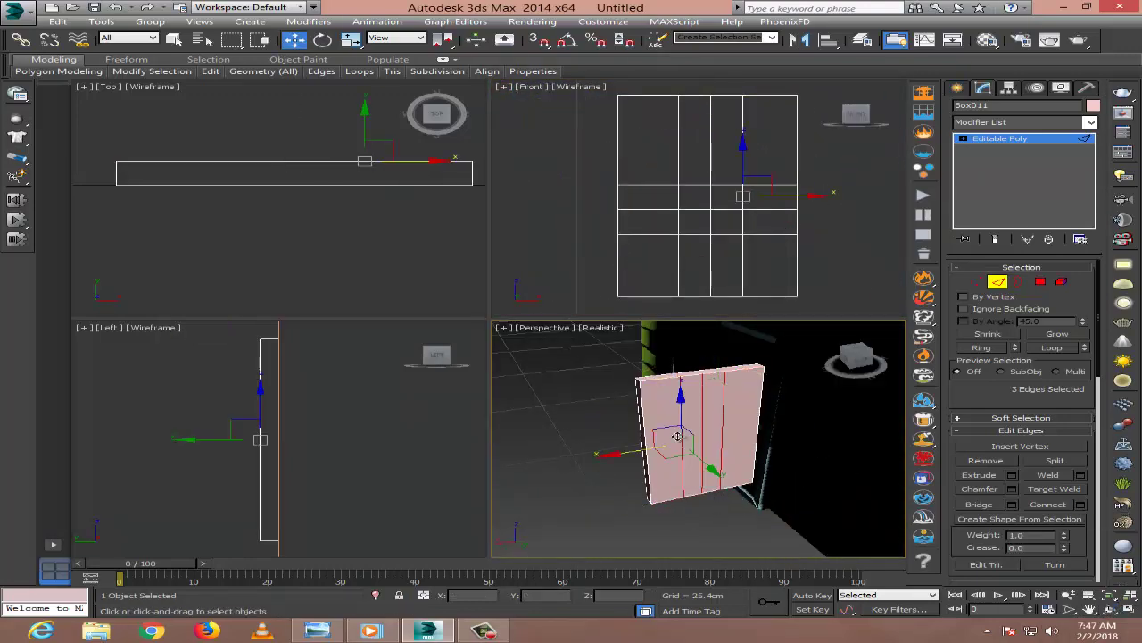
ctrl+click(761, 397)
key(ctrl+shift+e)
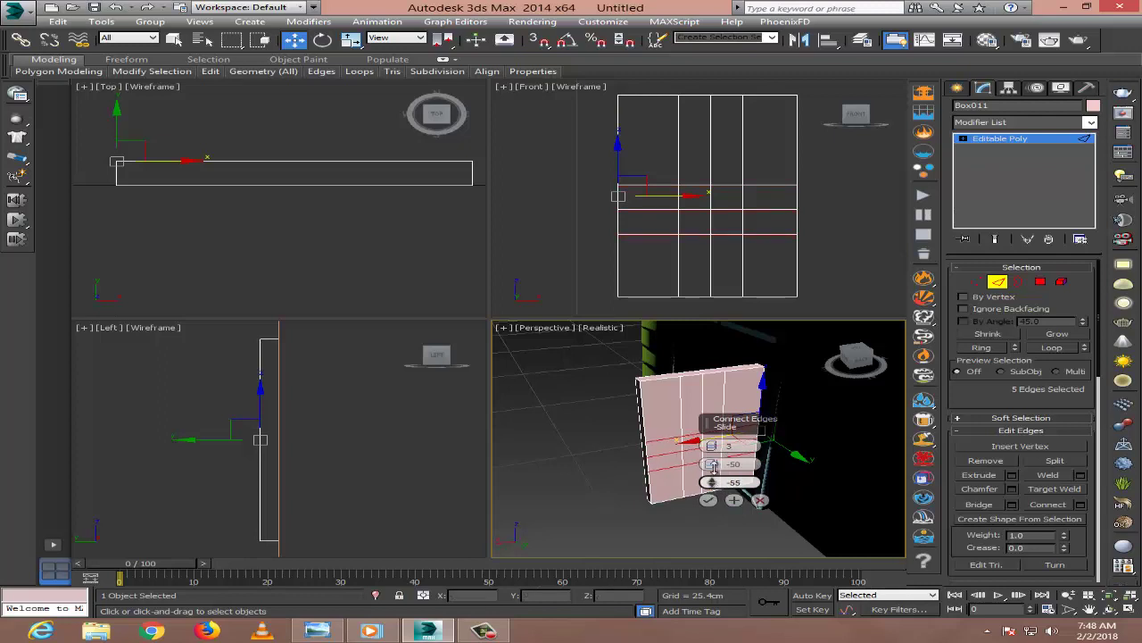
Commit the new connecting edges and push Box011's lower-half edge rows slightly outward.
click(709, 501)
click(643, 219)
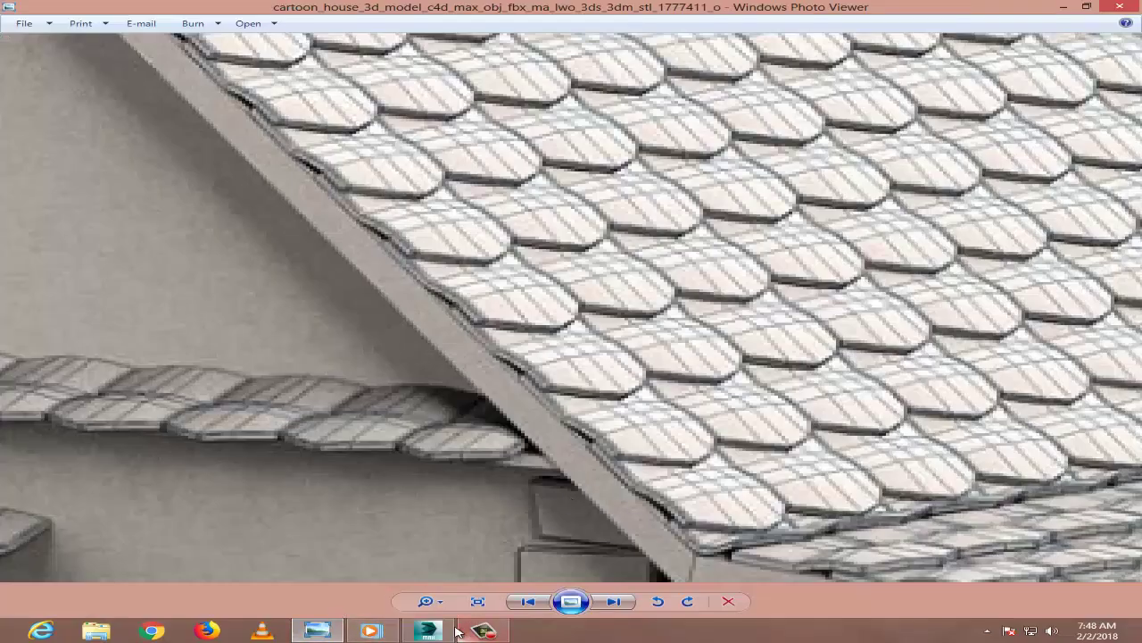
click(454, 631)
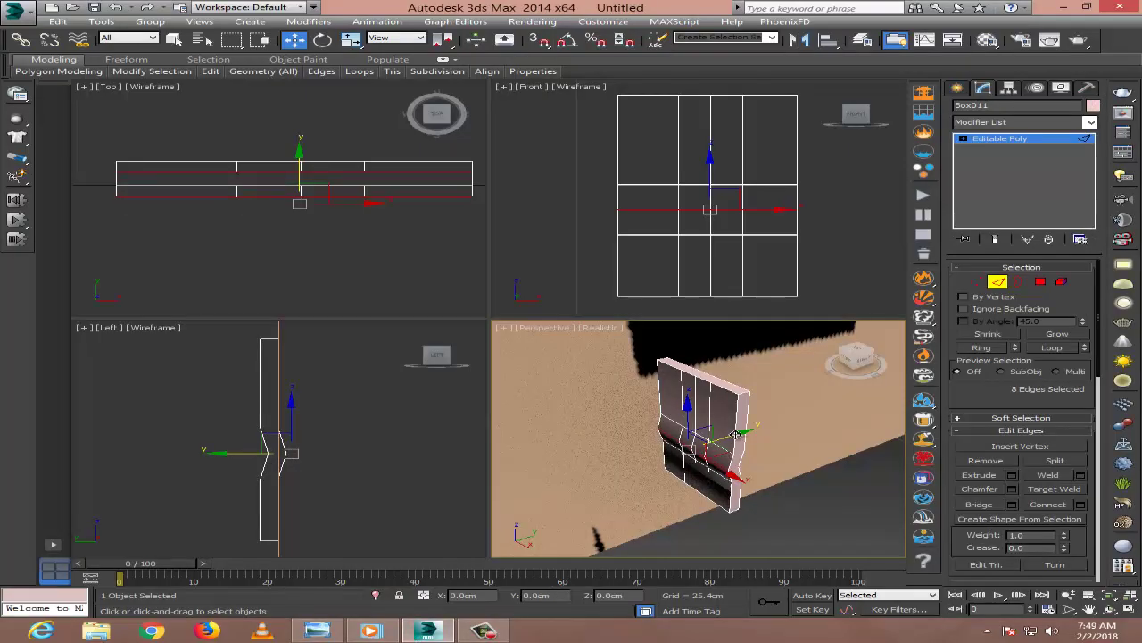
drag(602, 308, 814, 255)
drag(711, 447, 737, 446)
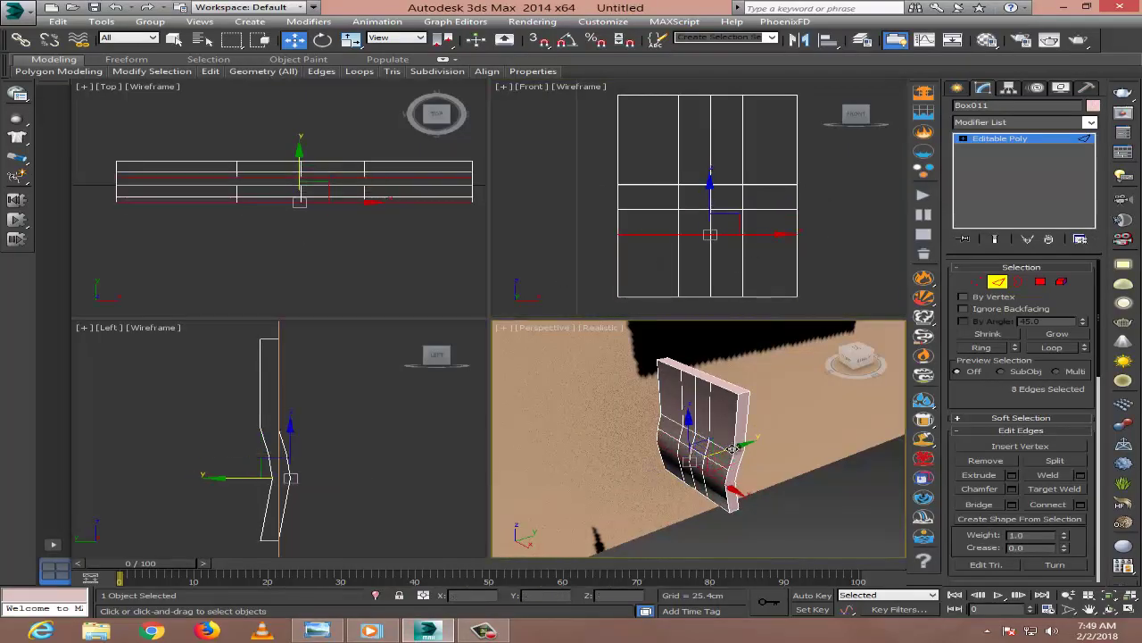
Nudge the bottom edge row, select the middle edge row, and check the roof-tile reference photo.
drag(607, 308, 854, 255)
drag(737, 469, 743, 473)
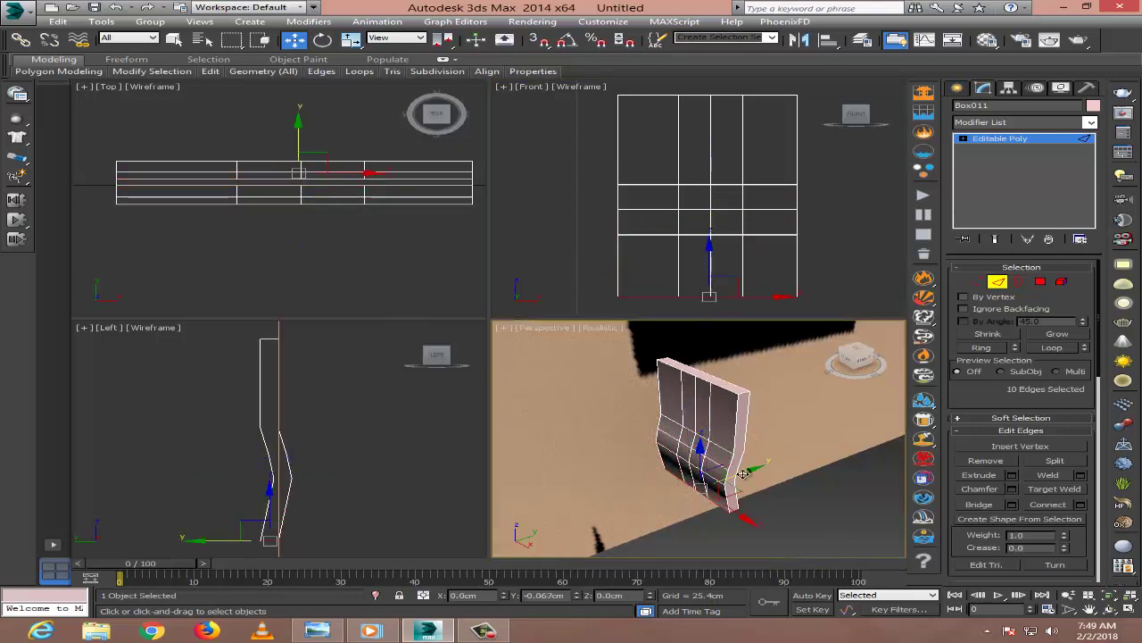
drag(830, 205, 566, 242)
click(734, 446)
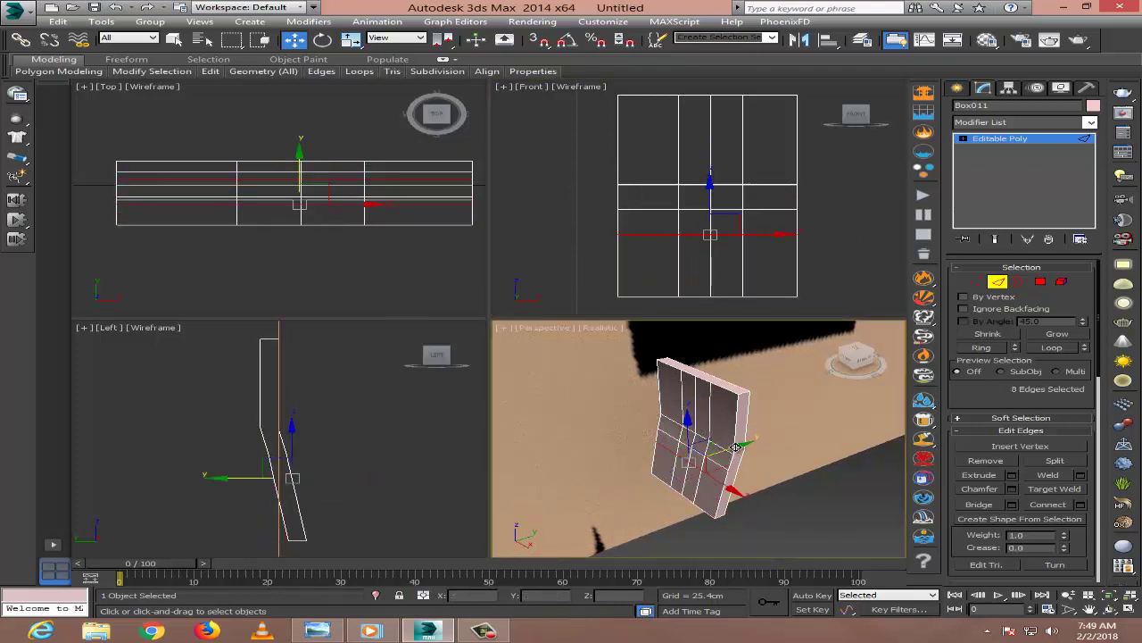
drag(561, 166, 867, 202)
key(ctrl+z)
click(741, 430)
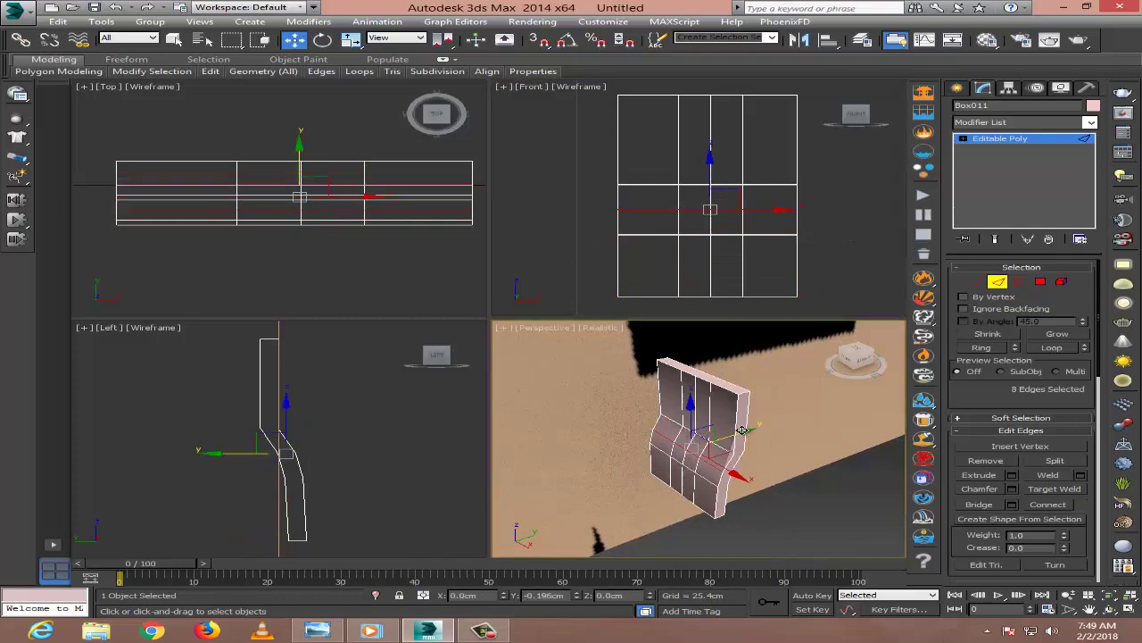
click(317, 631)
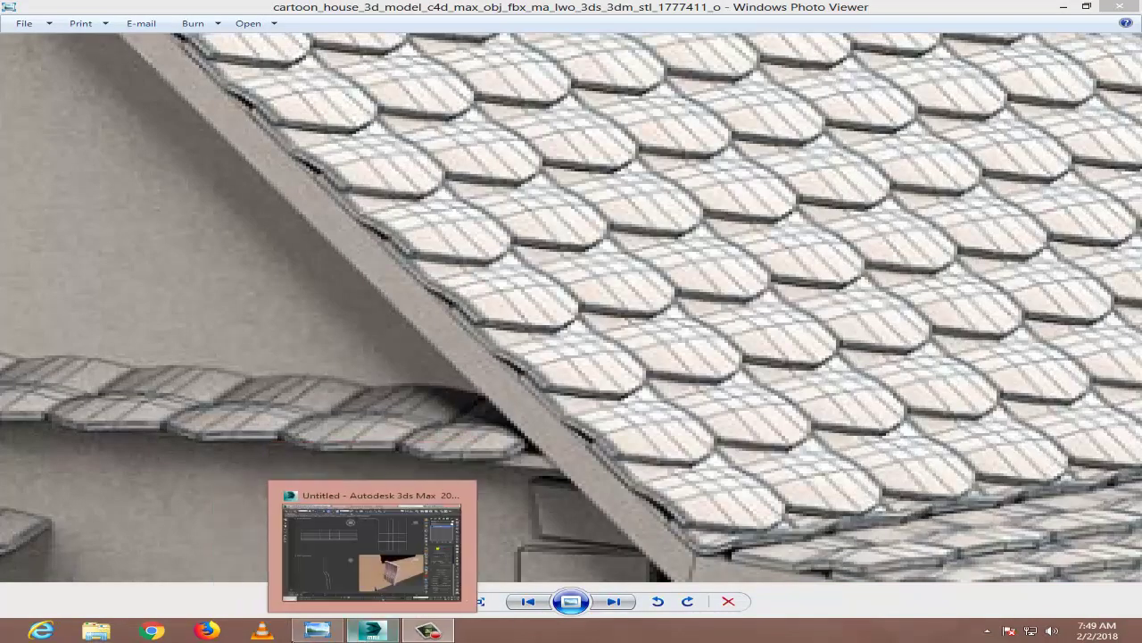
key(alt+Tab)
Connect the slab's lower vertical and front edges with new edge loops.
alt+middle_drag(718, 404, 741, 455)
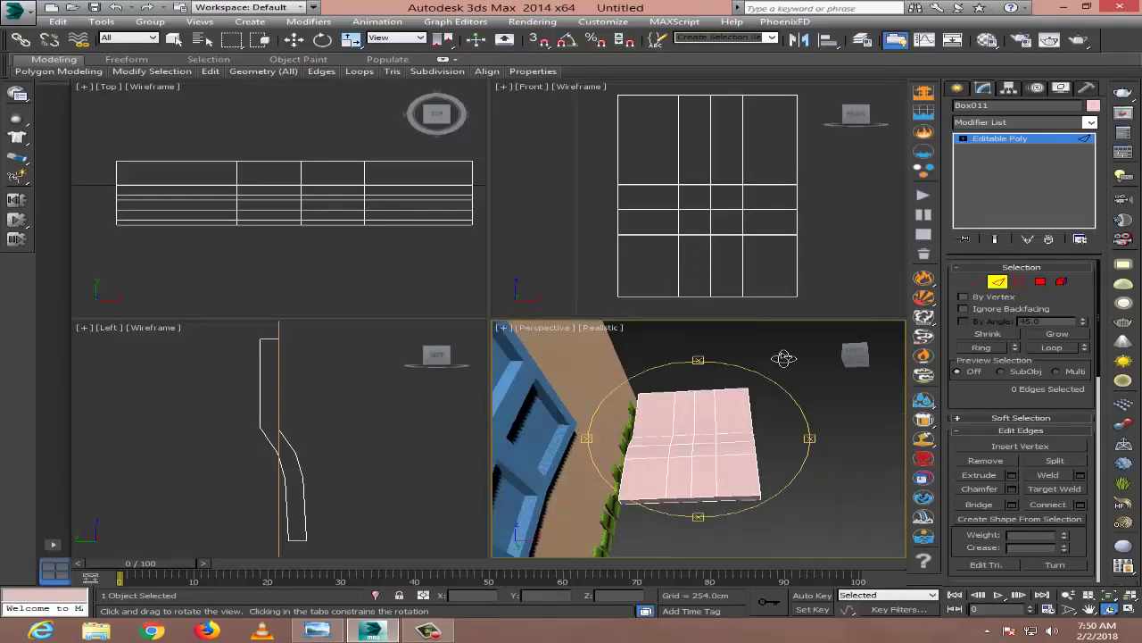
scroll(746, 477, down, 3)
key(ctrl+z)
drag(586, 461, 582, 457)
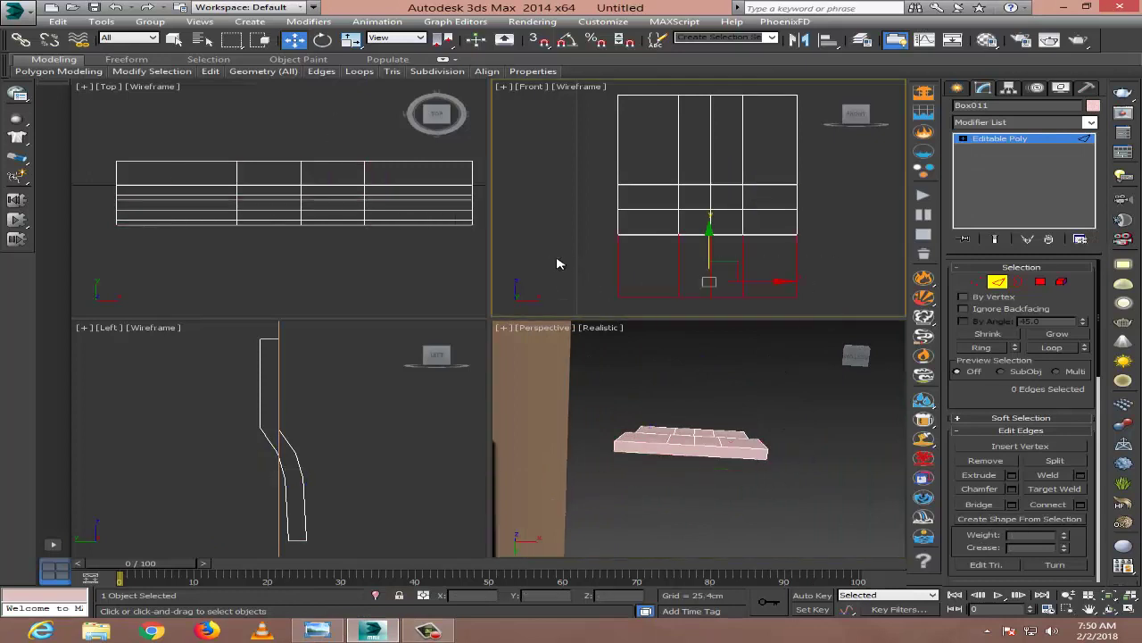
drag(103, 213, 511, 215)
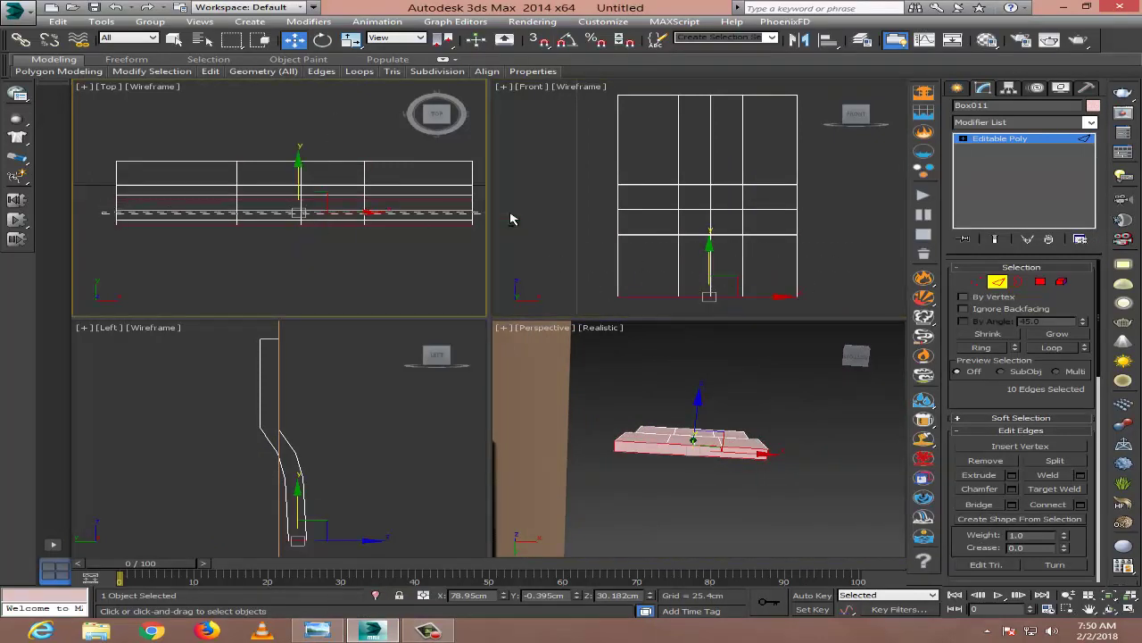
click(1006, 505)
middle_click(683, 493)
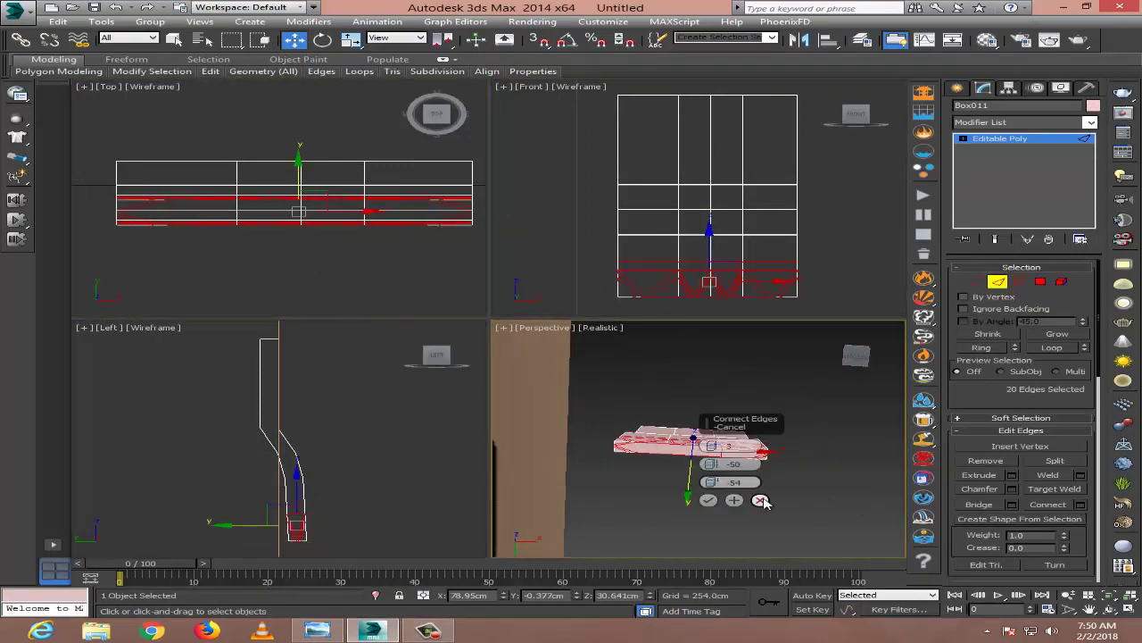
click(701, 497)
Add another edge to the selection and connect it with a second set of edge loops.
alt+middle_drag(701, 497, 705, 487)
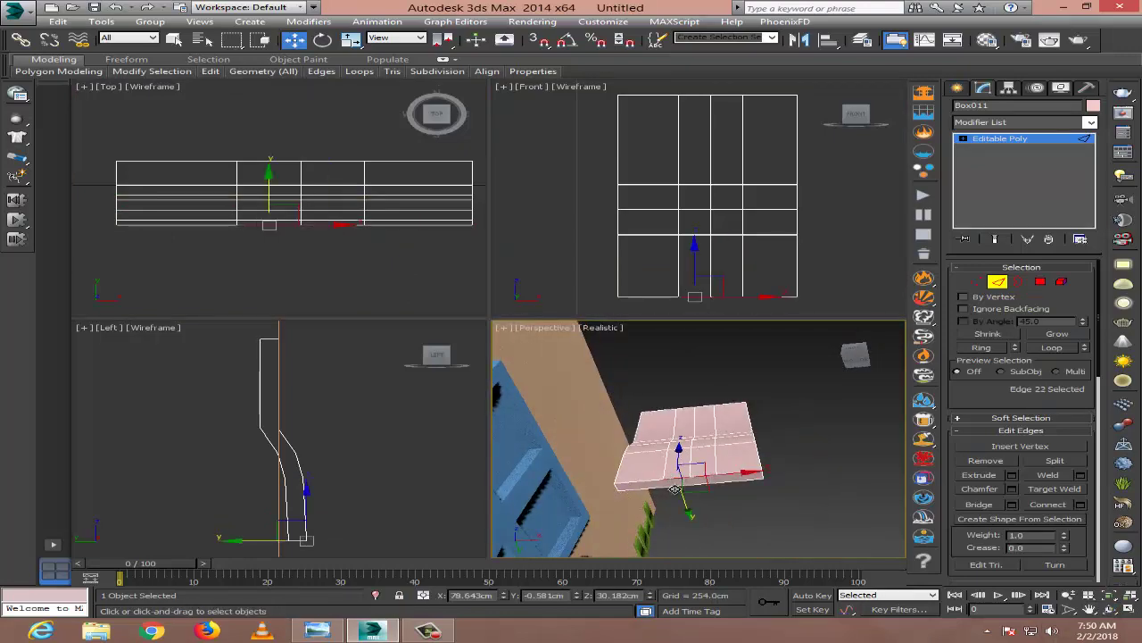
ctrl+click(754, 469)
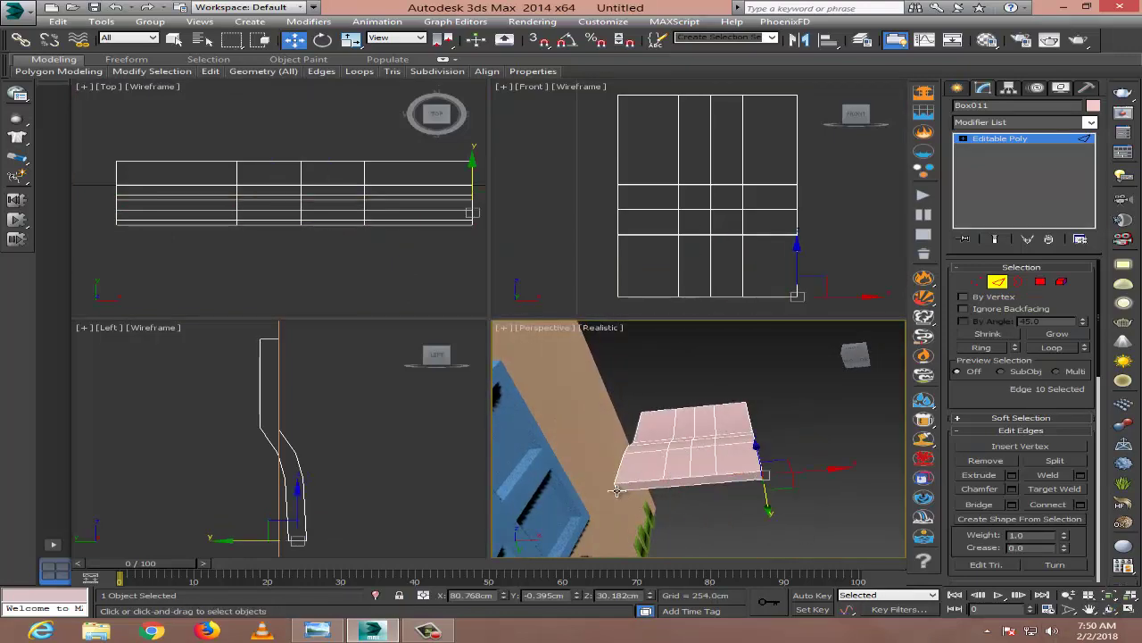
key(ctrl+shift+e)
click(708, 500)
scroll(683, 488, up, 4)
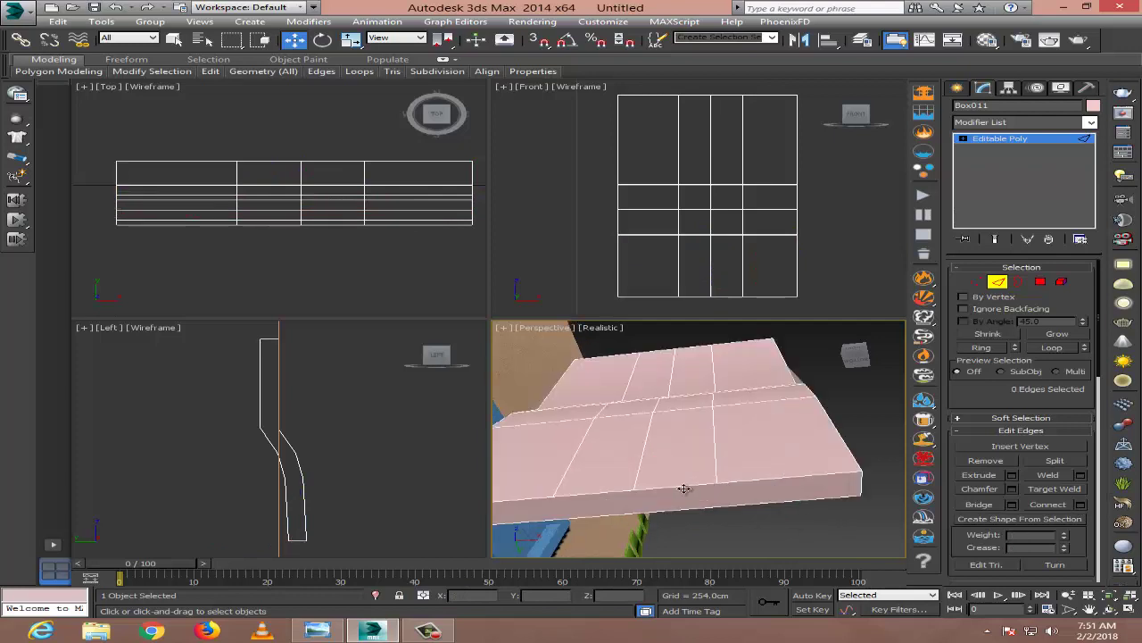
Pull two bottom vertices down so the slab's lower edge dips to a central point.
click(977, 282)
mouse_move(725, 283)
mouse_down()
mouse_move(759, 309)
mouse_move(711, 276)
mouse_move(715, 286)
mouse_up()
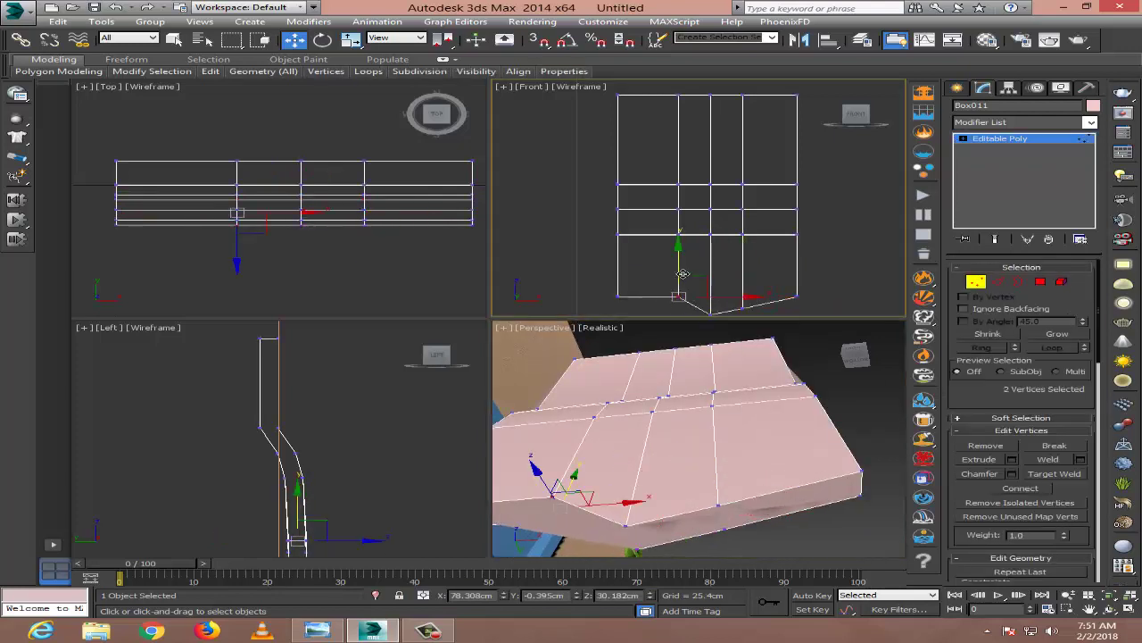
click(571, 268)
key(ctrl+r)
mouse_move(678, 429)
mouse_down()
mouse_move(993, 522)
mouse_move(821, 416)
mouse_up()
Glance at the reference roof image, then return to the house scene and orbit around it.
key(alt+Tab)
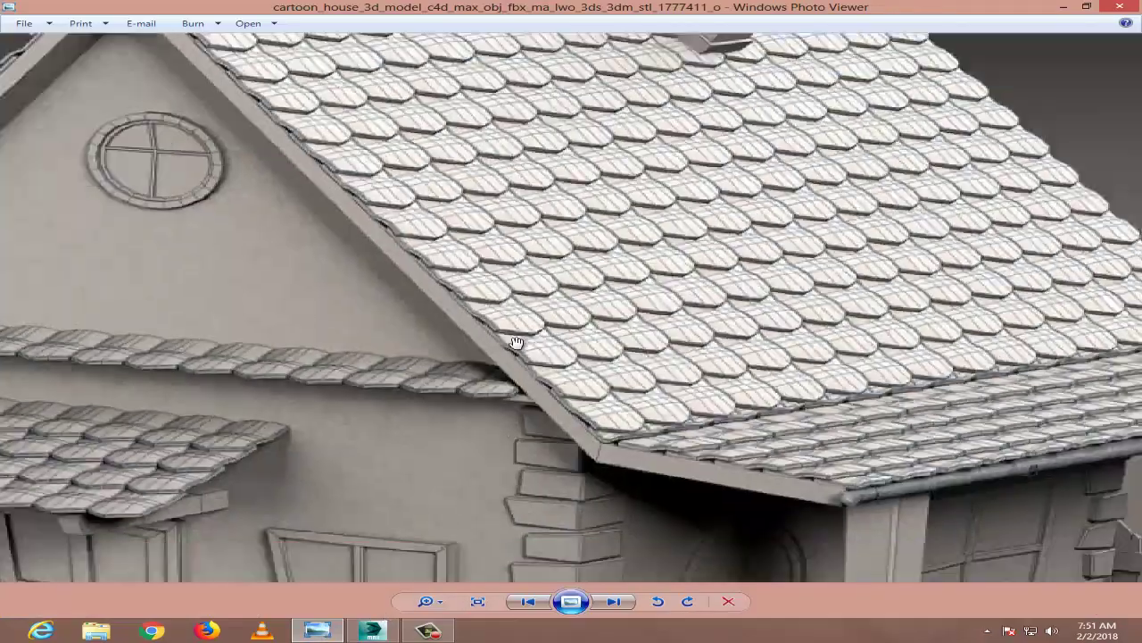
scroll(516, 342, down, 2)
click(339, 633)
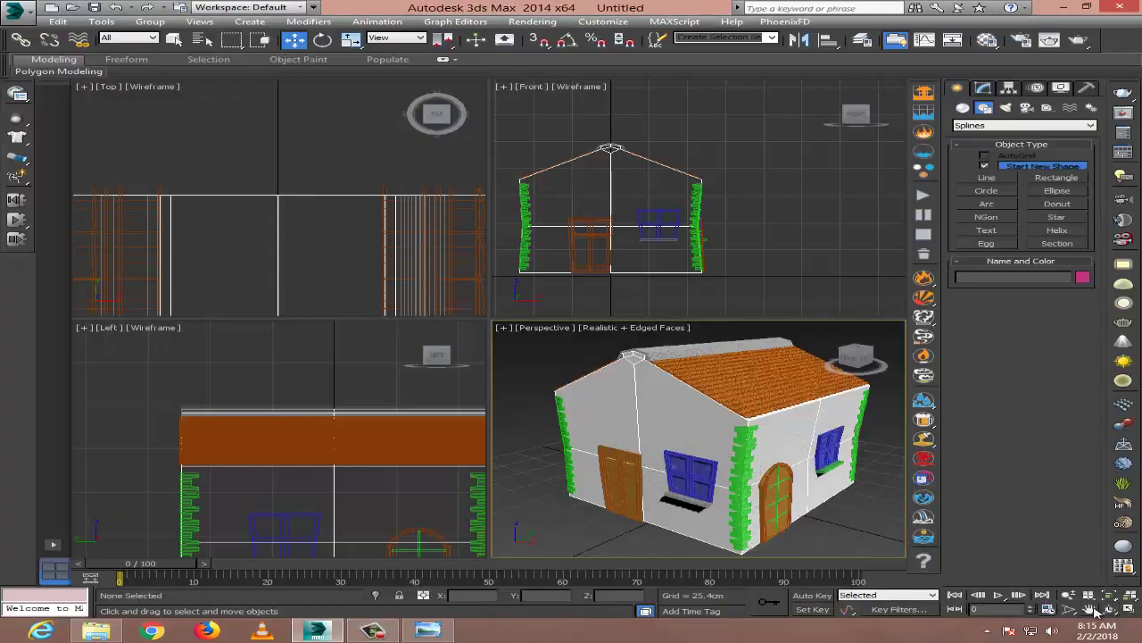
drag(759, 446, 697, 447)
Export the house scene, replacing the existing file, and render the Perspective view.
click(16, 9)
click(63, 214)
click(639, 360)
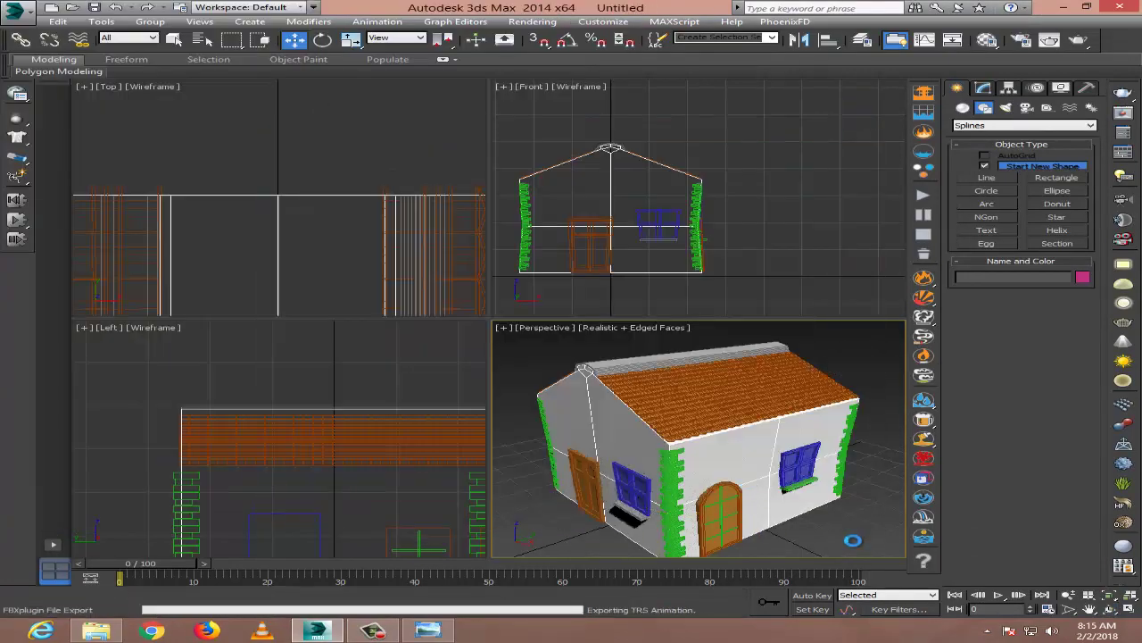
key(shift+q)
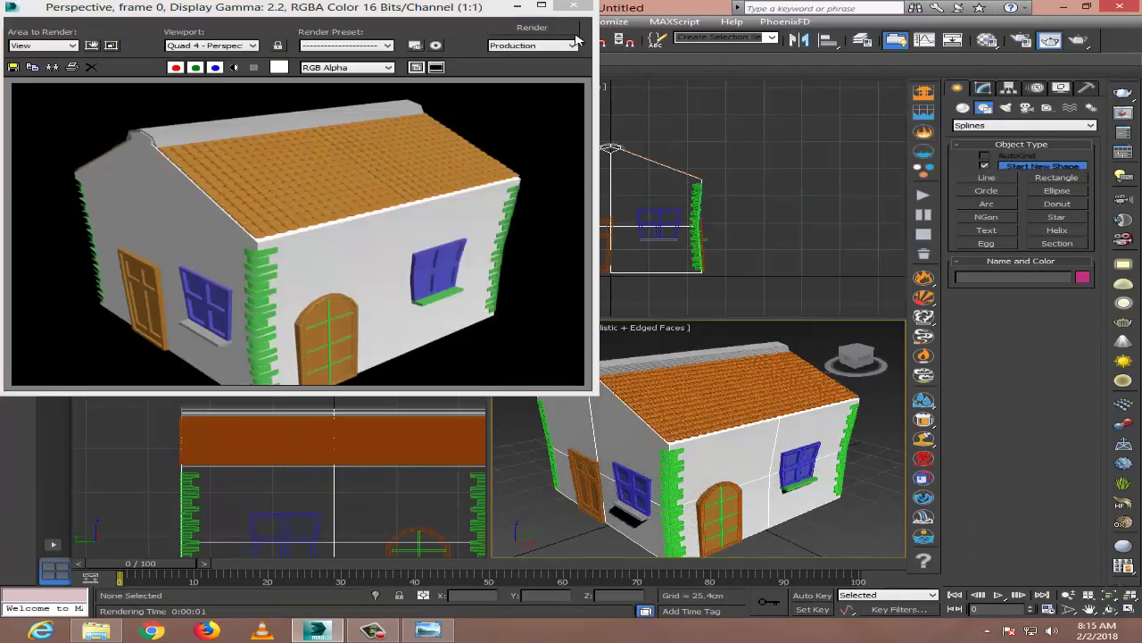
key(alt+Tab)
Chamfer the sloping gable edges of Box001 in Edge mode.
click(316, 630)
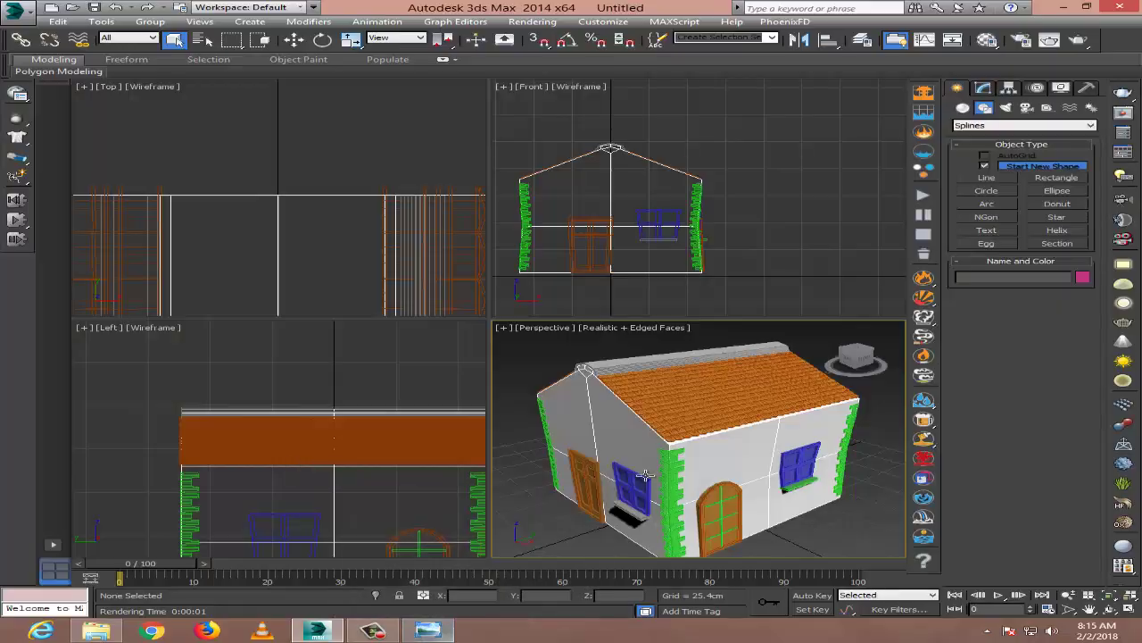
alt+middle_drag(678, 428, 627, 356)
scroll(628, 355, up, 5)
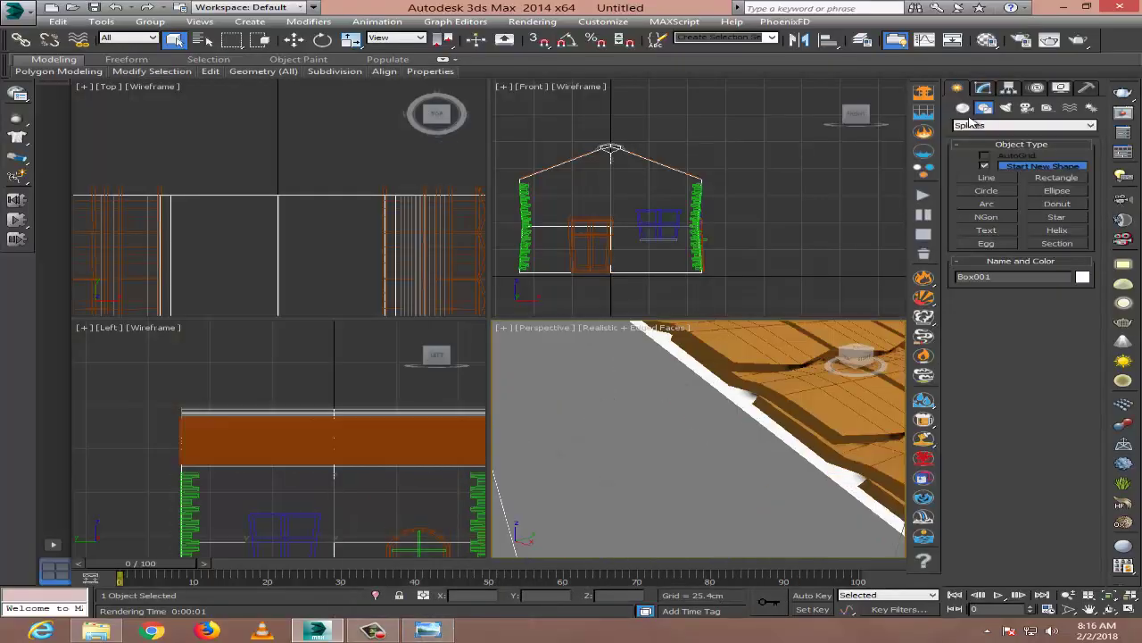
key(2)
alt+middle_drag(716, 392, 733, 393)
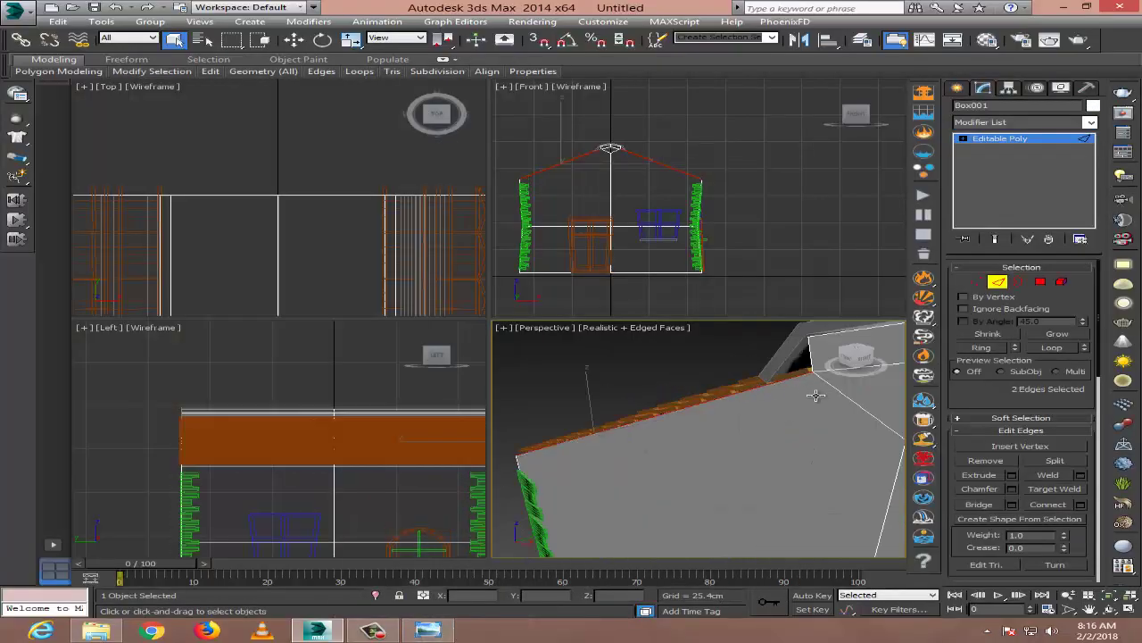
alt+middle_drag(815, 395, 767, 420)
click(1011, 489)
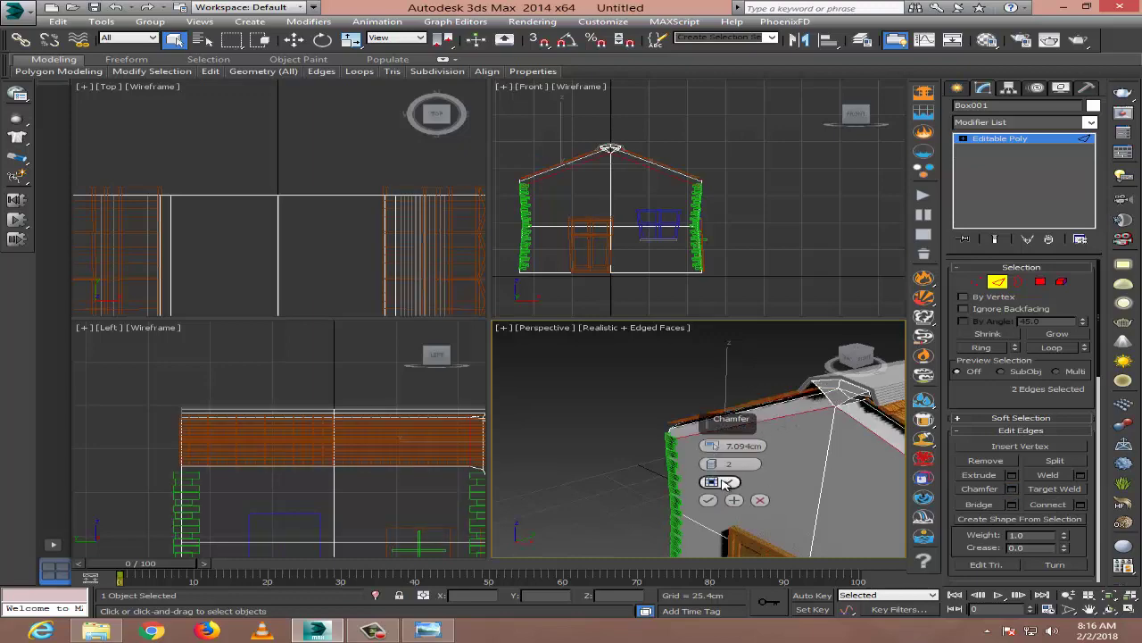
click(708, 500)
Orbit around the house to inspect the chamfered gable edge.
mouse_move(764, 474)
alt+middle_down()
mouse_move(879, 410)
mouse_move(803, 406)
alt+middle_up()
key(w)
click(800, 403)
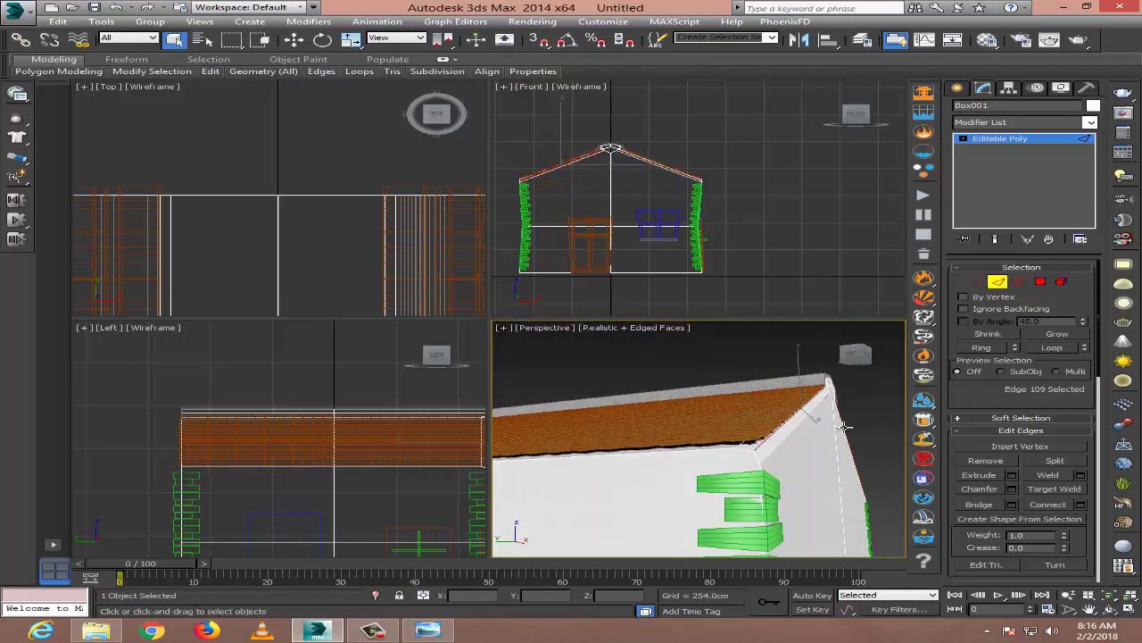
alt+middle_drag(774, 468, 705, 474)
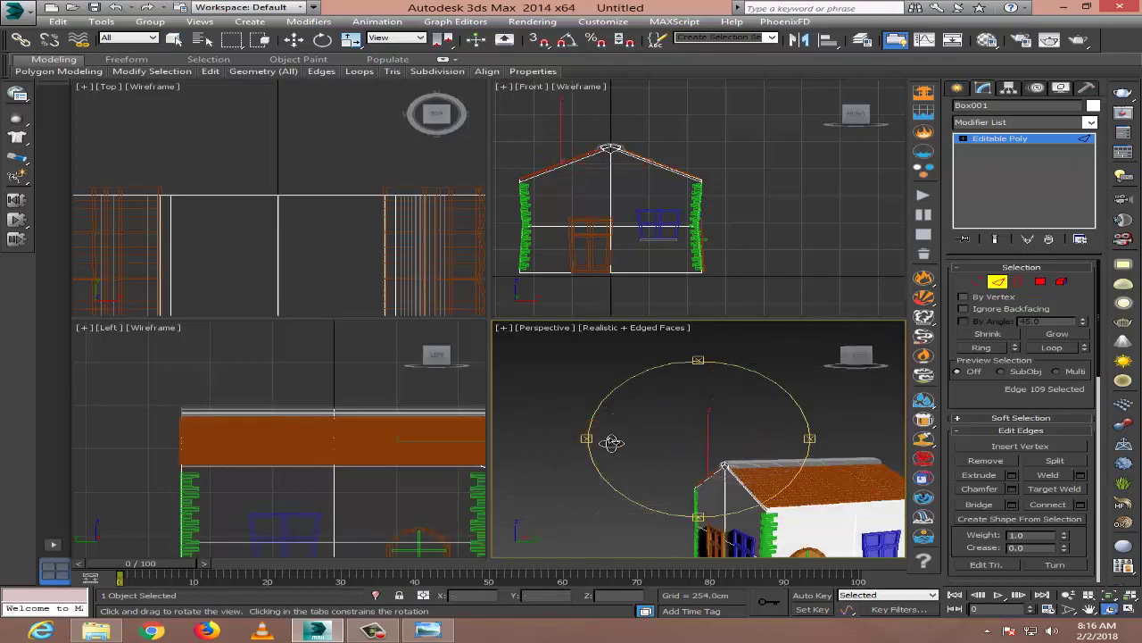
scroll(705, 473, up, 5)
scroll(683, 412, down, 2)
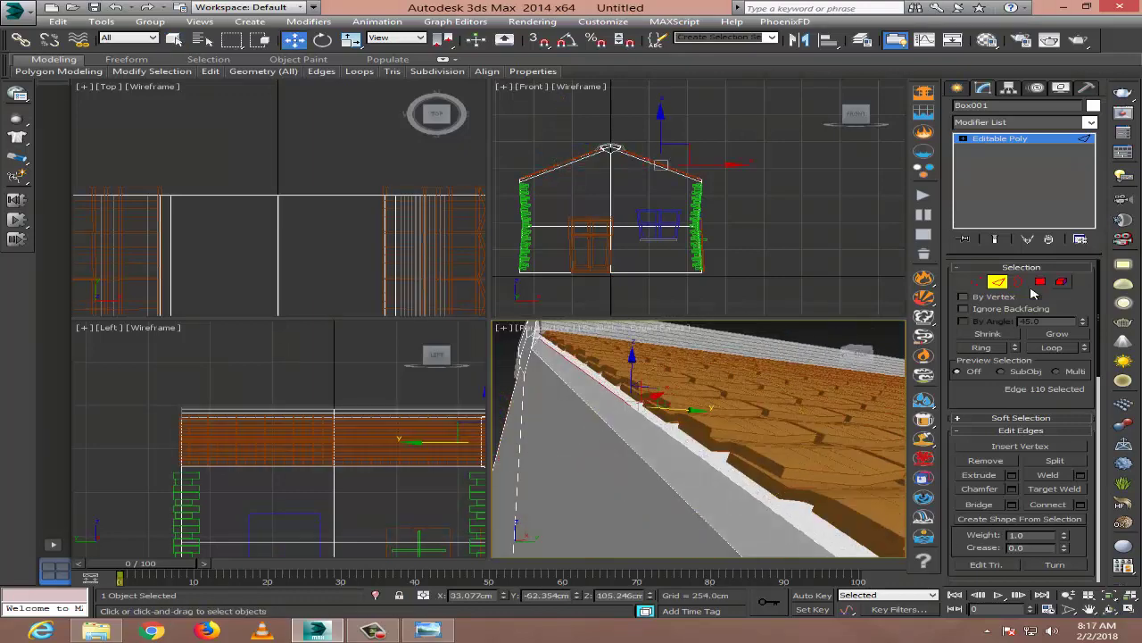
Select the roof-edge and ridge polygons along the gables in Polygon mode.
key(4)
click(669, 437)
scroll(670, 438, down, 5)
mouse_move(669, 438)
alt+middle_down()
mouse_move(651, 420)
mouse_move(655, 393)
alt+middle_up()
shift+click(651, 420)
key(w)
scroll(648, 421, up, 3)
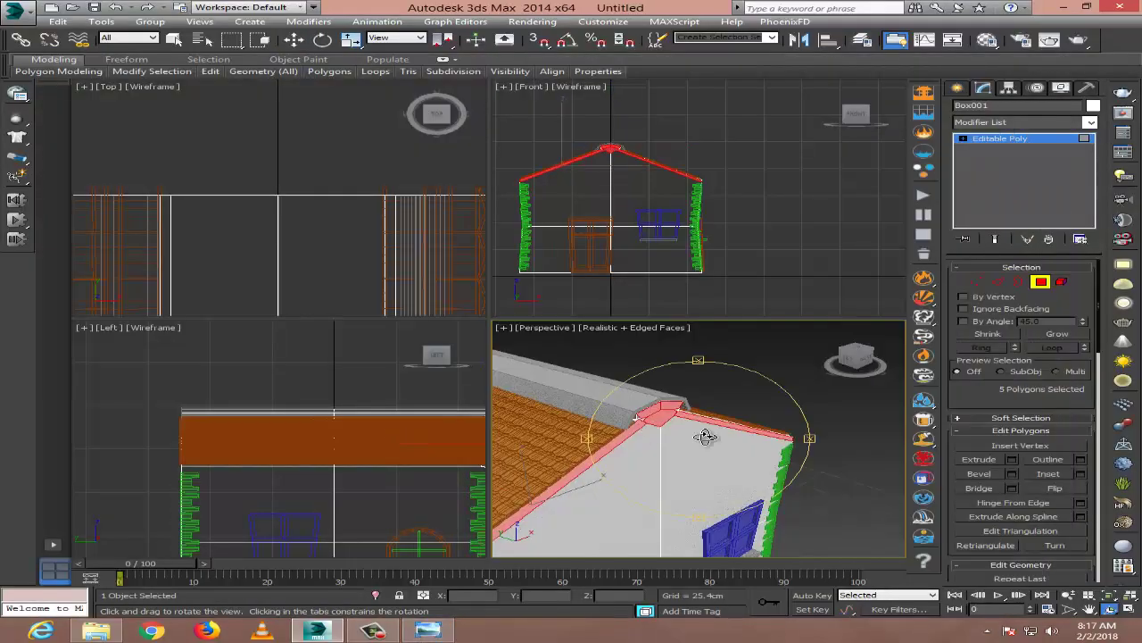
scroll(655, 392, up, 3)
ctrl+click(655, 368)
ctrl+click(714, 392)
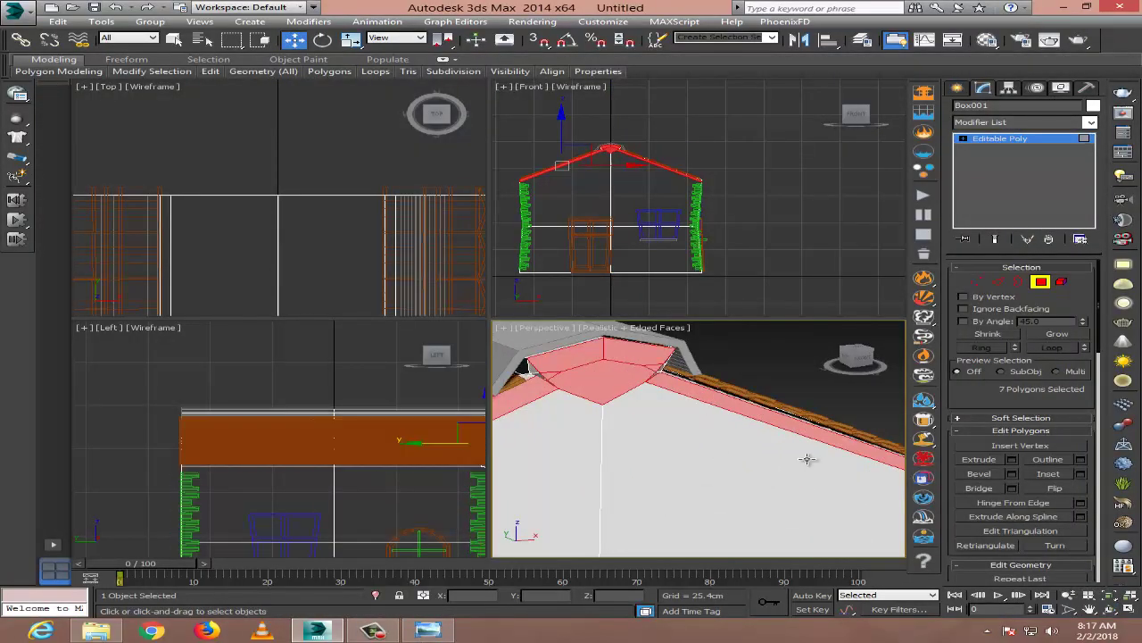
Extrude the selected trim polygons 2.627 cm into a raised roofline strip.
click(1011, 461)
alt+middle_drag(663, 429, 687, 428)
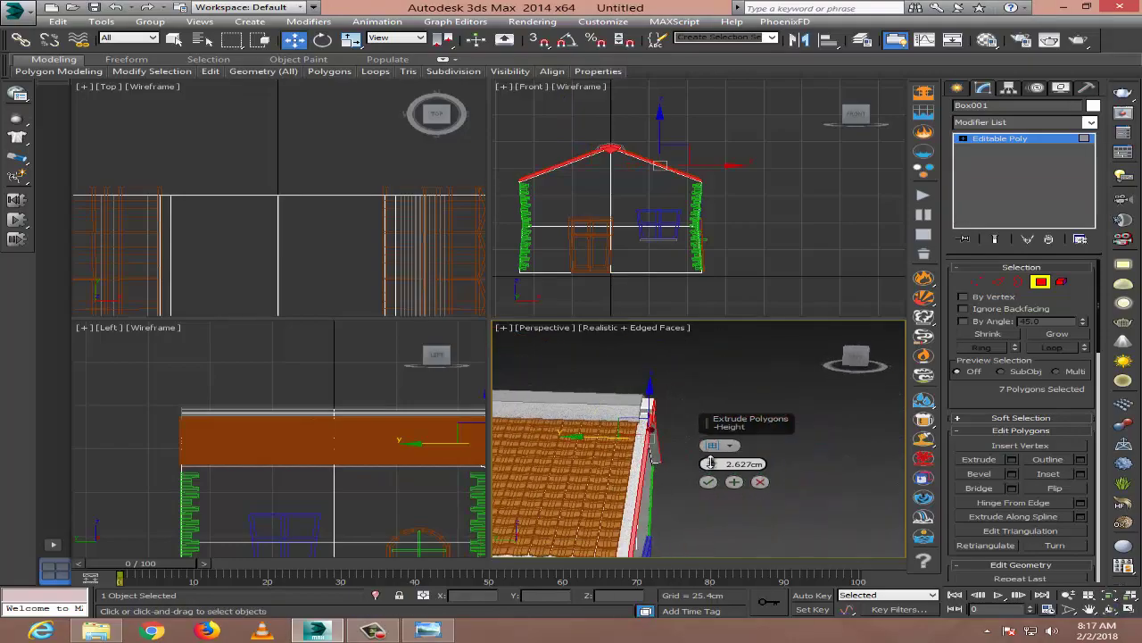
click(446, 629)
click(447, 629)
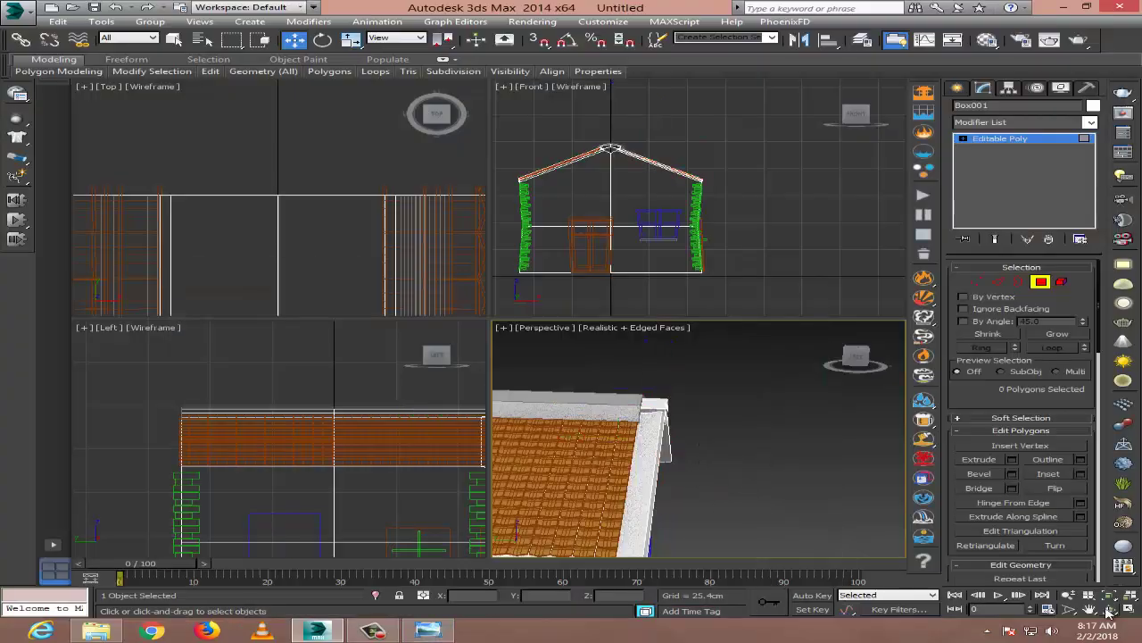
mouse_move(536, 437)
alt+middle_down()
mouse_move(526, 443)
mouse_move(571, 446)
alt+middle_up()
scroll(572, 446, up, 3)
Maximize the Perspective viewport and switch it to plain Shaded display.
key(alt+w)
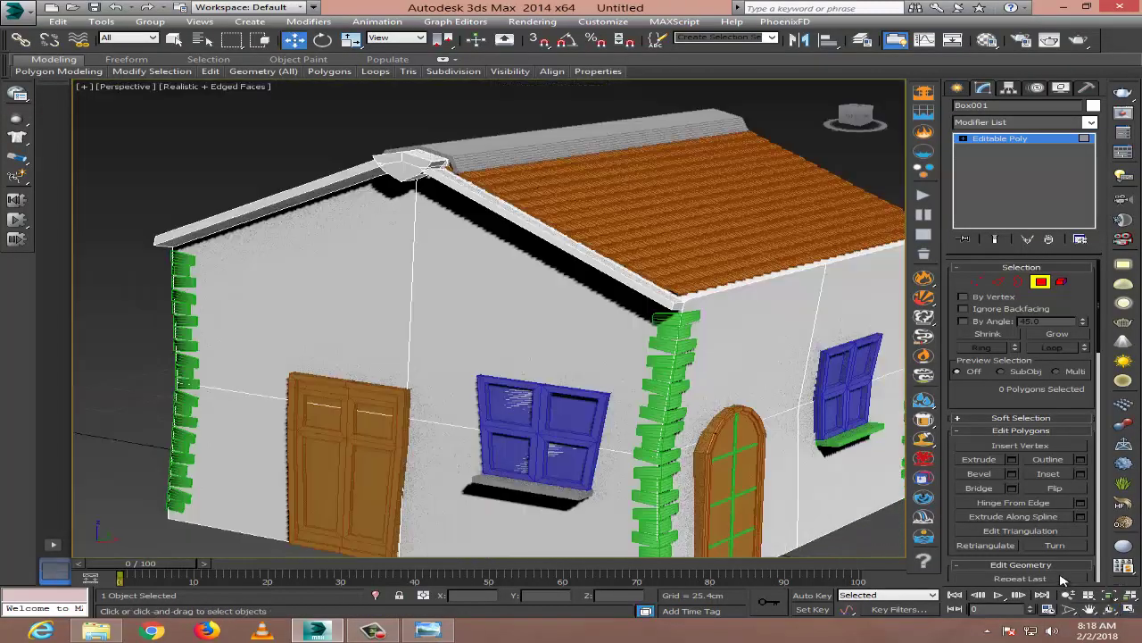
scroll(598, 373, down, 5)
click(192, 87)
click(268, 140)
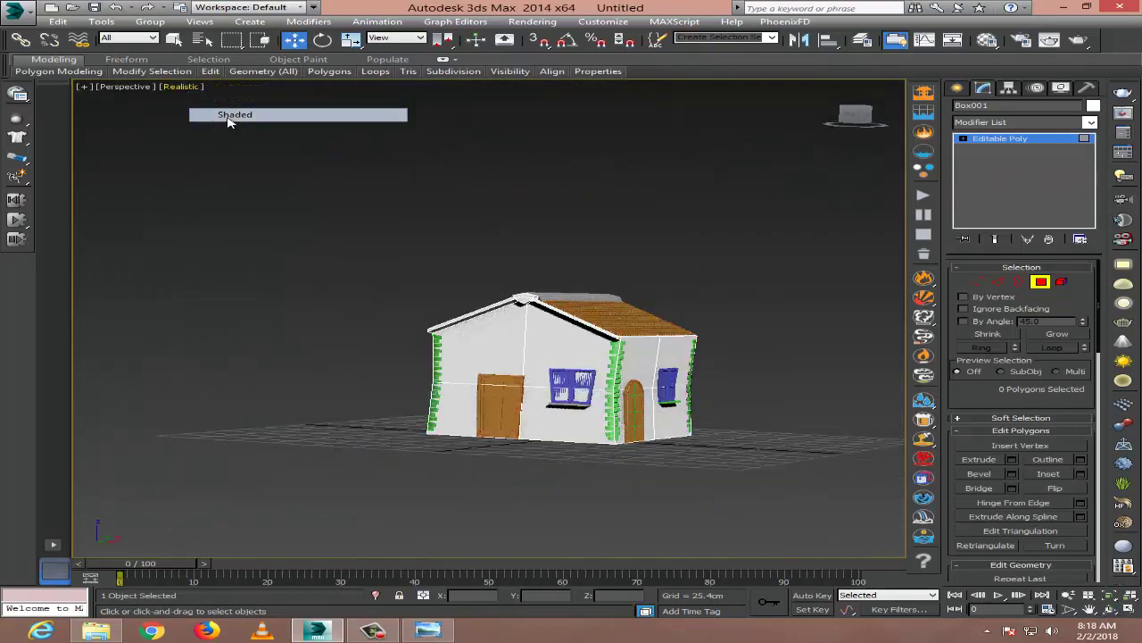
key(F4)
Render a frontal view of the house and select the green corner stones piece.
alt+middle_drag(526, 371, 548, 492)
scroll(549, 492, up, 2)
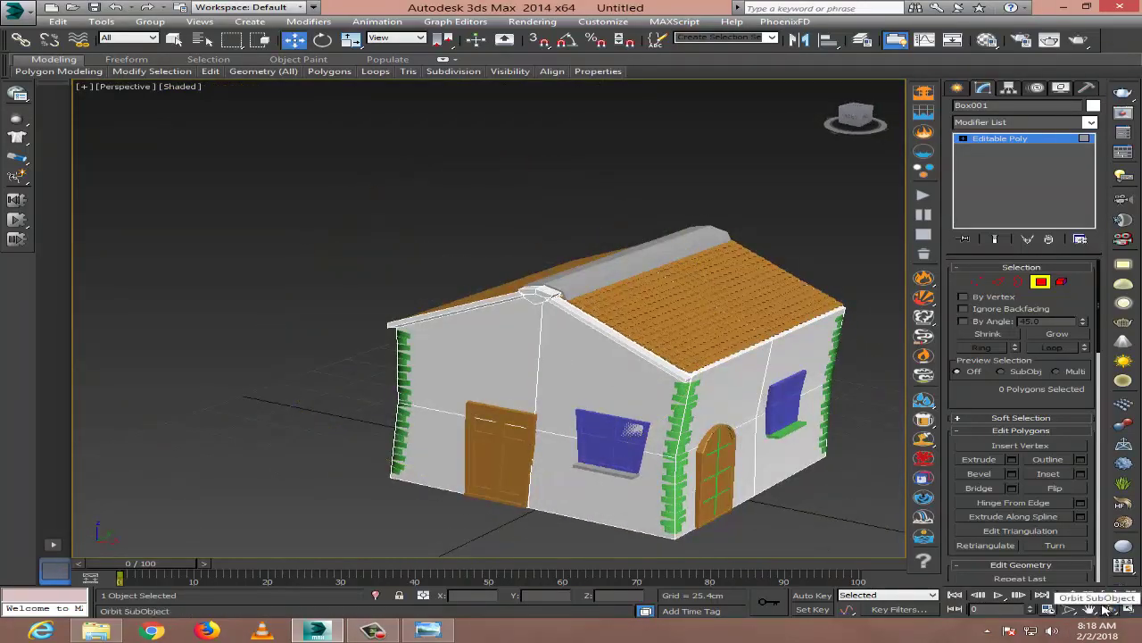
mouse_move(549, 492)
mouse_down()
mouse_move(581, 425)
mouse_move(892, 277)
mouse_up()
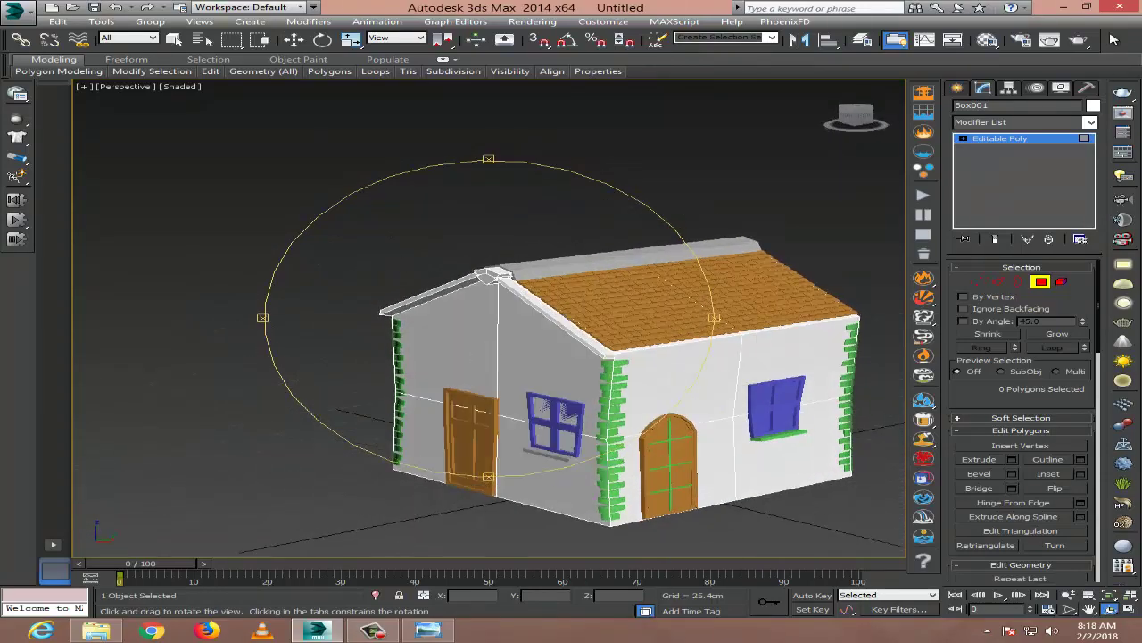
key(shift+q)
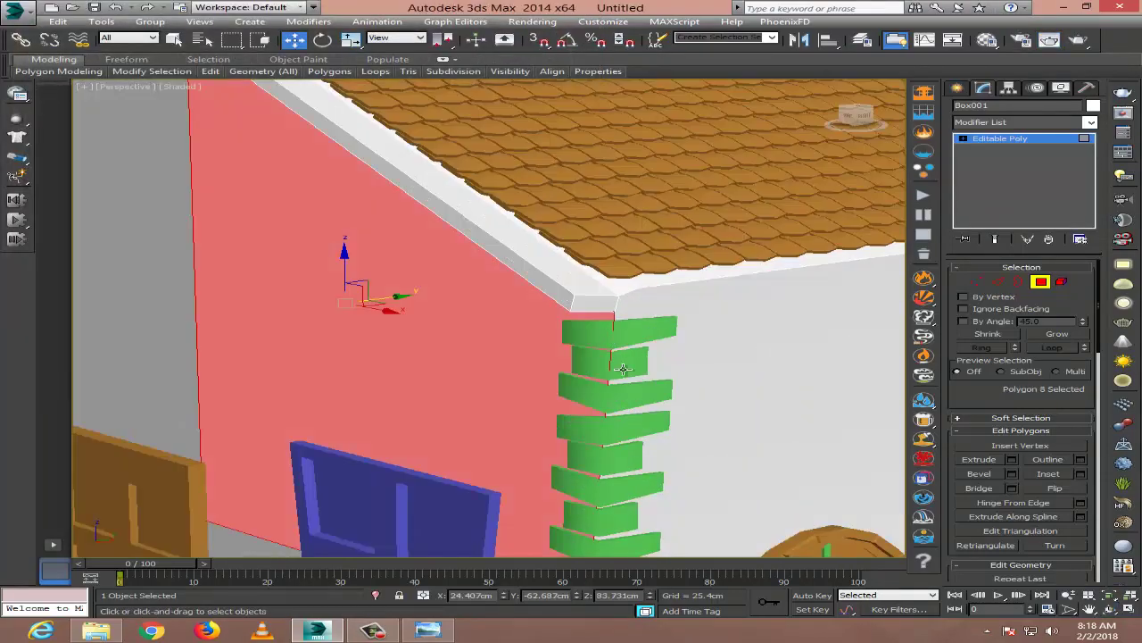
mouse_move(632, 337)
alt+middle_down()
mouse_move(605, 434)
mouse_move(561, 408)
mouse_move(485, 474)
alt+middle_up()
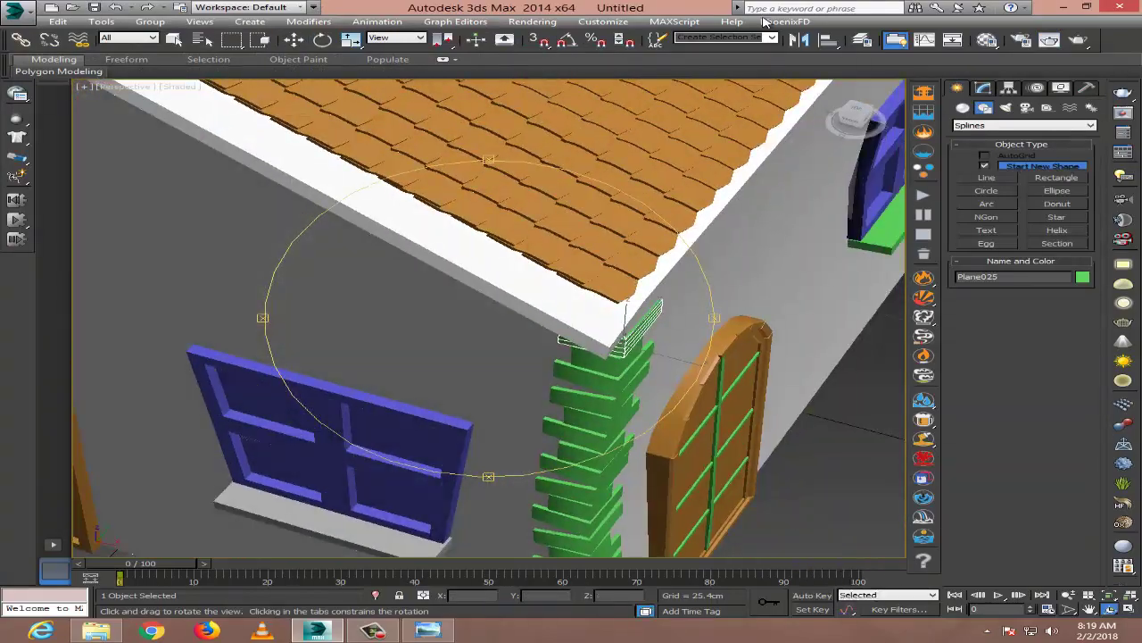
click(1080, 41)
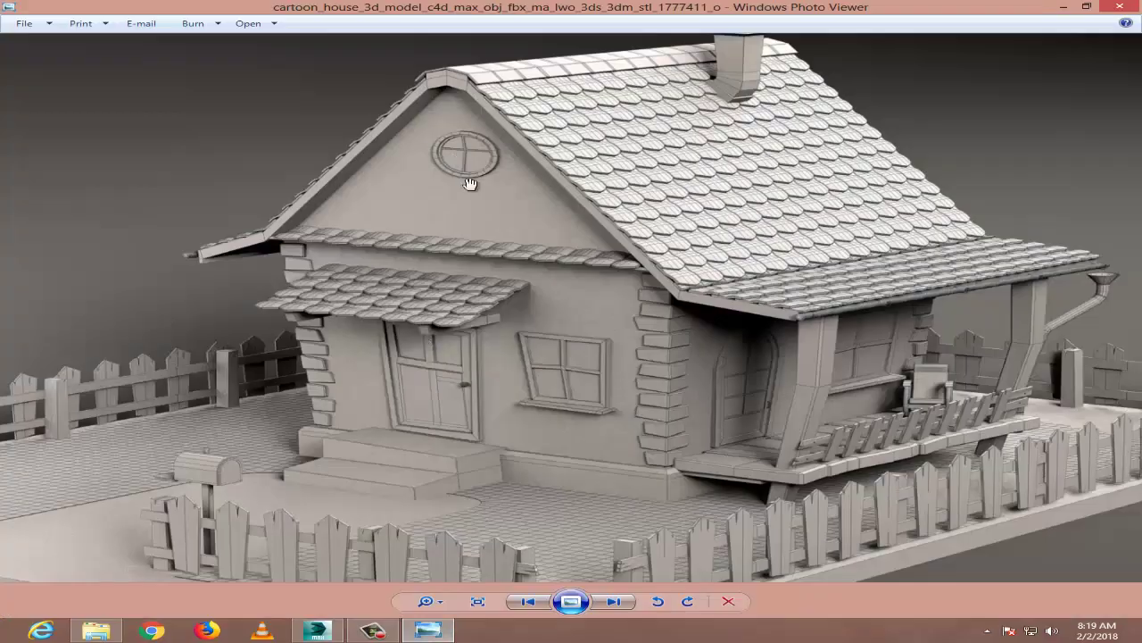
click(317, 630)
Create a small flat cylinder high on the front gable wall.
click(1129, 607)
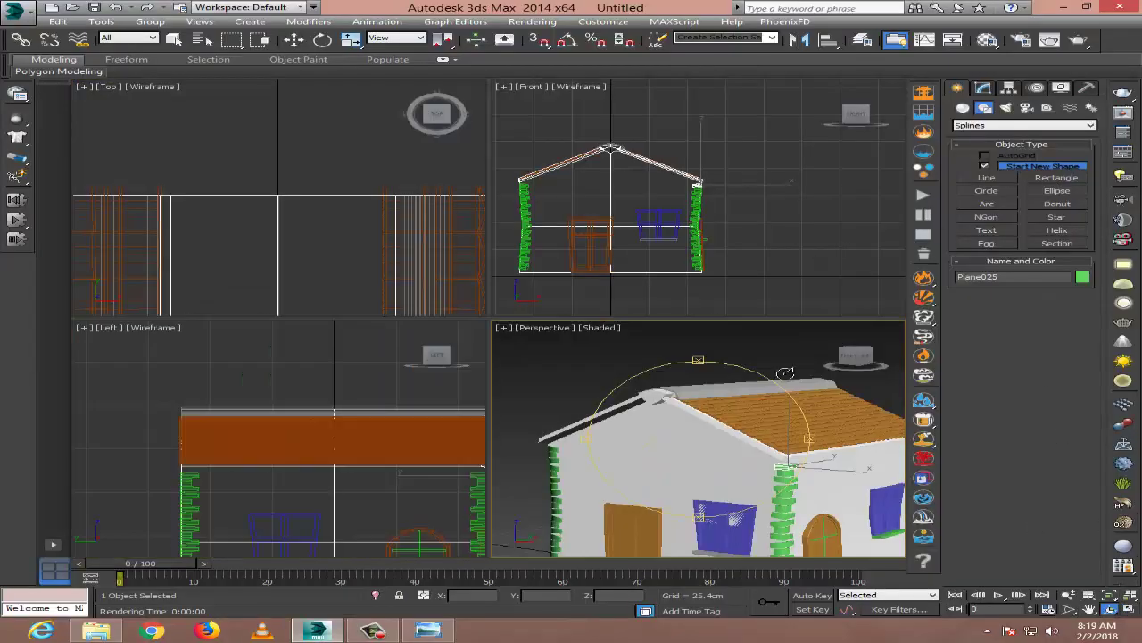
click(963, 107)
click(996, 192)
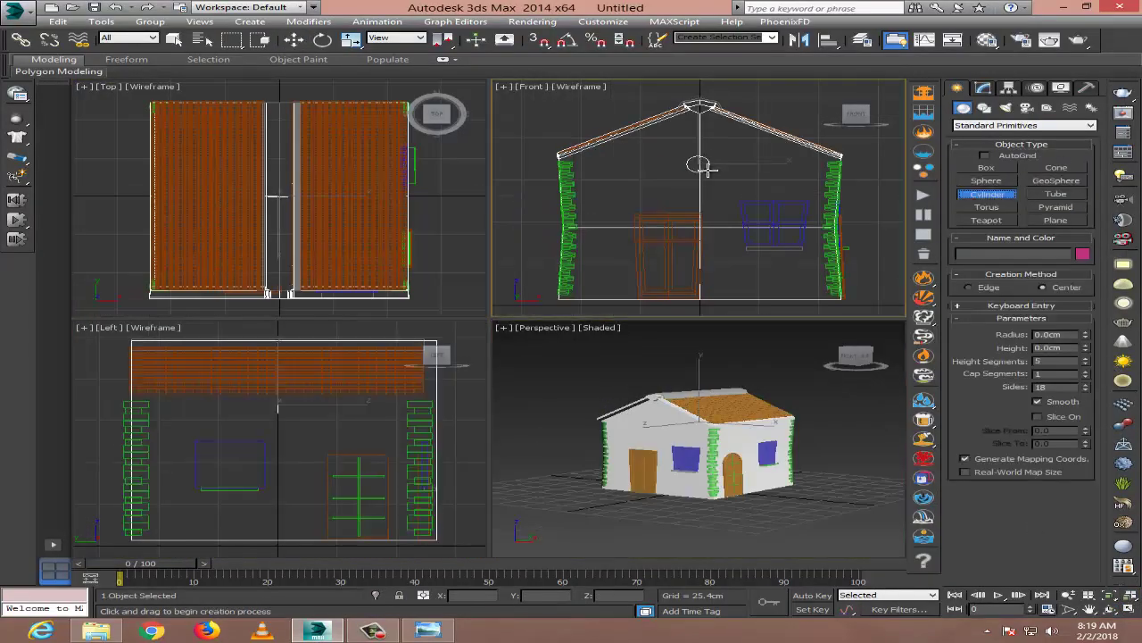
right_click(324, 391)
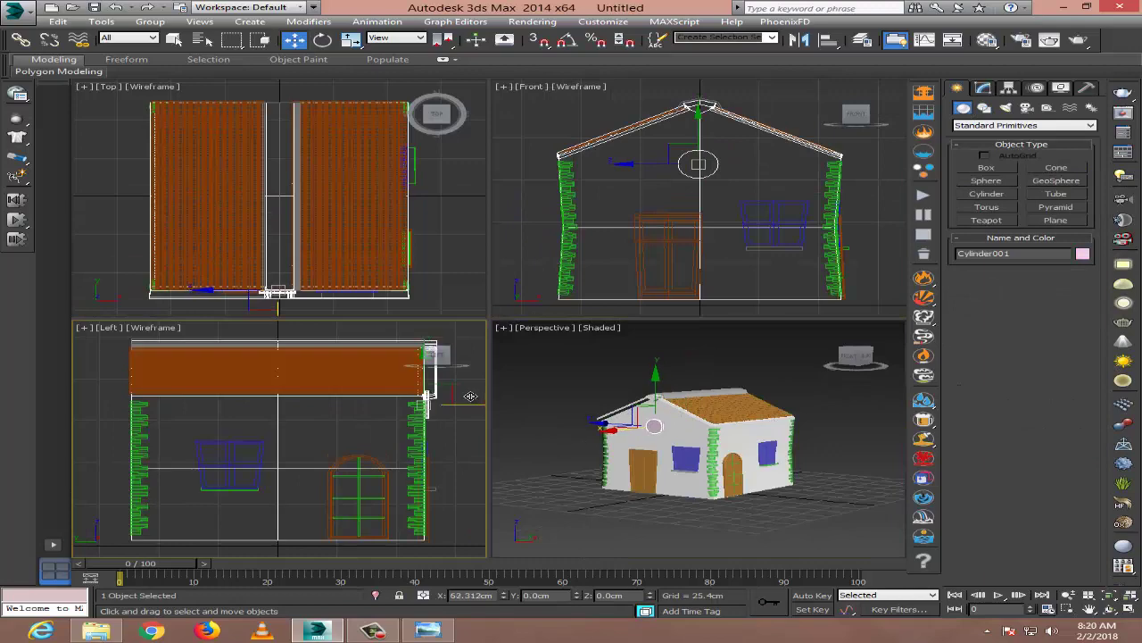
alt+middle_drag(643, 428, 678, 422)
key(shift+z)
click(294, 39)
click(983, 88)
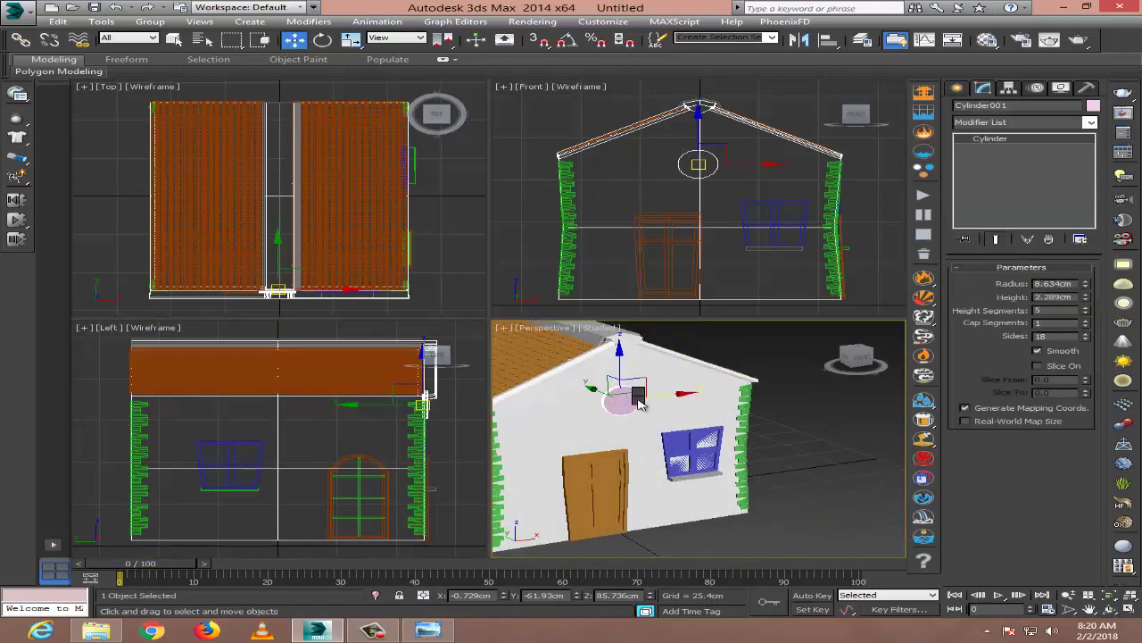
Convert the cylinder to an Editable Poly and select its front cap polygon.
right_click(624, 402)
click(879, 529)
click(705, 156)
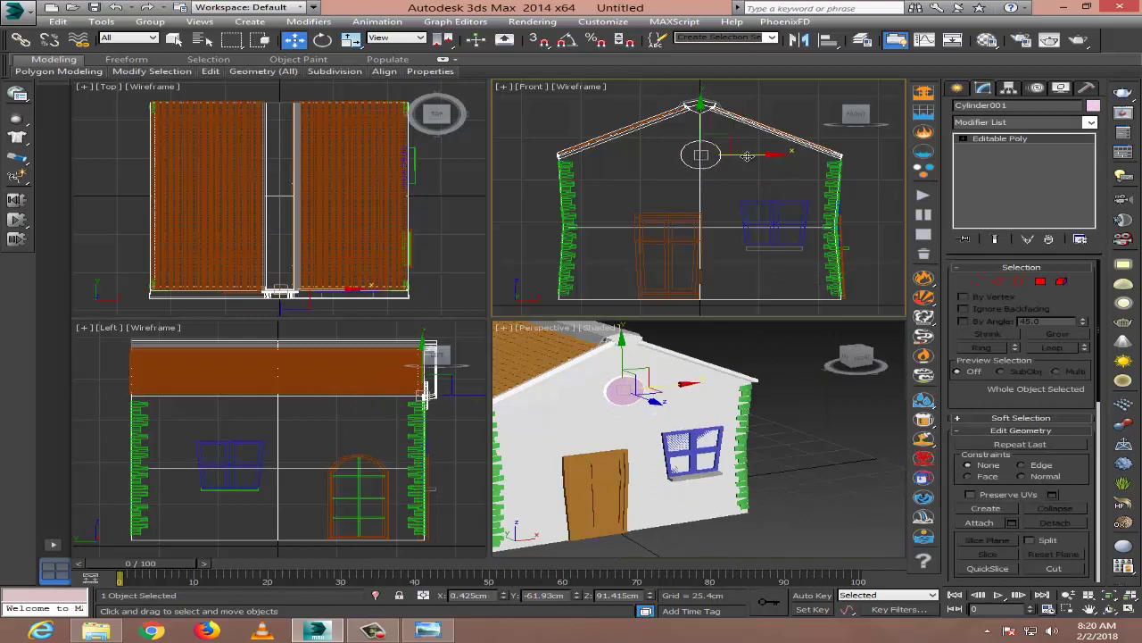
click(1041, 282)
Extrude the front cap about -2.4 cm and inset it about 1 cm.
key(z)
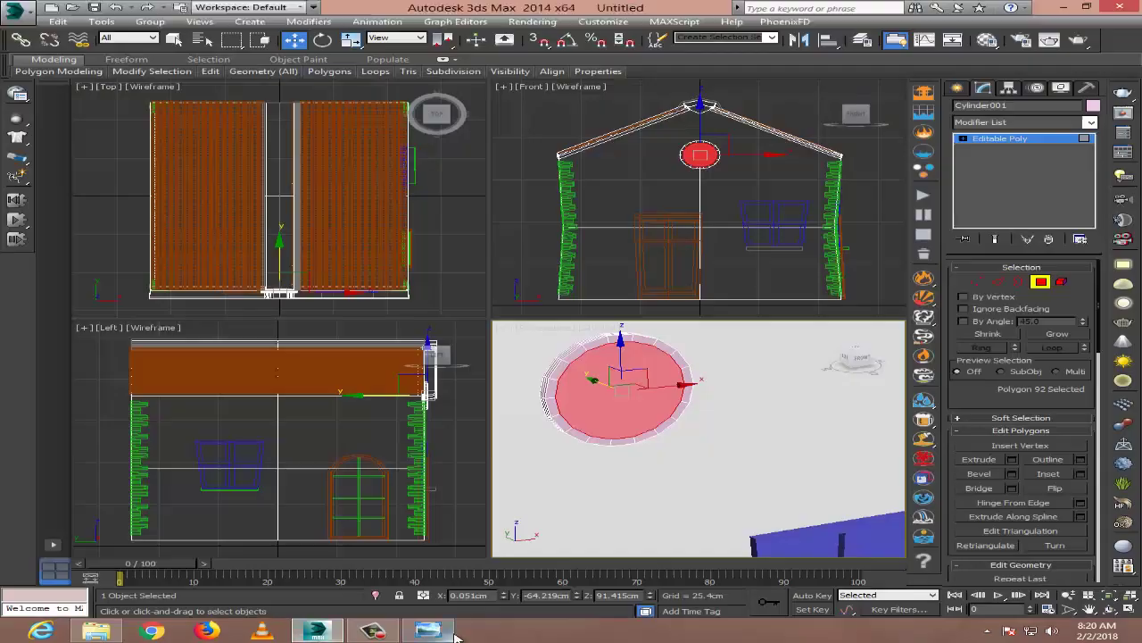
click(446, 631)
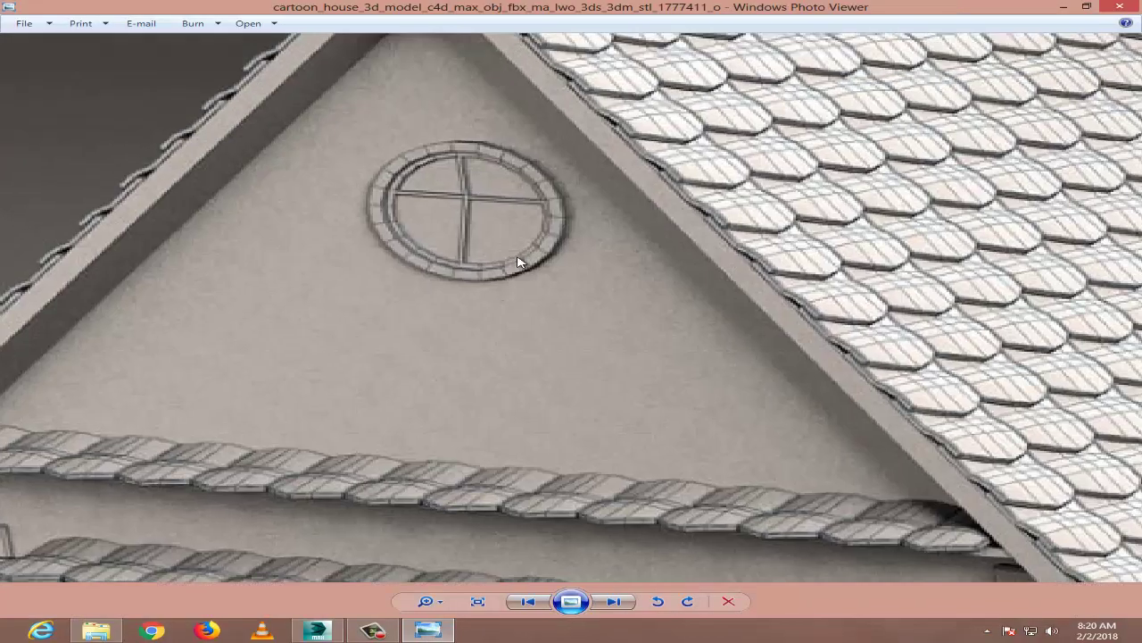
click(338, 636)
click(1012, 459)
drag(732, 463, 708, 482)
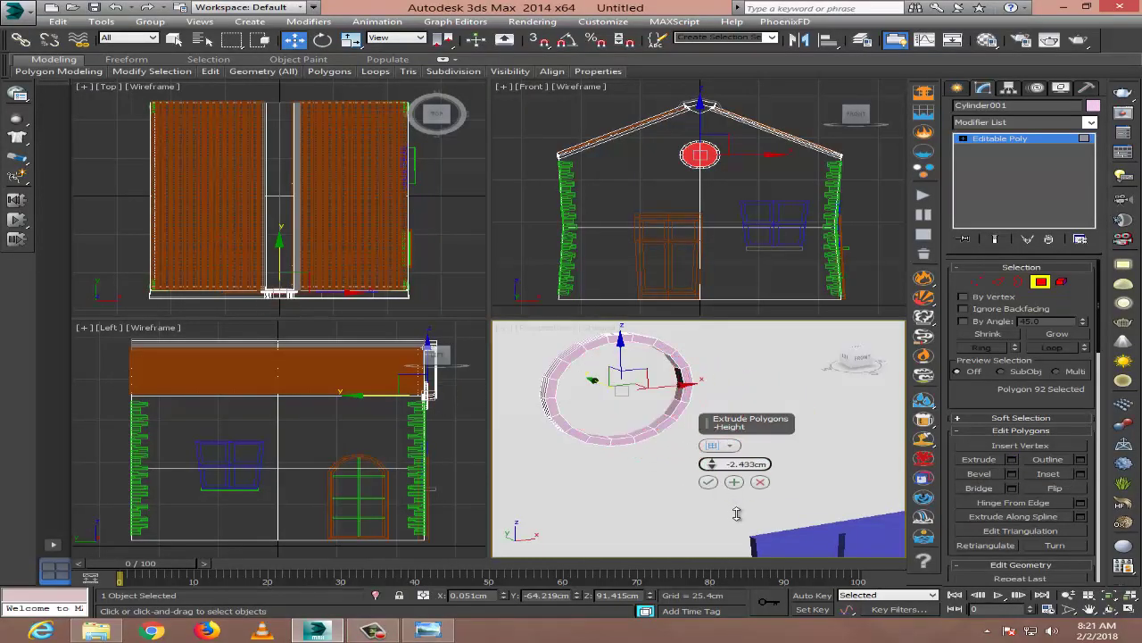
click(708, 482)
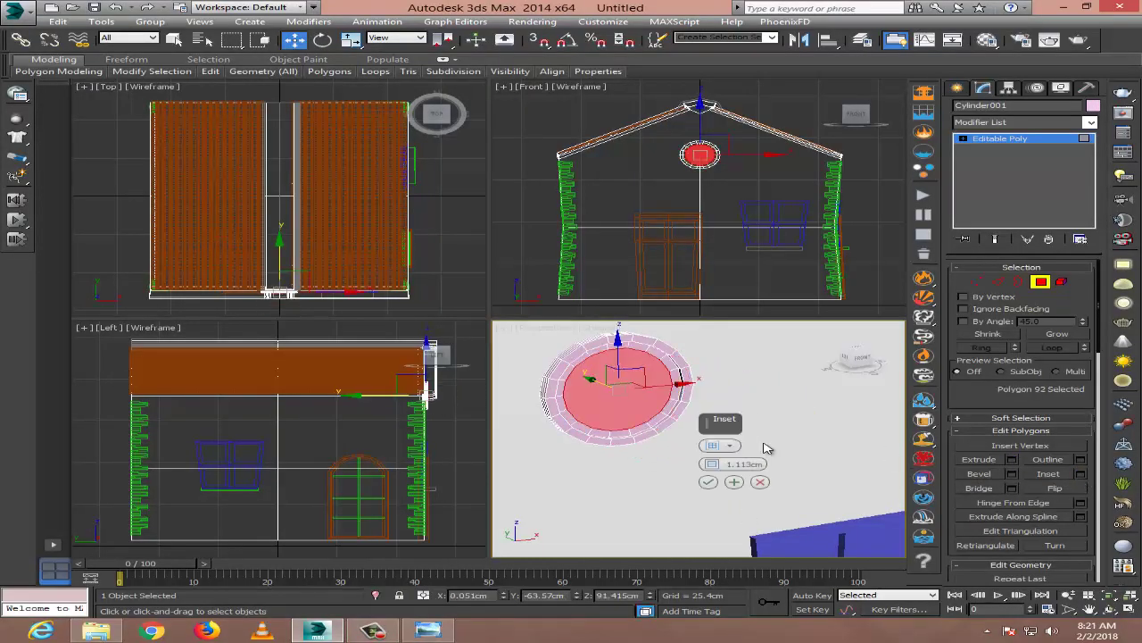
click(708, 482)
Select all cylinder polygons and start deselecting the outer rim polygons in the Front view.
click(661, 344)
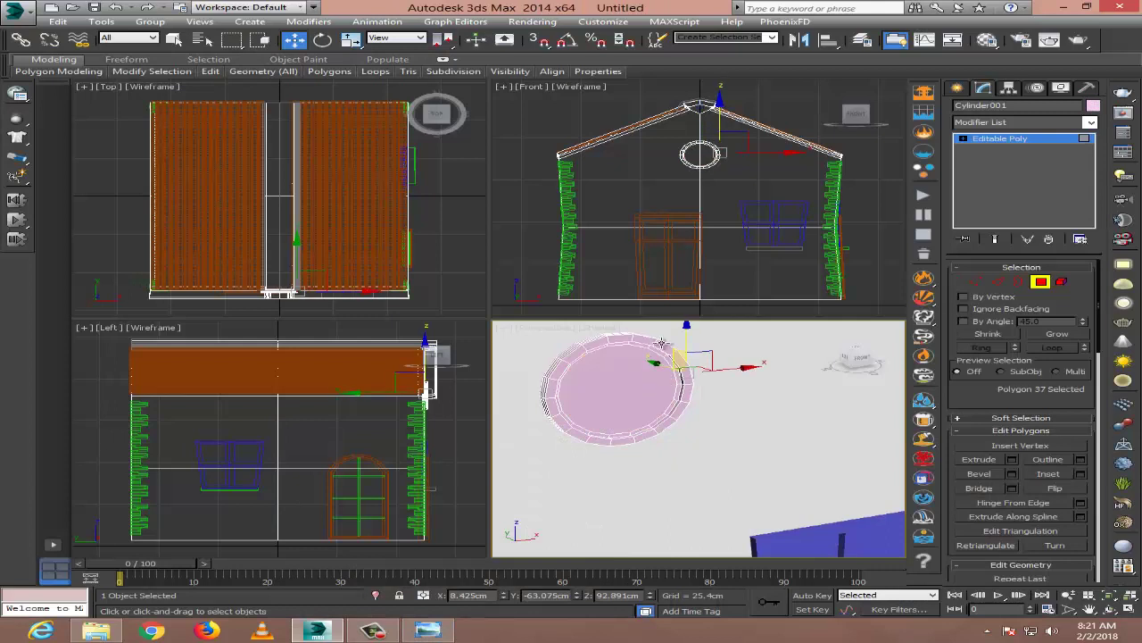
key(ctrl+a)
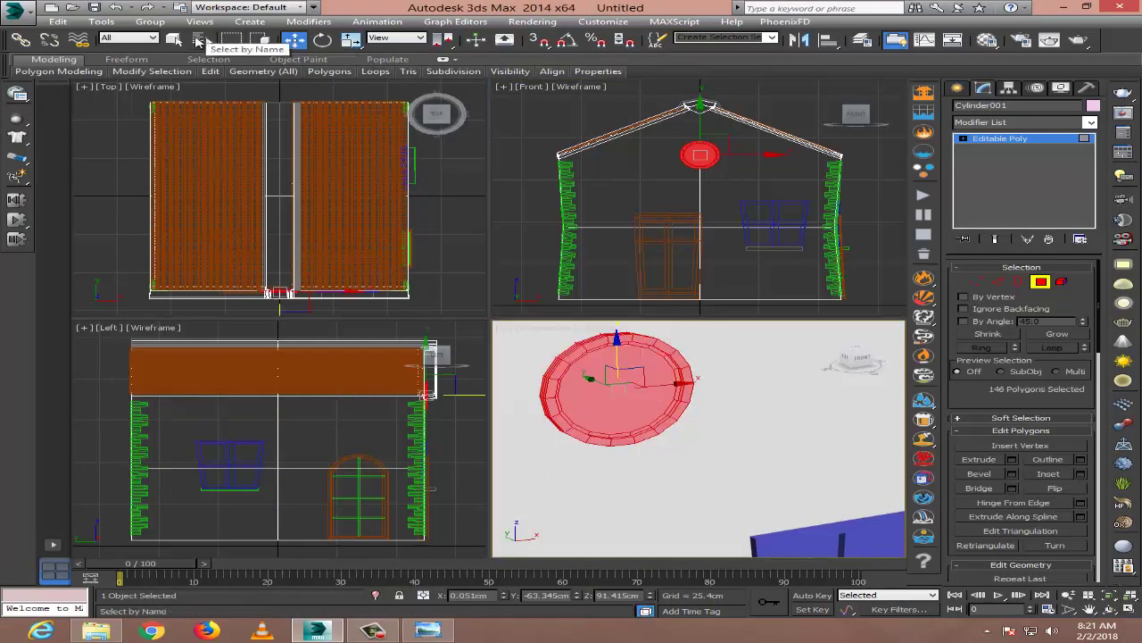
drag(230, 39, 232, 118)
right_click(752, 148)
key(z)
alt+drag(647, 116, 723, 159)
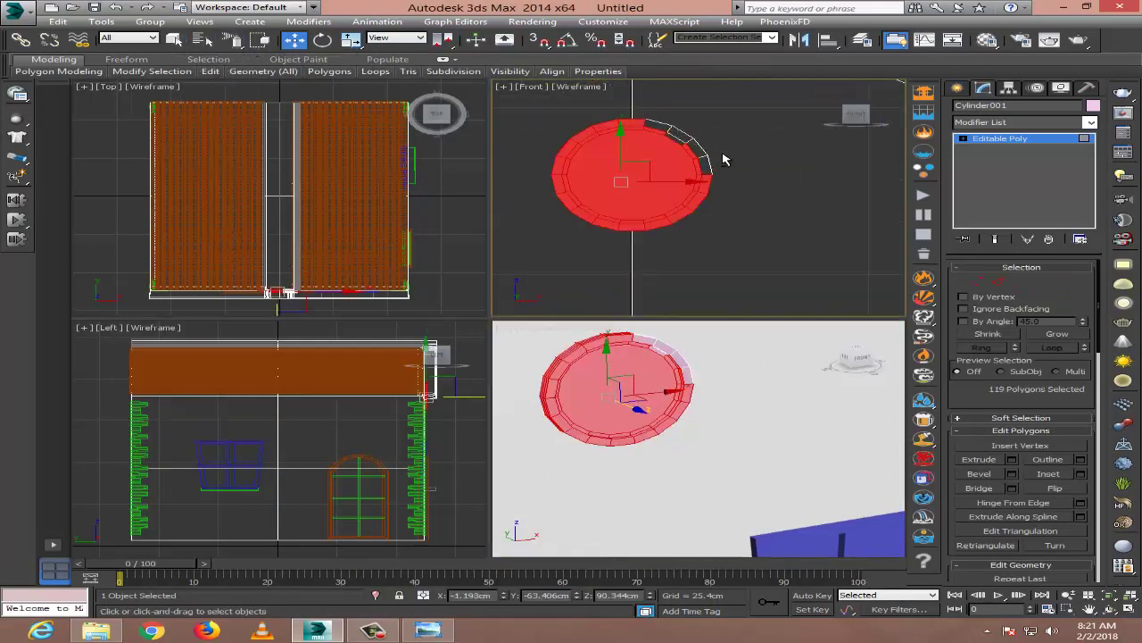
scroll(693, 158, down, 2)
scroll(714, 177, up, 5)
Finish deselecting the rim polygons in the Front view and add one rim polygon back.
mouse_move(665, 237)
alt+mouse_down()
mouse_move(711, 278)
mouse_move(598, 318)
alt+mouse_up()
alt+drag(629, 102, 571, 143)
alt+drag(571, 98, 499, 143)
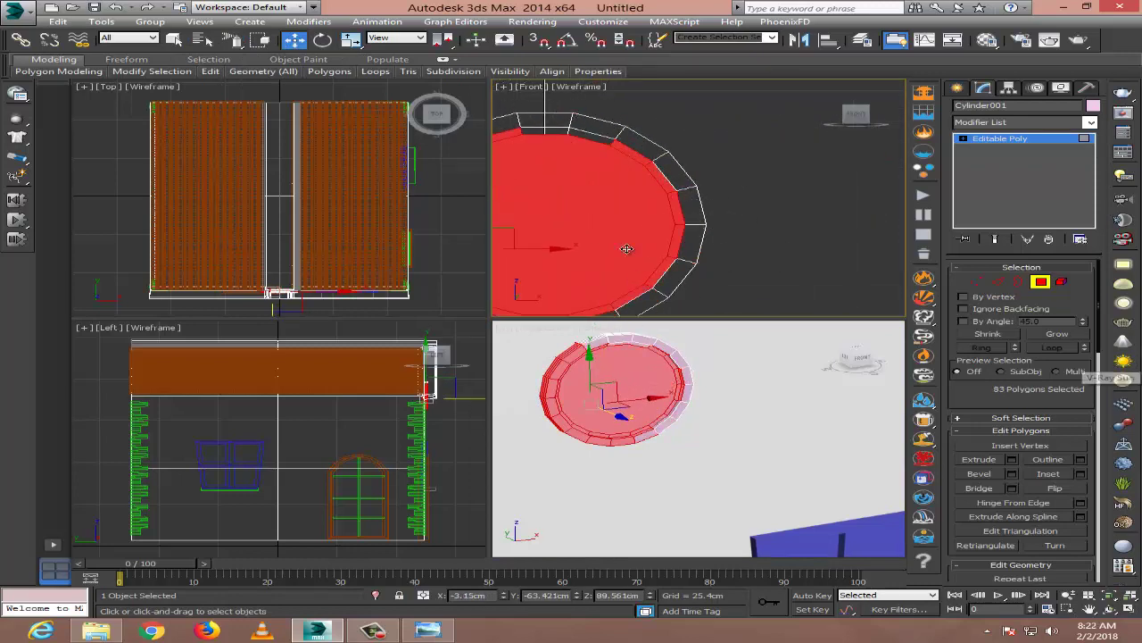
middle_drag(705, 247, 821, 194)
scroll(821, 193, down, 1)
mouse_move(773, 319)
alt+mouse_down()
mouse_move(593, 283)
mouse_move(614, 125)
alt+mouse_up()
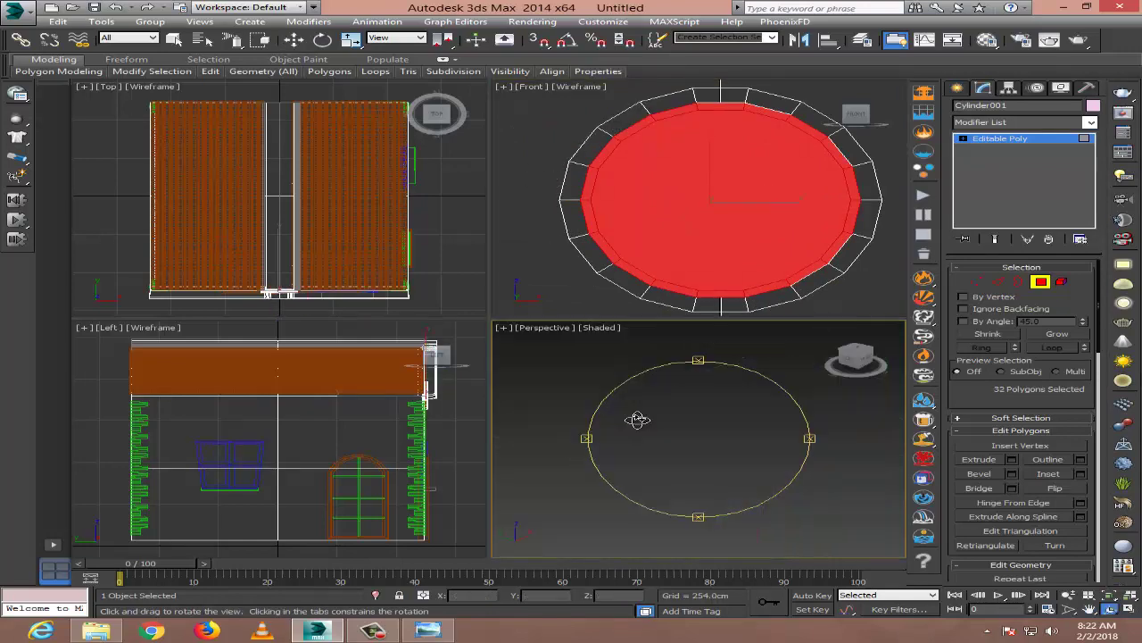
alt+middle_drag(702, 378, 678, 393)
ctrl+click(850, 245)
Maximize the Perspective view and add one more rim polygon to the selection.
click(1130, 610)
ctrl+click(415, 241)
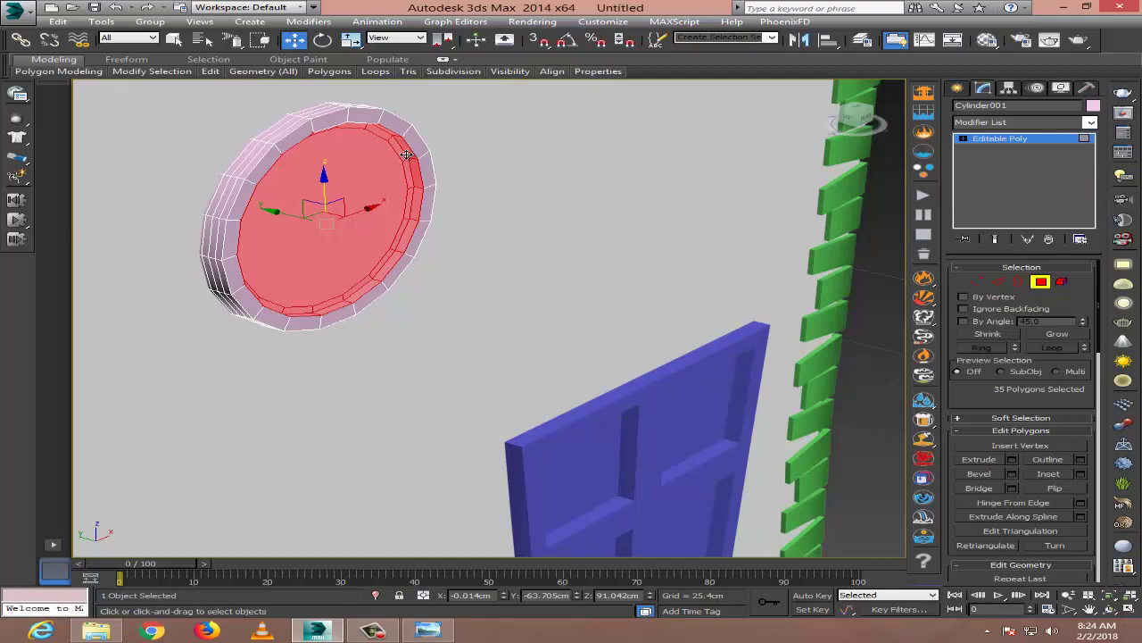
Invert the window cylinder's polygon selection in the four-view layout.
alt+middle_drag(430, 171, 474, 227)
mouse_move(321, 224)
alt+middle_down()
mouse_move(400, 318)
mouse_move(560, 310)
mouse_move(433, 396)
alt+middle_up()
key(alt+w)
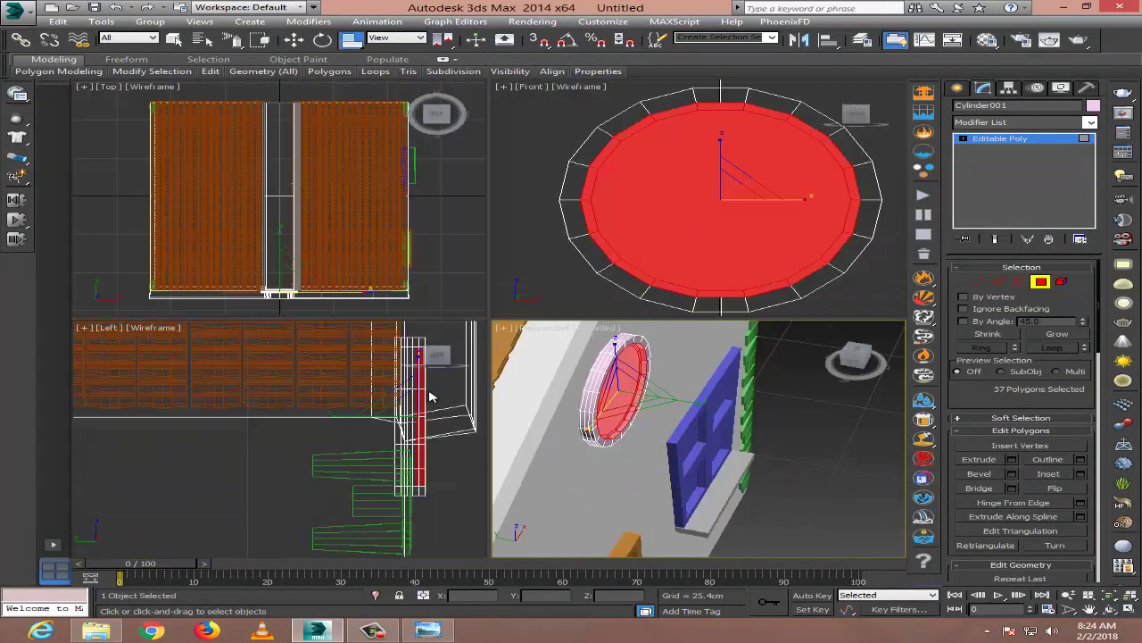
key(ctrl+z)
click(419, 411)
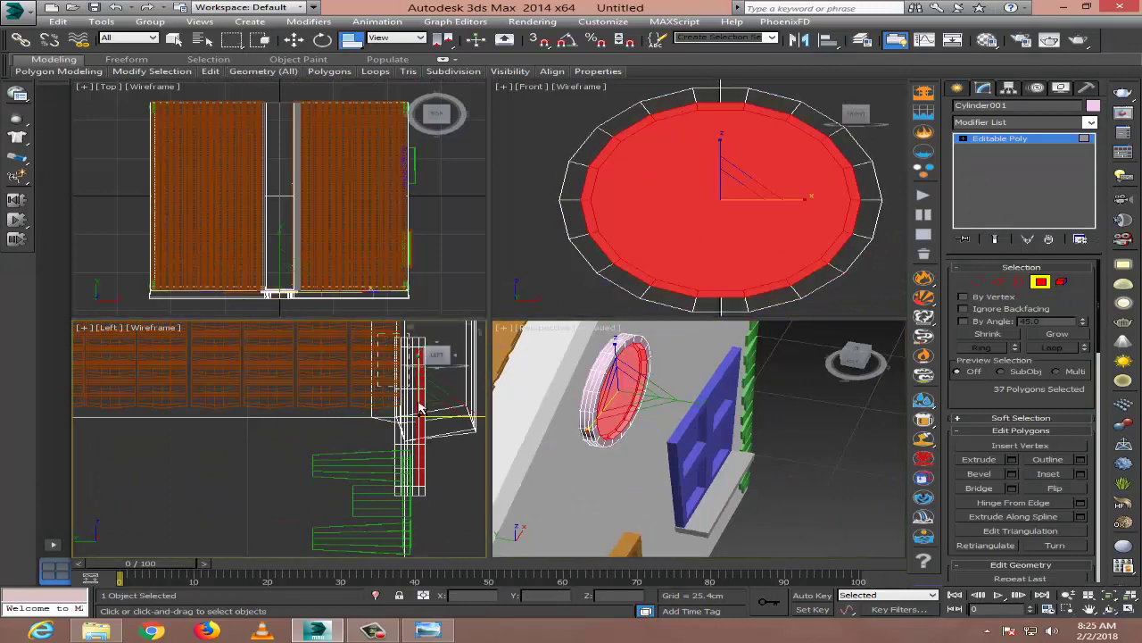
drag(437, 355, 424, 415)
click(57, 21)
click(76, 235)
Convert the cylinder to an Editable Mesh and bevel its outer ring faces.
click(1012, 473)
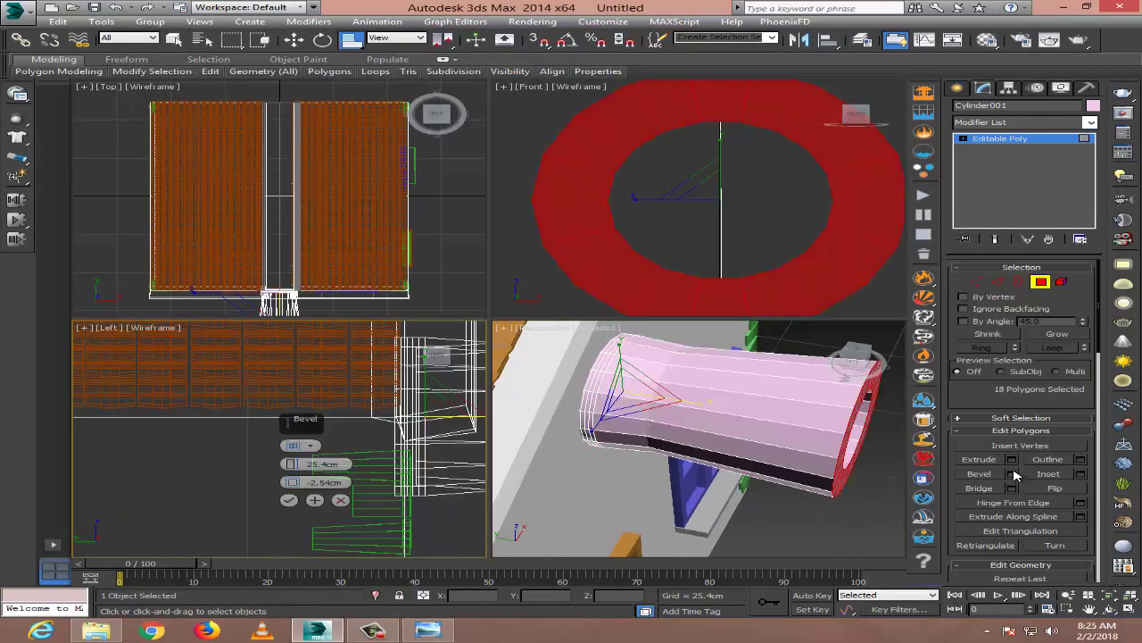
click(340, 500)
right_click(1000, 138)
click(982, 212)
click(1041, 285)
click(990, 531)
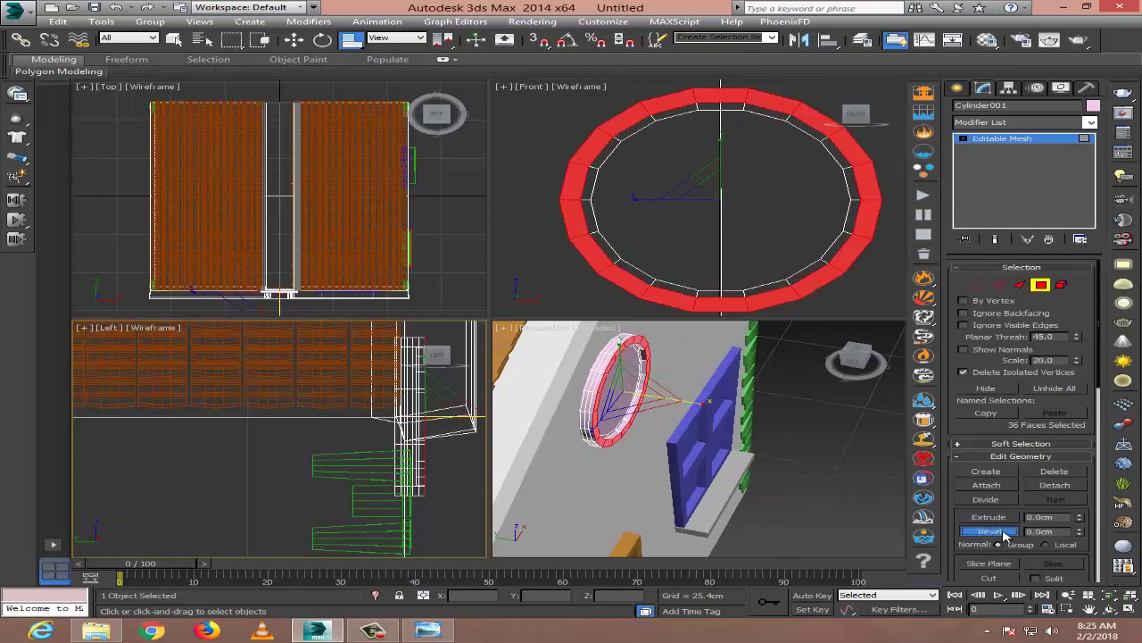
drag(1077, 531, 1081, 536)
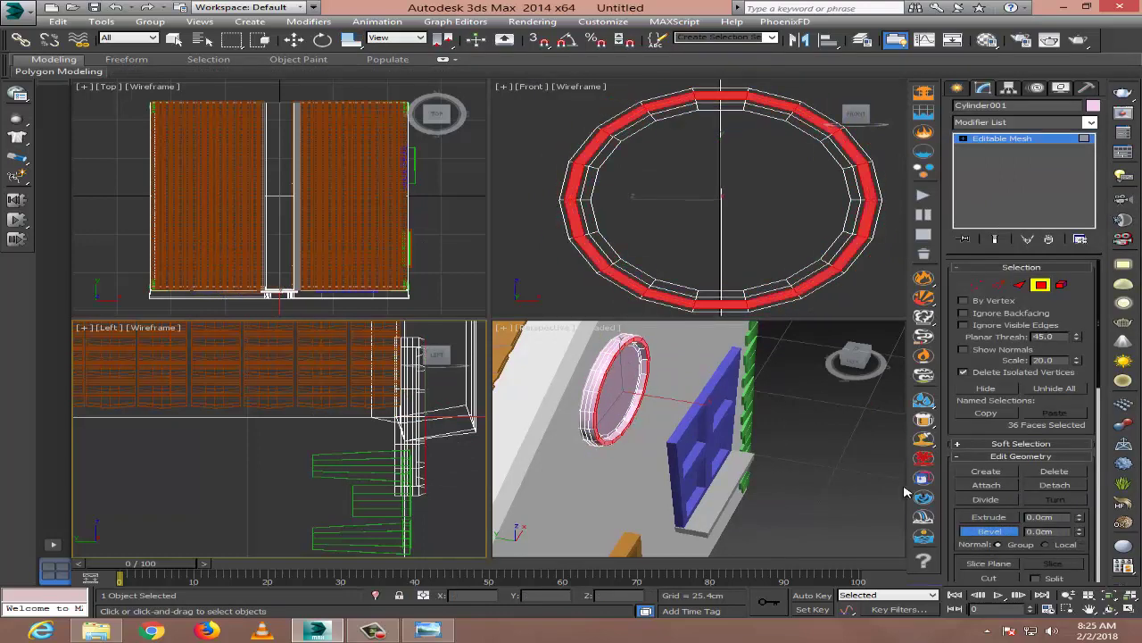
mouse_move(705, 420)
alt+middle_down()
mouse_move(641, 364)
mouse_move(669, 407)
alt+middle_up()
Select the round window's inner face and convert the mesh to Editable Poly.
key(alt+Tab)
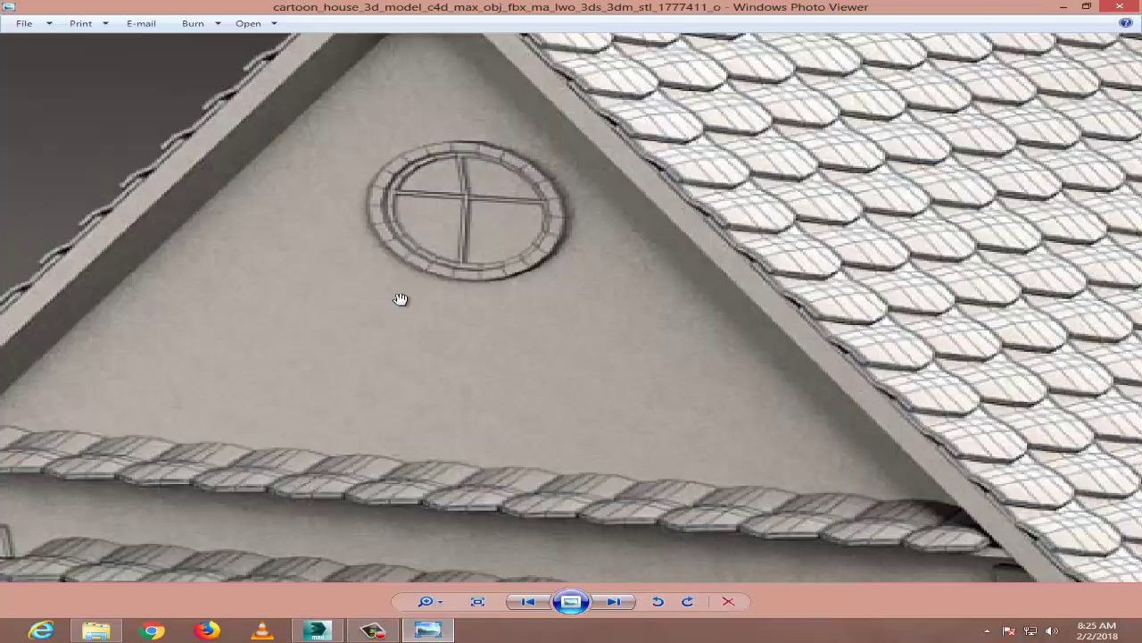
click(332, 629)
click(682, 184)
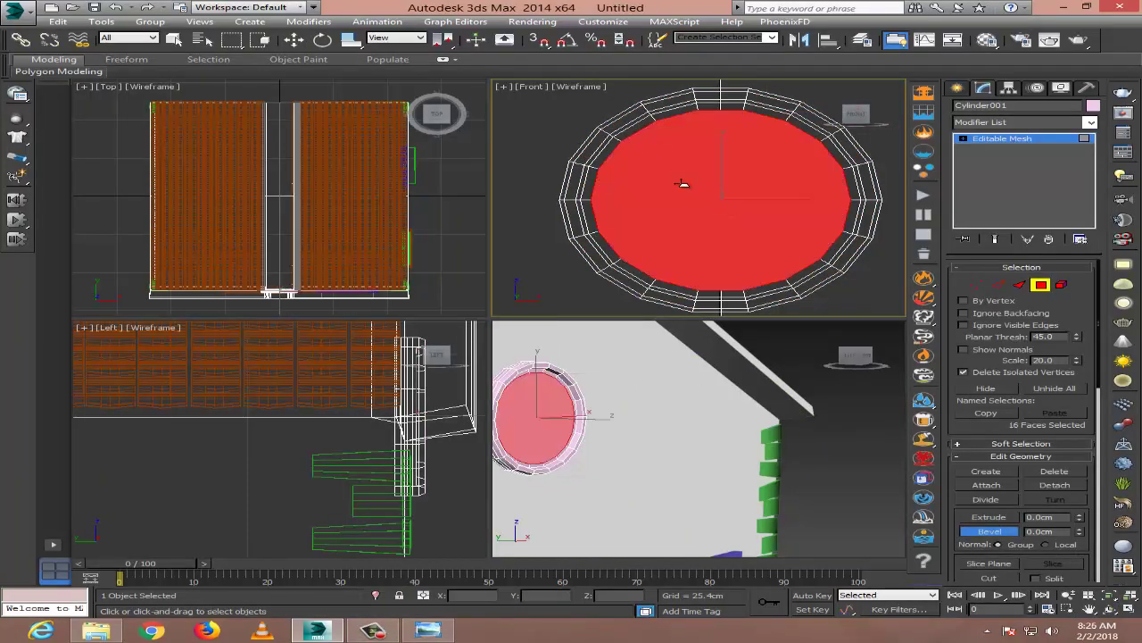
click(509, 416)
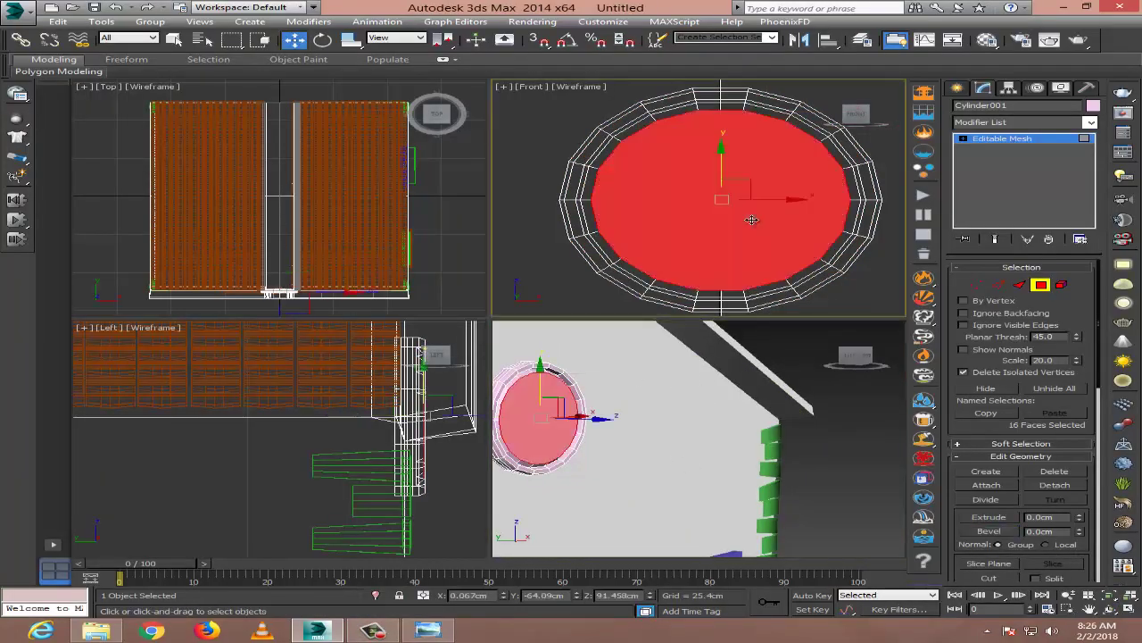
right_click(1001, 138)
click(1007, 234)
Inset the inner face and extrude it about -0.18cm inward.
scroll(1069, 491, down, 5)
click(1080, 289)
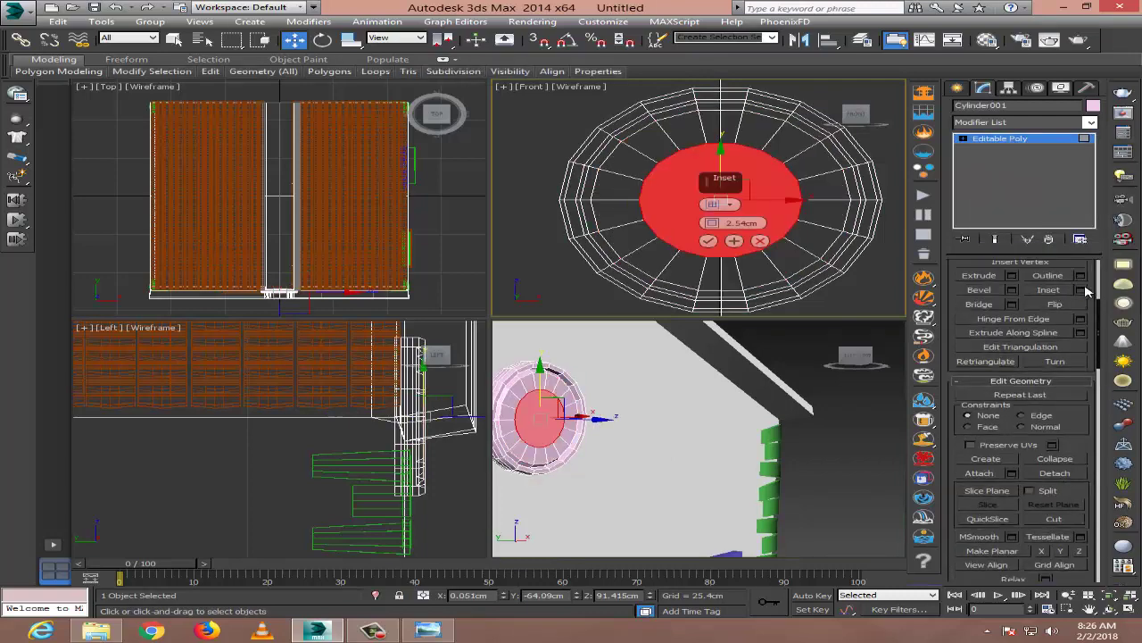
click(1011, 274)
drag(712, 222, 729, 559)
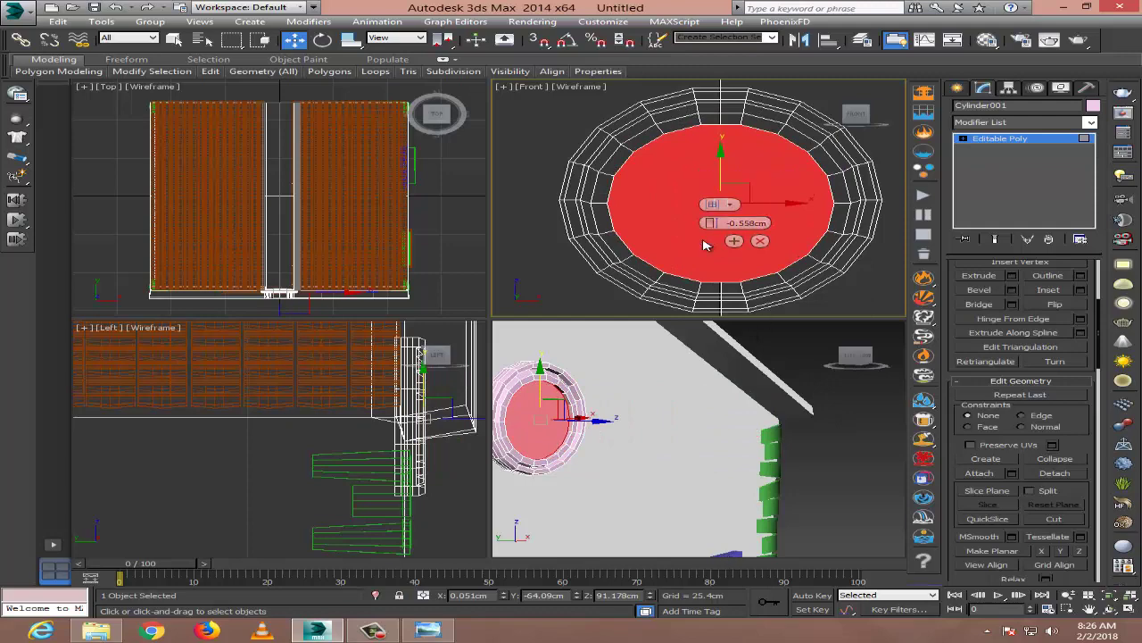
click(733, 240)
Frame the whole house in the perspective view and test-render it.
scroll(650, 434, down, 5)
alt+middle_drag(650, 434, 631, 453)
scroll(631, 454, up, 3)
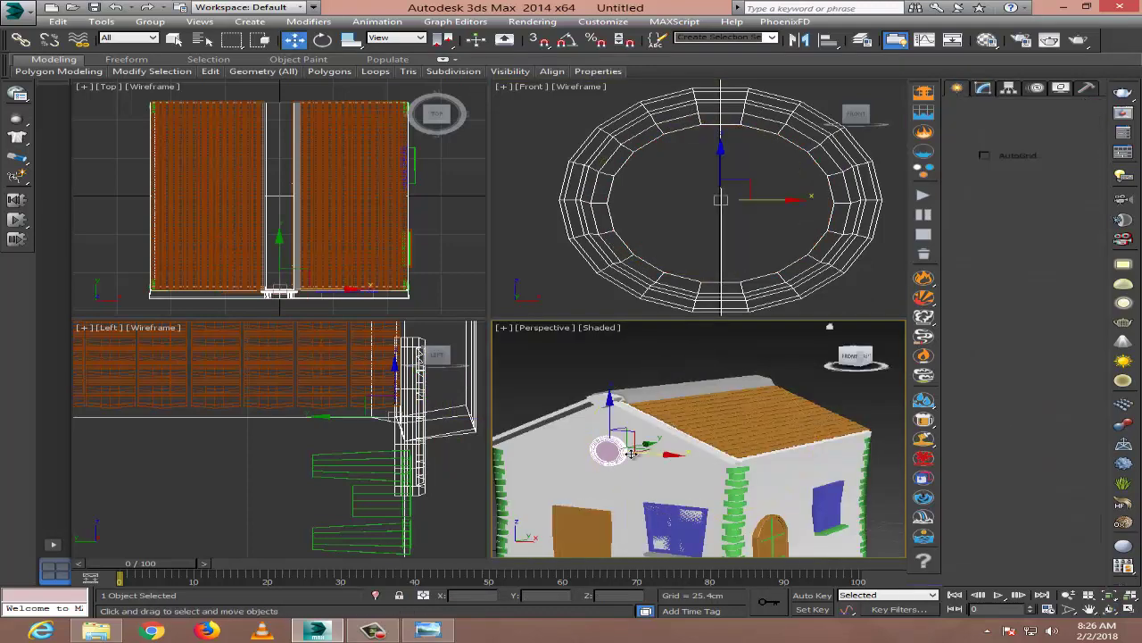
scroll(612, 459, up, 5)
scroll(612, 459, down, 5)
scroll(612, 459, down, 3)
click(1077, 39)
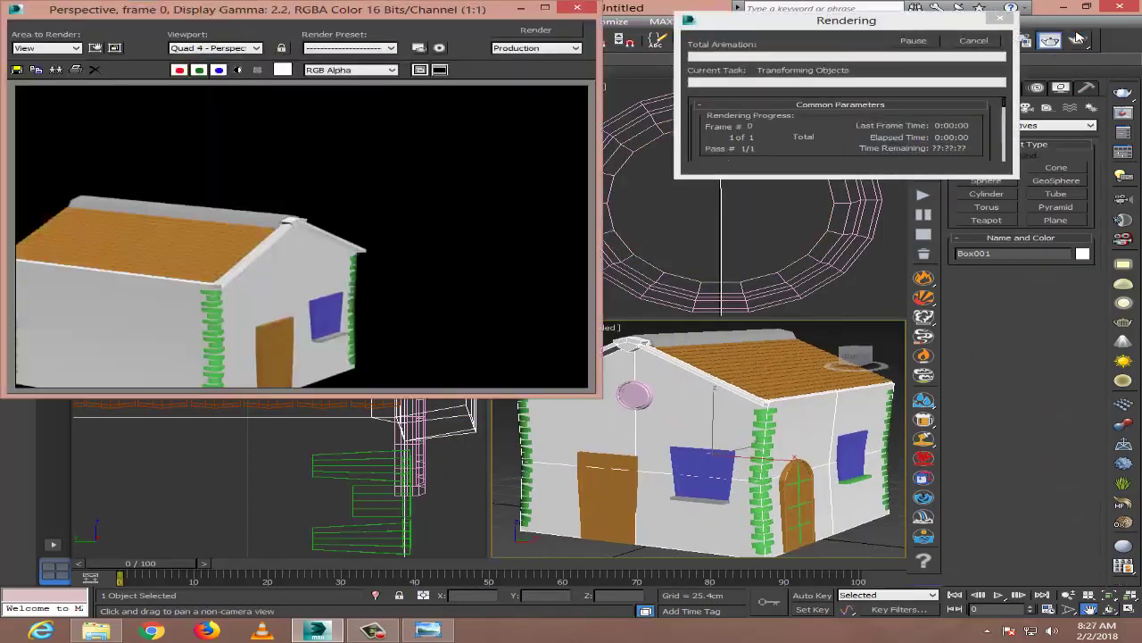
click(577, 7)
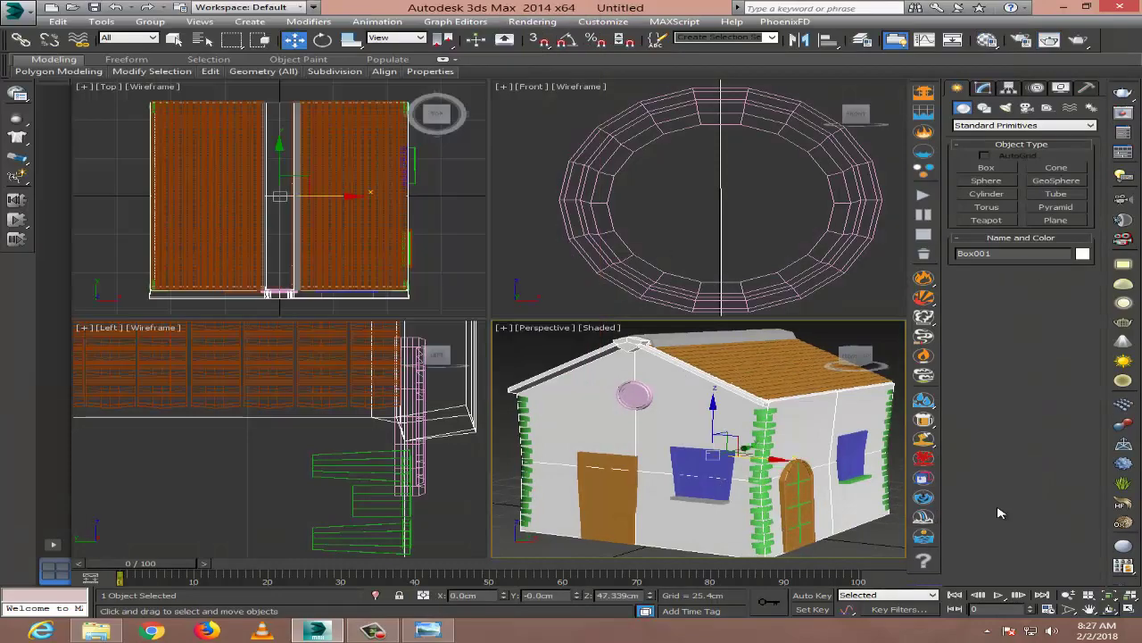